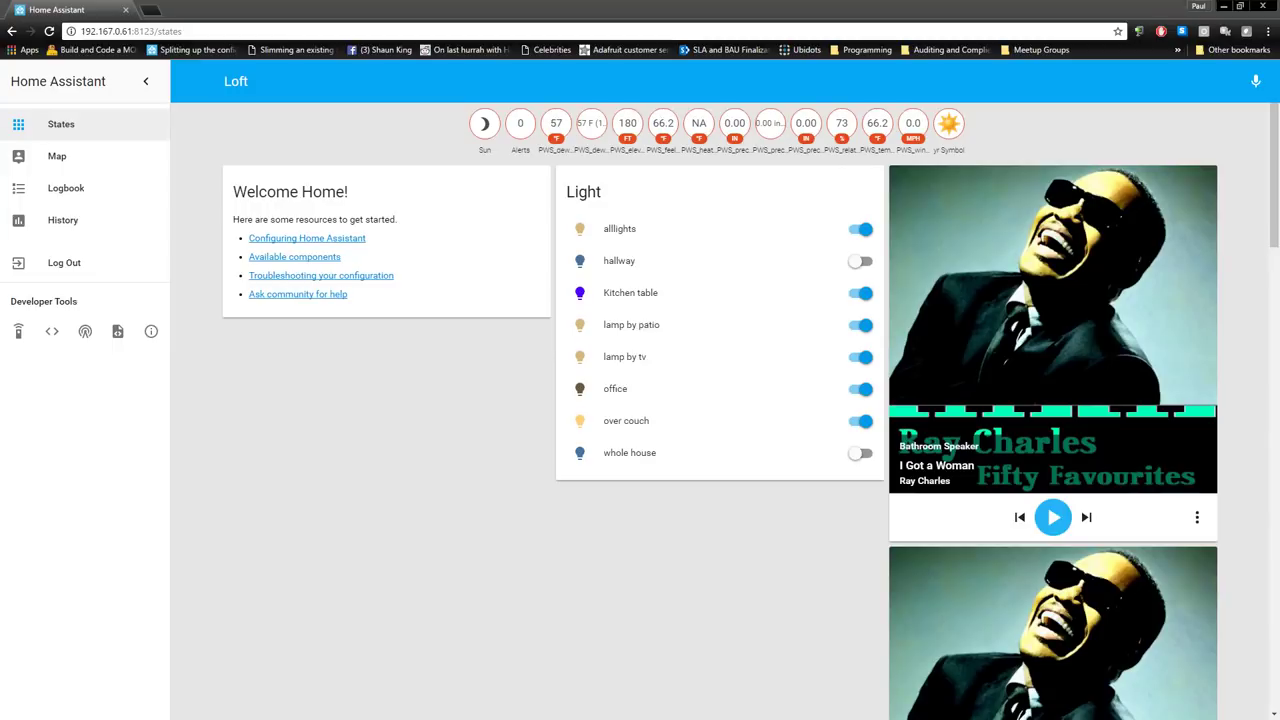
Bring up configuration.yaml in Notepad++, minimize it, and open Home Assistant's developer States page
{"action": "key", "text": "alt+Tab"}
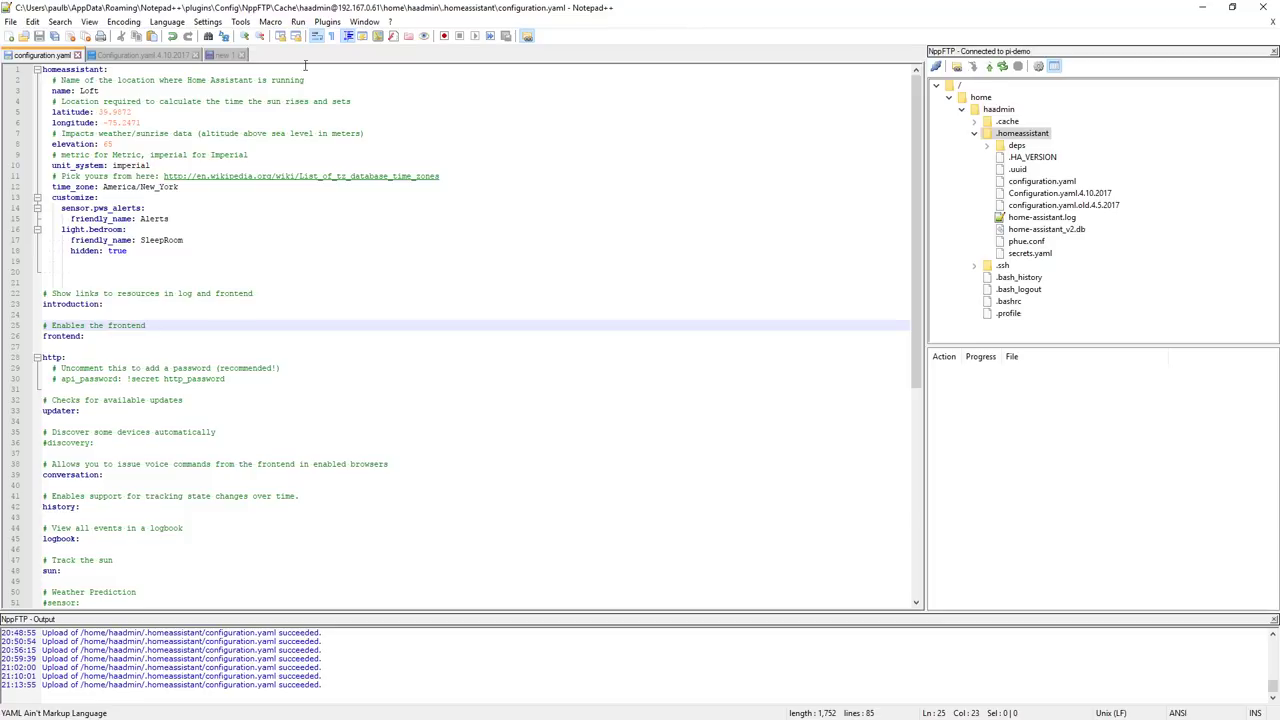
{"action": "left_click_drag", "start_coordinate": [741, 7], "coordinate": [383, 37]}
{"action": "left_click", "coordinate": [458, 35]}
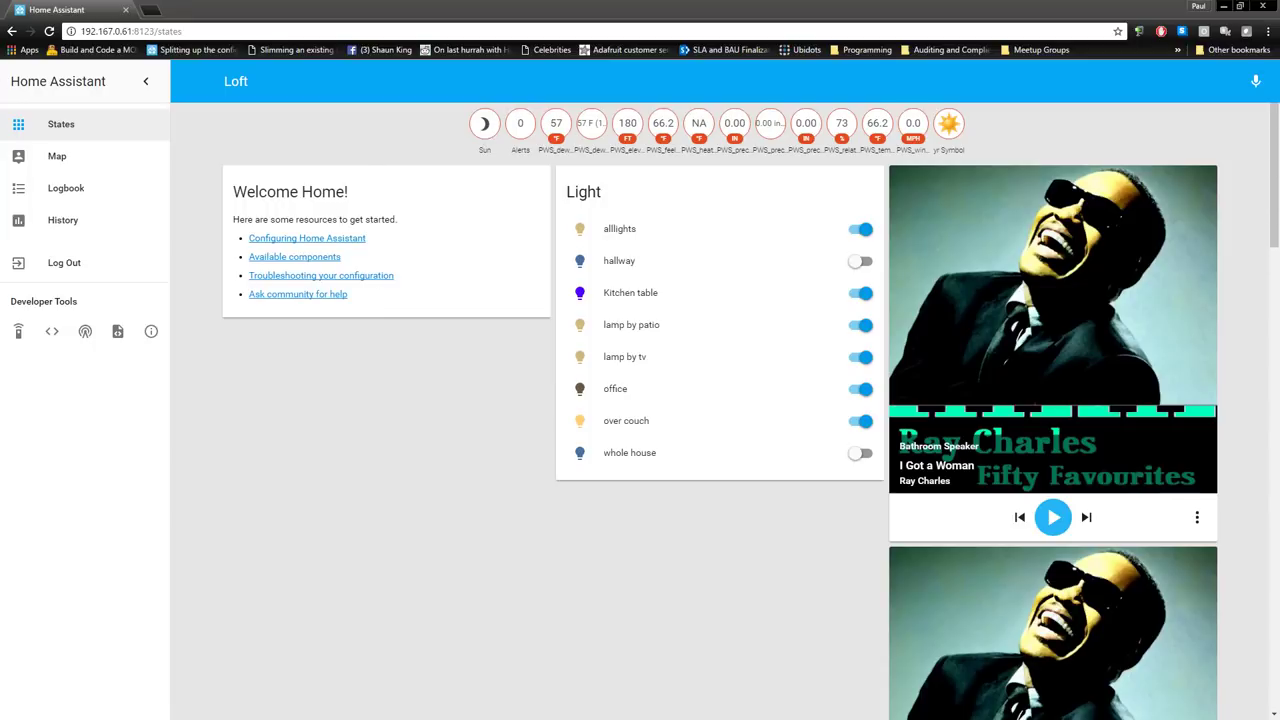
{"action": "left_click", "coordinate": [52, 334]}
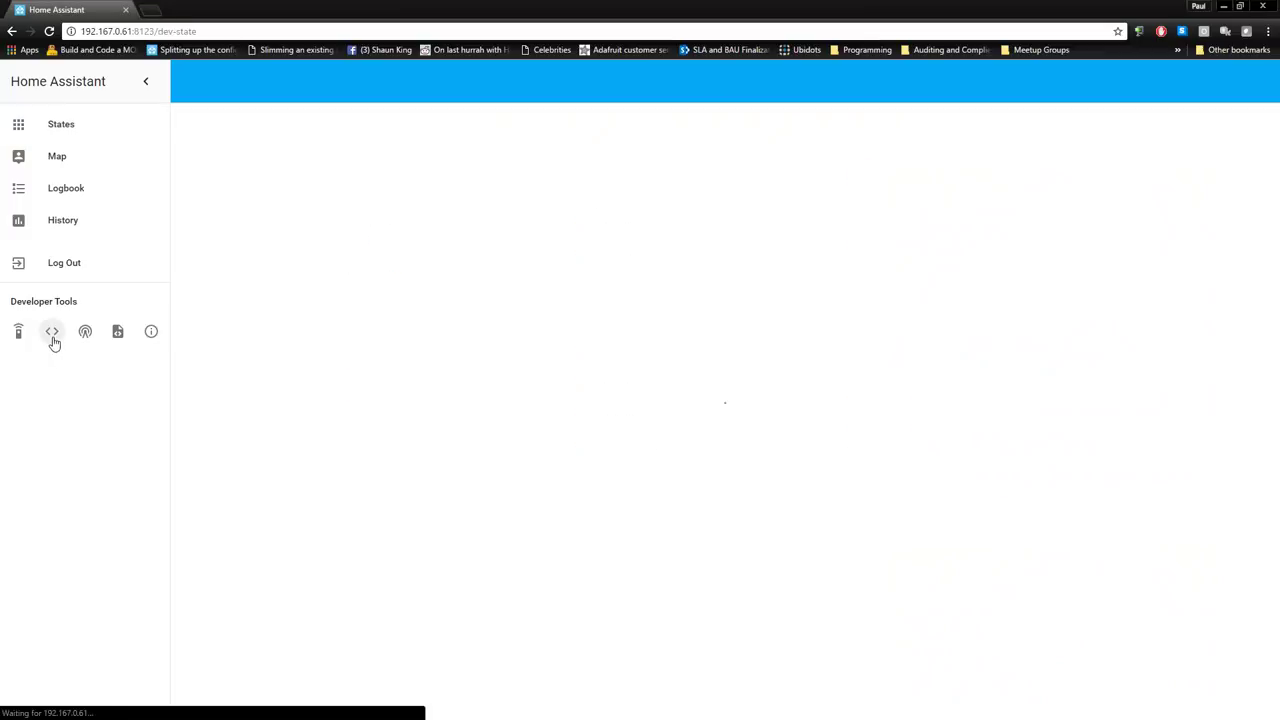
Scroll the developer States table to the sensor.pws entities, then go back to the Loft dashboard
{"action": "scroll", "coordinate": [466, 380], "scroll_direction": "down", "scroll_amount": 6}
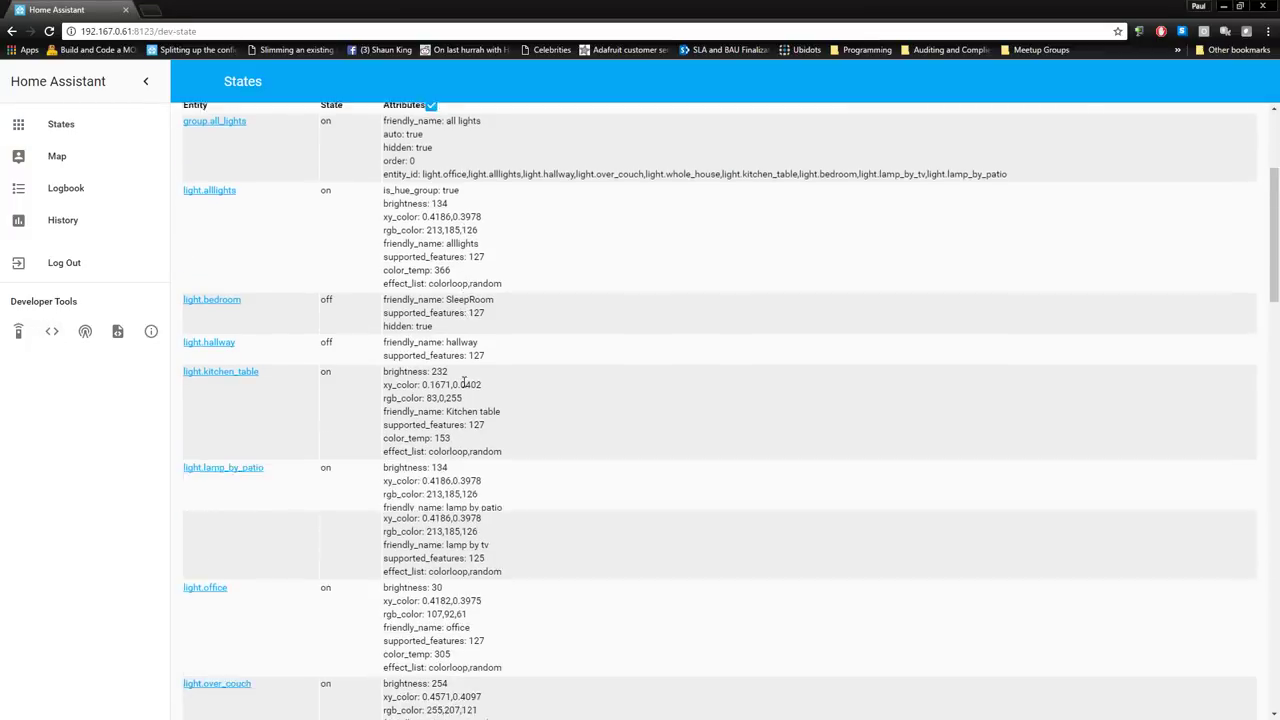
{"action": "scroll", "coordinate": [465, 388], "scroll_direction": "down", "scroll_amount": 3}
{"action": "scroll", "coordinate": [465, 383], "scroll_direction": "down", "scroll_amount": 15}
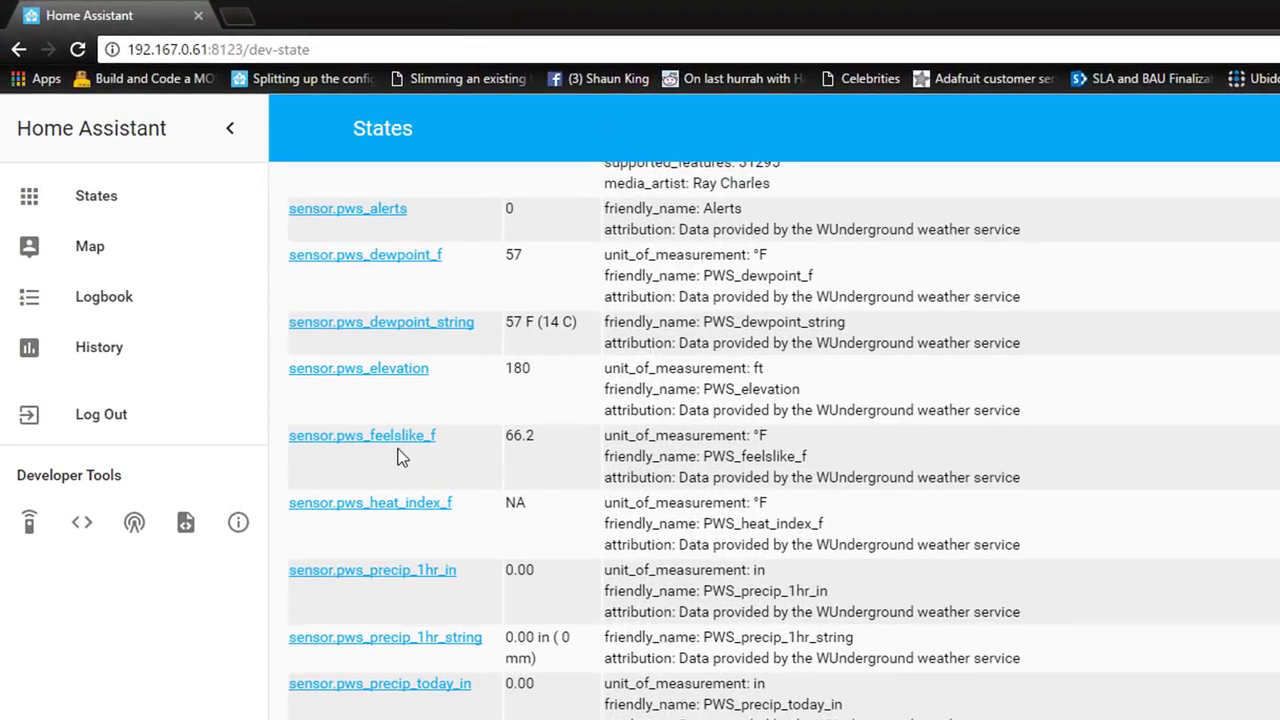
{"action": "scroll", "coordinate": [425, 395], "scroll_direction": "up", "scroll_amount": 1}
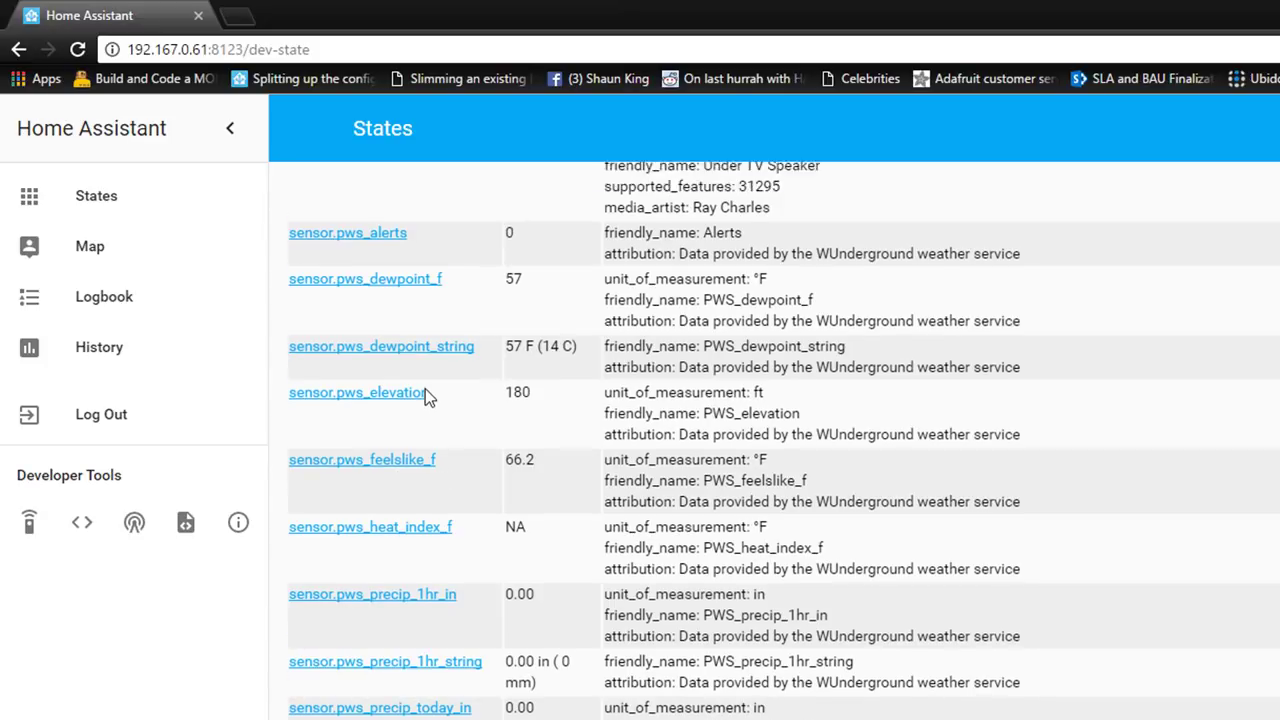
{"action": "scroll", "coordinate": [425, 395], "scroll_direction": "up", "scroll_amount": 4}
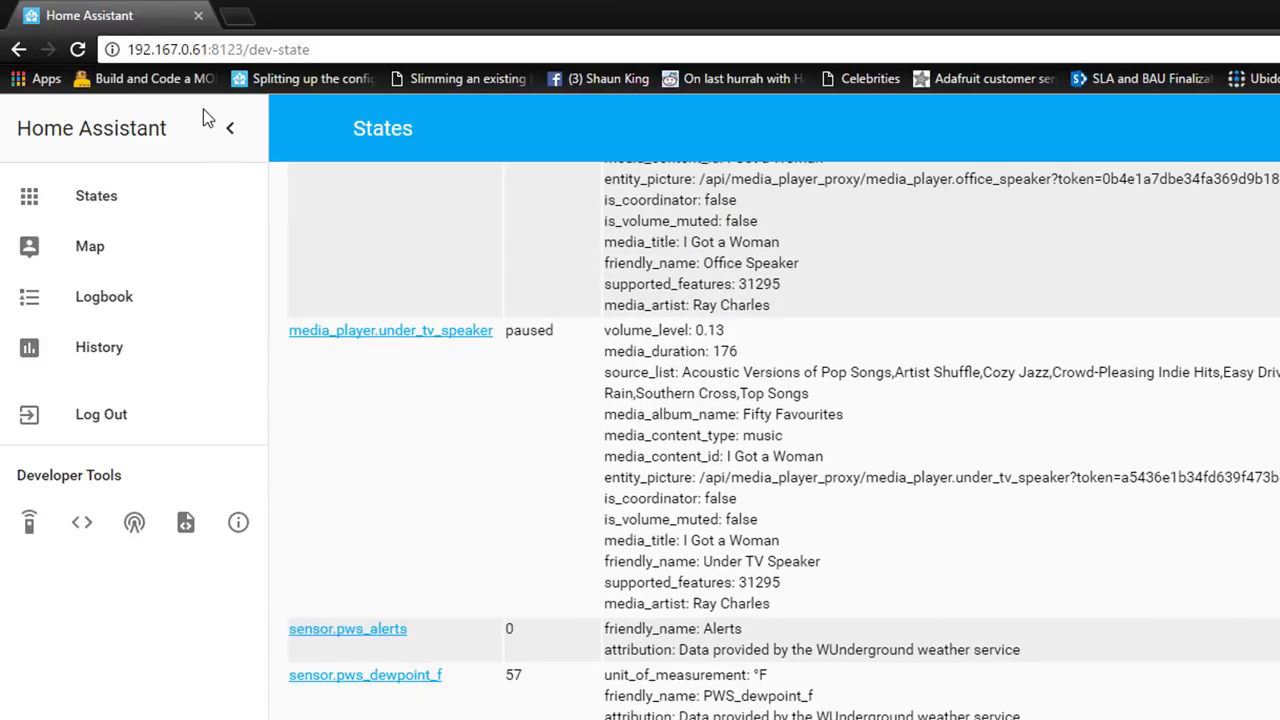
{"action": "left_click", "coordinate": [120, 197]}
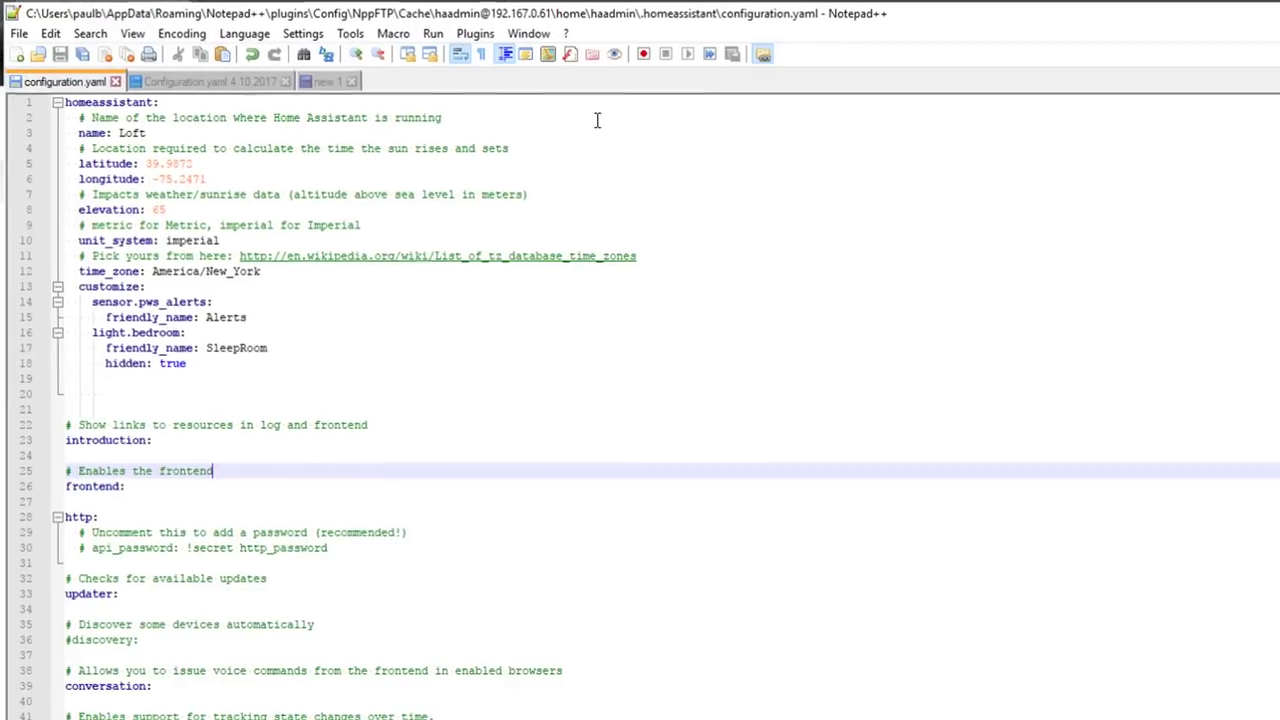
Paste the weather sensor customize entries after line 18 and align the sensor.pws_temp_f indentation
{"action": "left_click", "coordinate": [195, 365]}
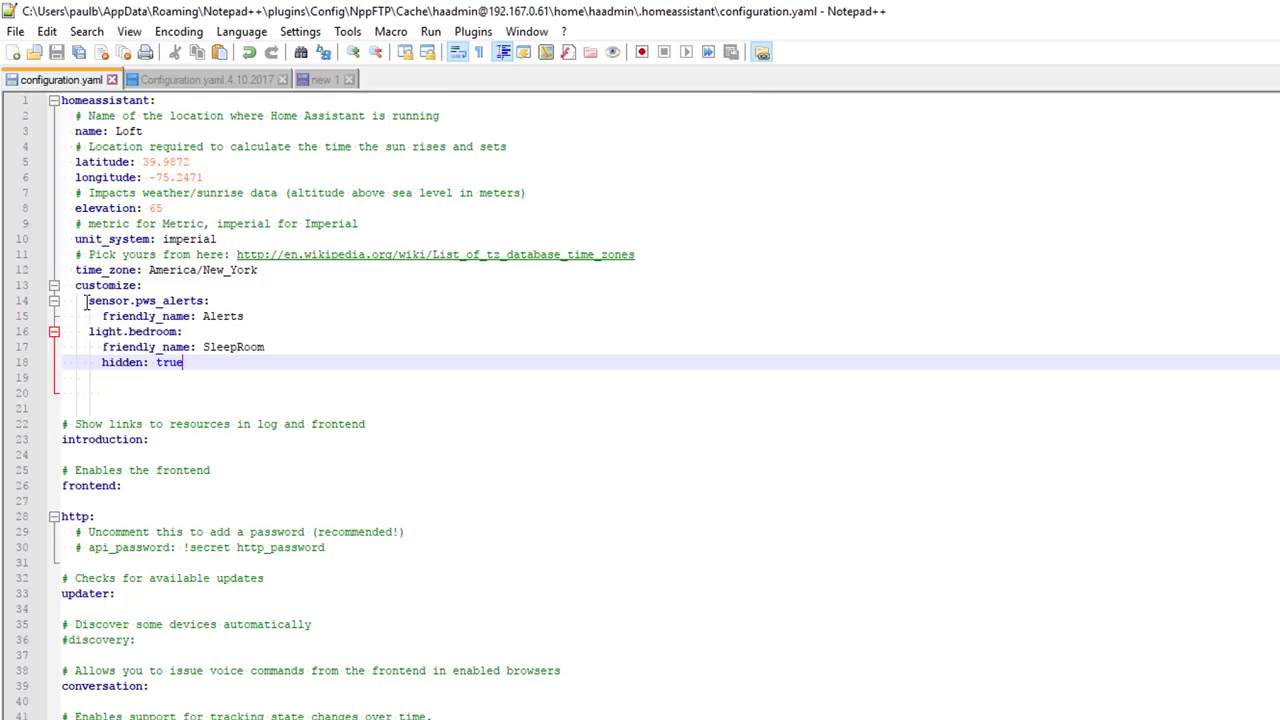
{"action": "key", "text": "Return"}
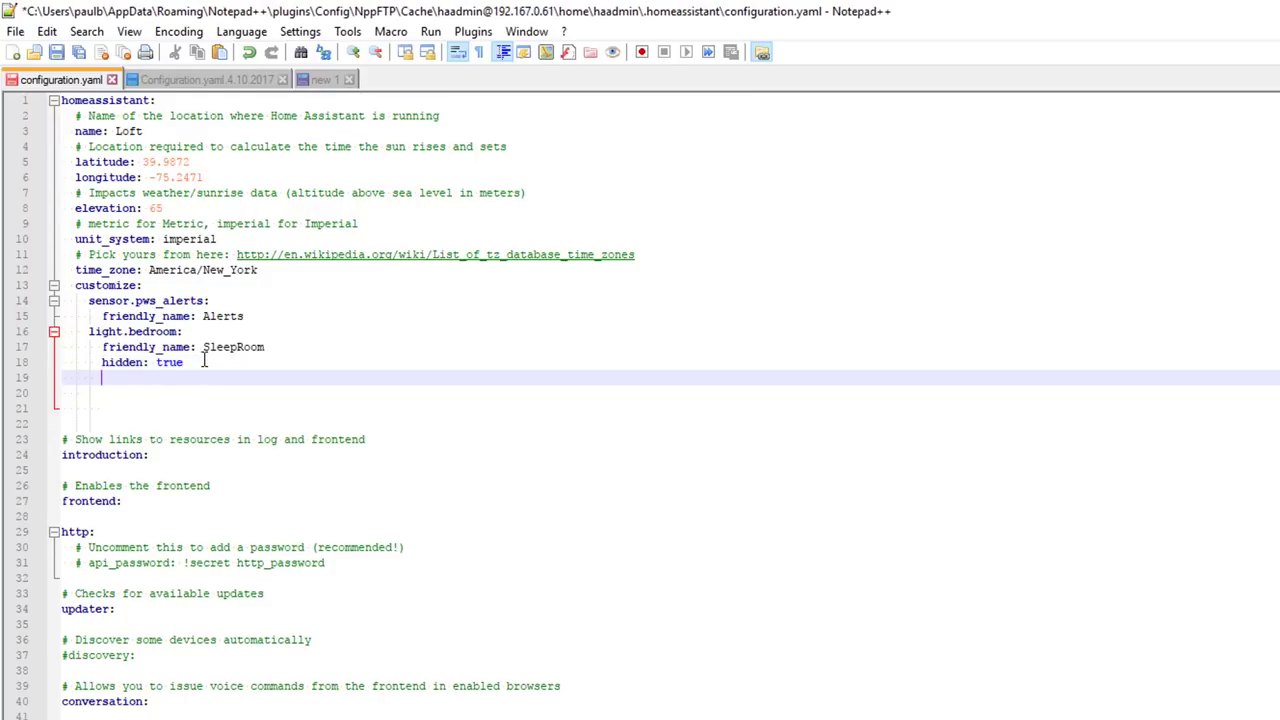
{"action": "key", "text": "ctrl+v"}
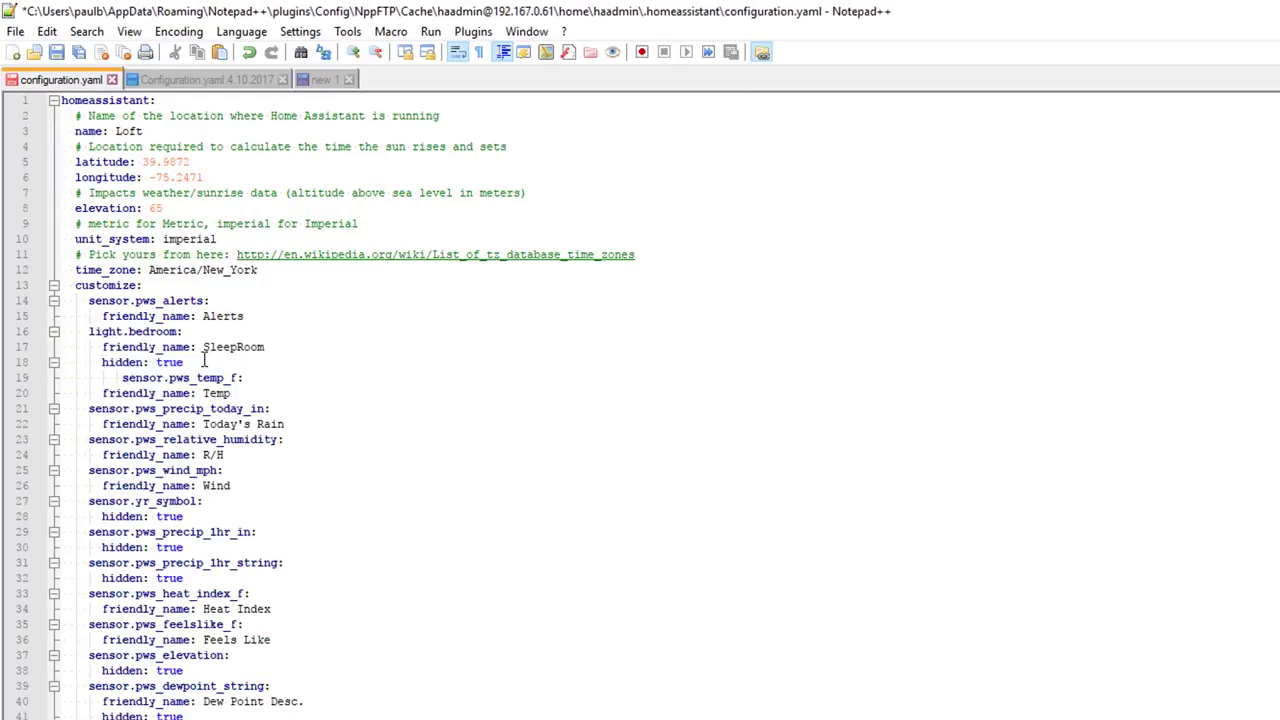
{"action": "left_click", "coordinate": [116, 378]}
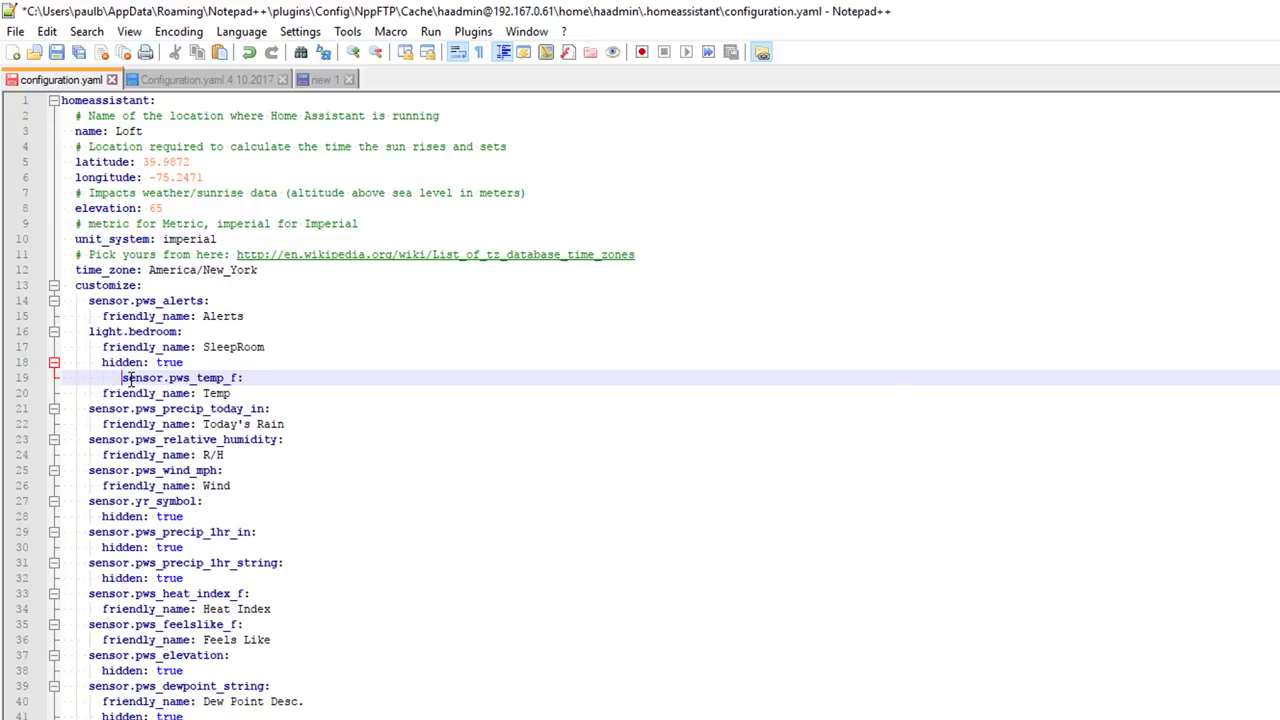
{"action": "key", "text": "BackSpace"}
{"action": "key", "text": "BackSpace"}
{"action": "key", "text": "BackSpace"}
{"action": "key", "text": "BackSpace"}
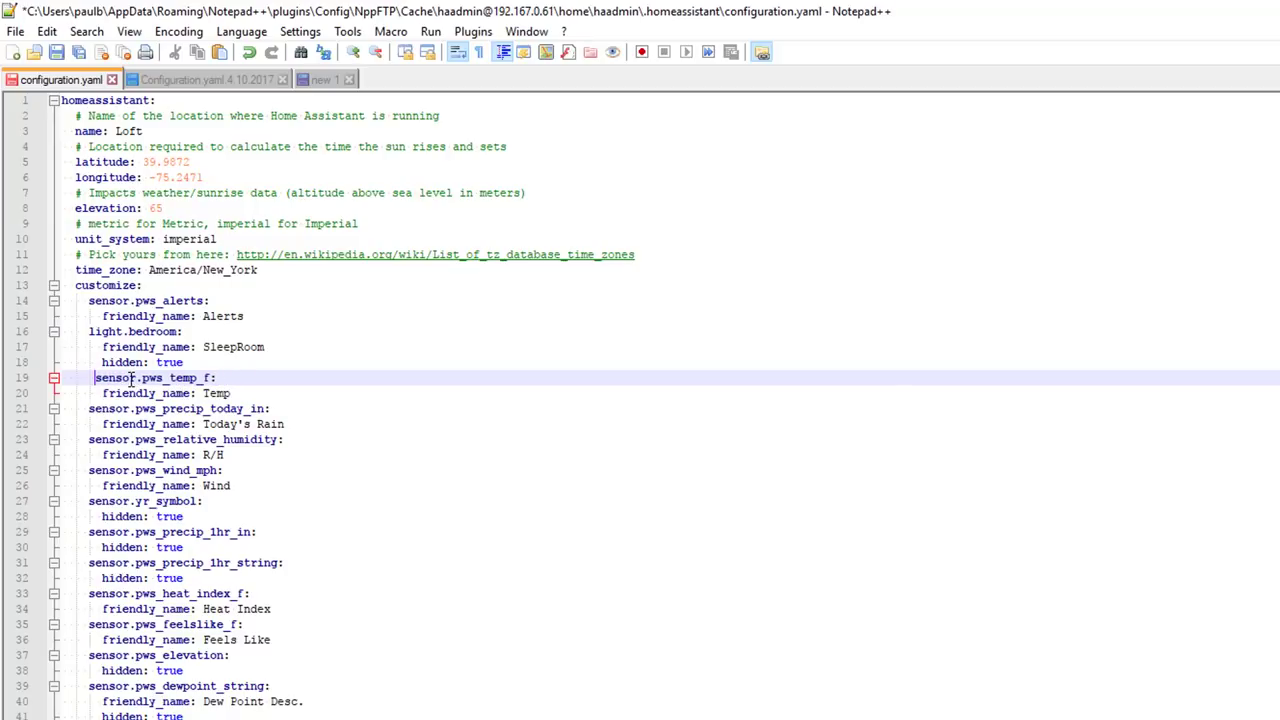
{"action": "key", "text": "BackSpace"}
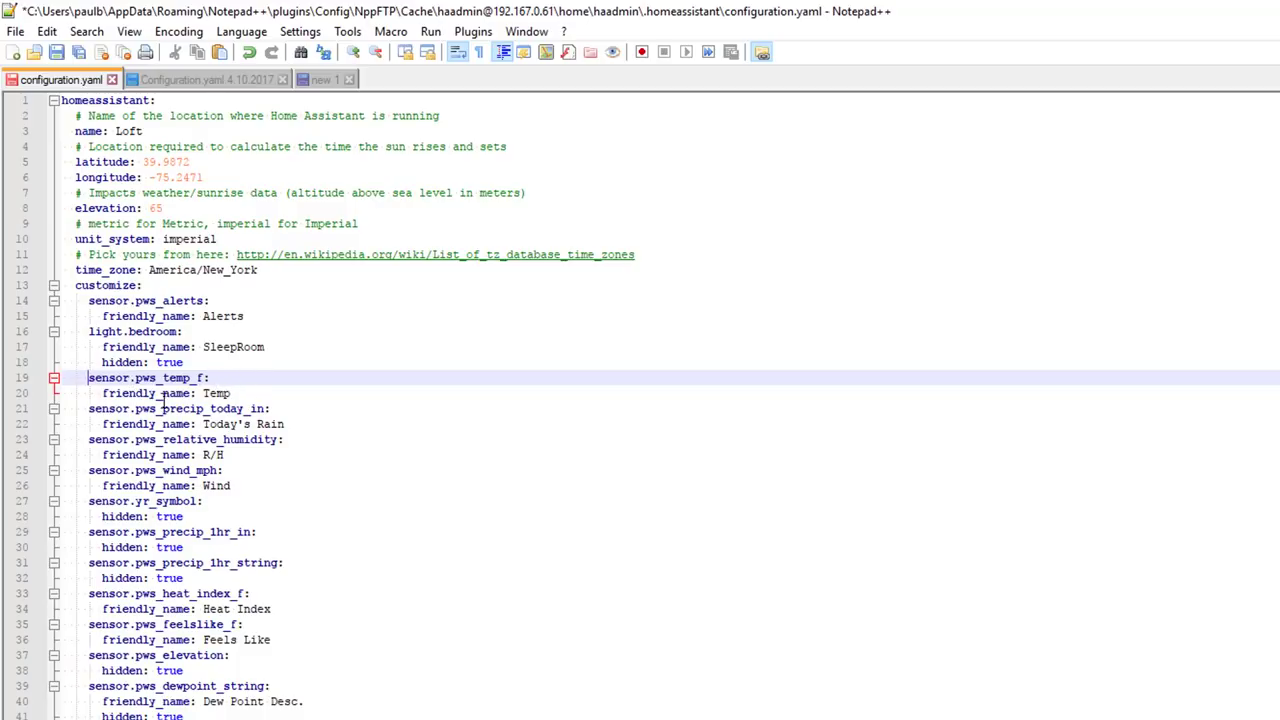
{"action": "left_click", "coordinate": [204, 516]}
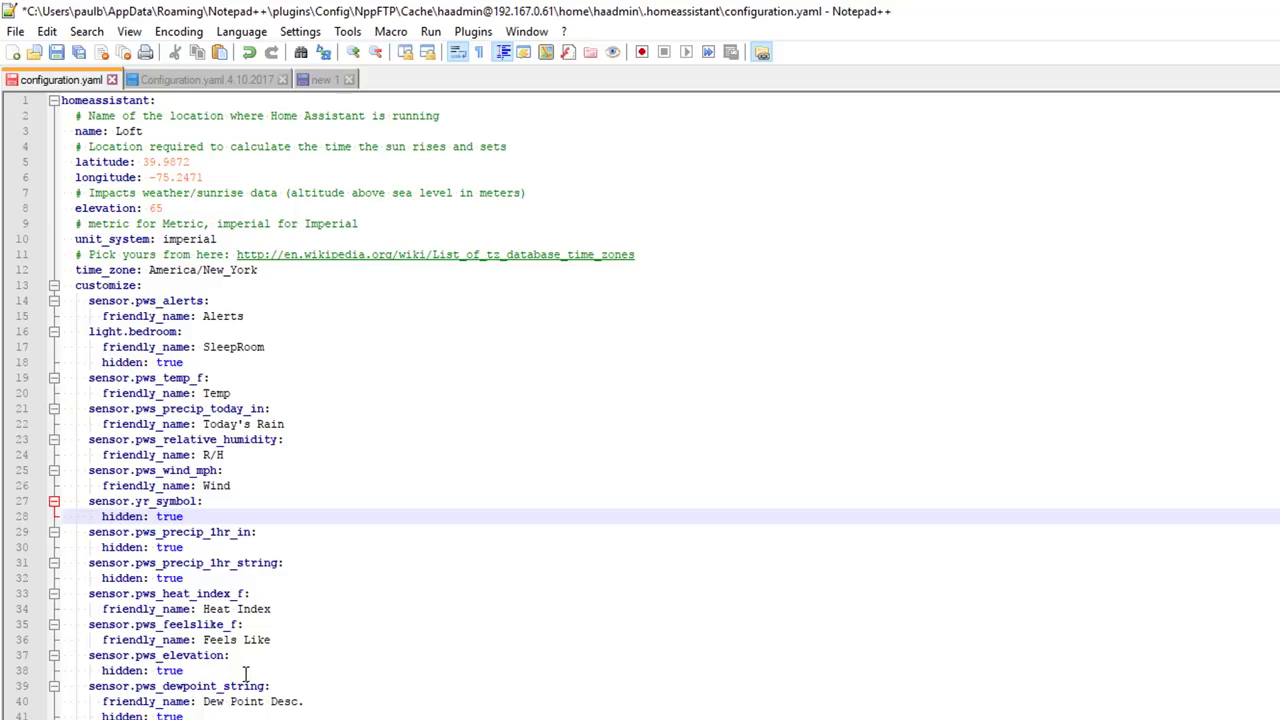
Comment out the introduction: line with # and save configuration.yaml
{"action": "scroll", "coordinate": [246, 674], "scroll_direction": "down", "scroll_amount": 3}
{"action": "double_click", "coordinate": [776, 18]}
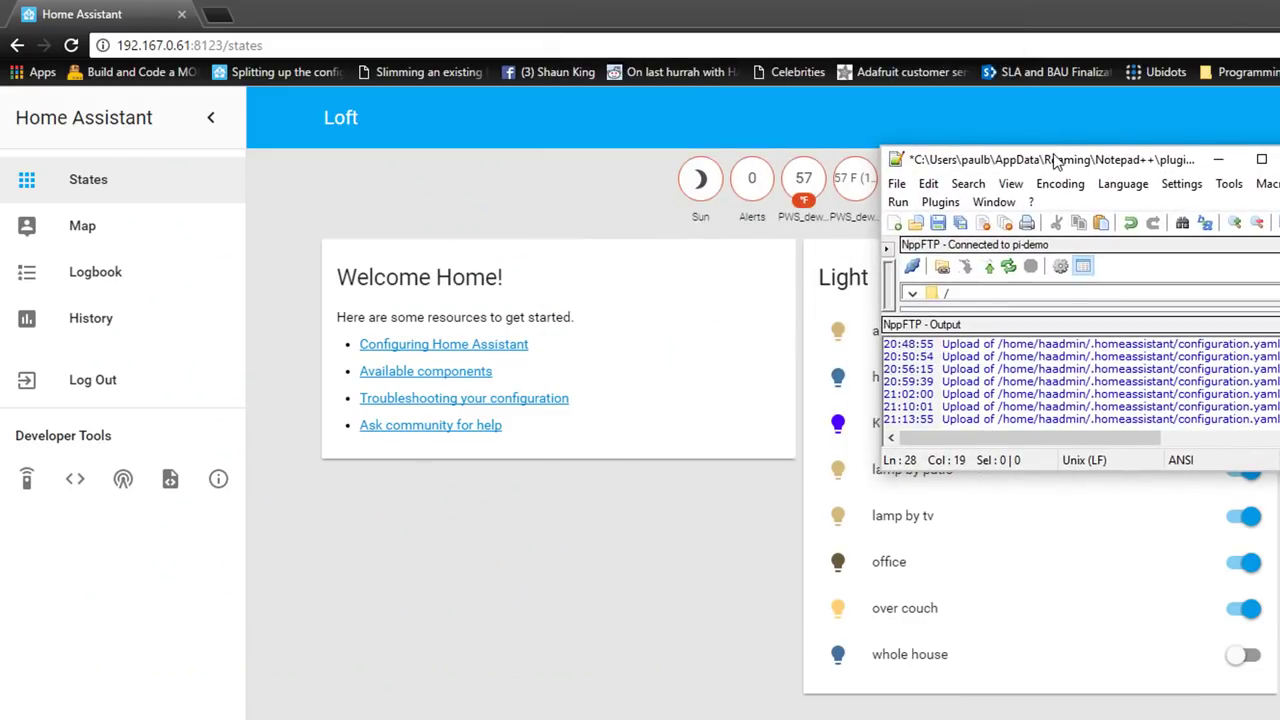
{"action": "double_click", "coordinate": [1055, 160]}
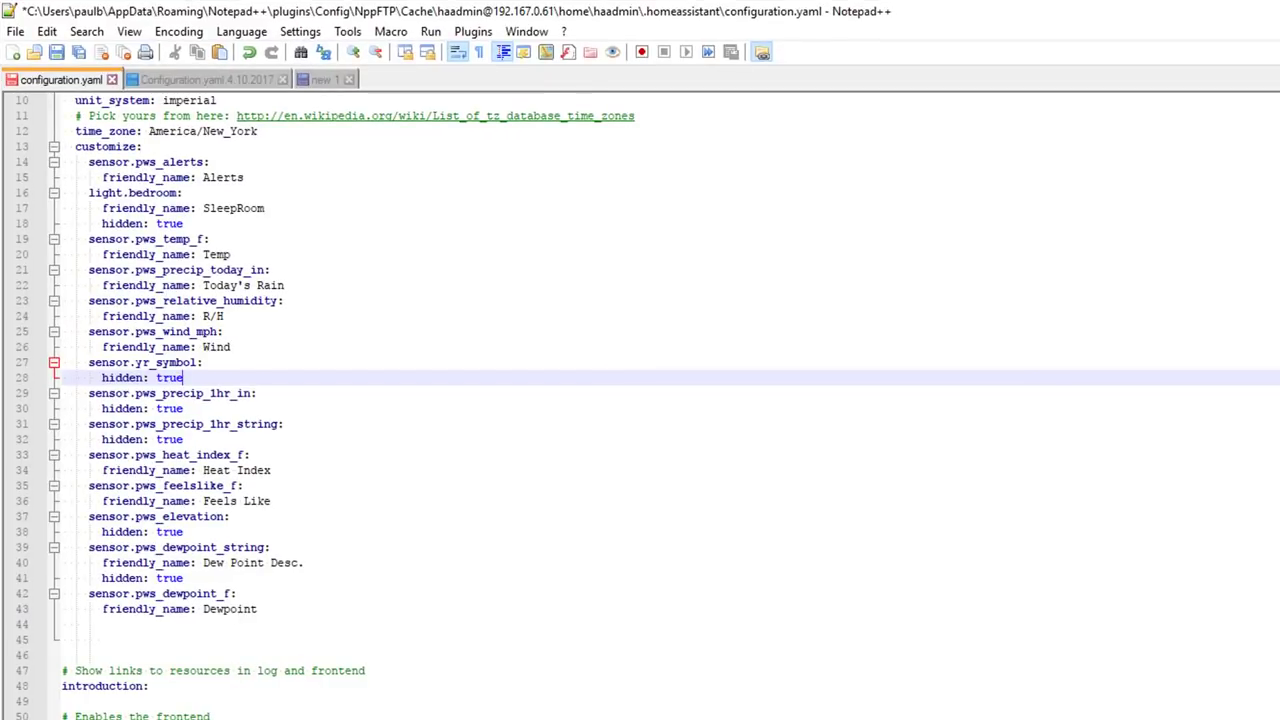
{"action": "left_click", "coordinate": [64, 686]}
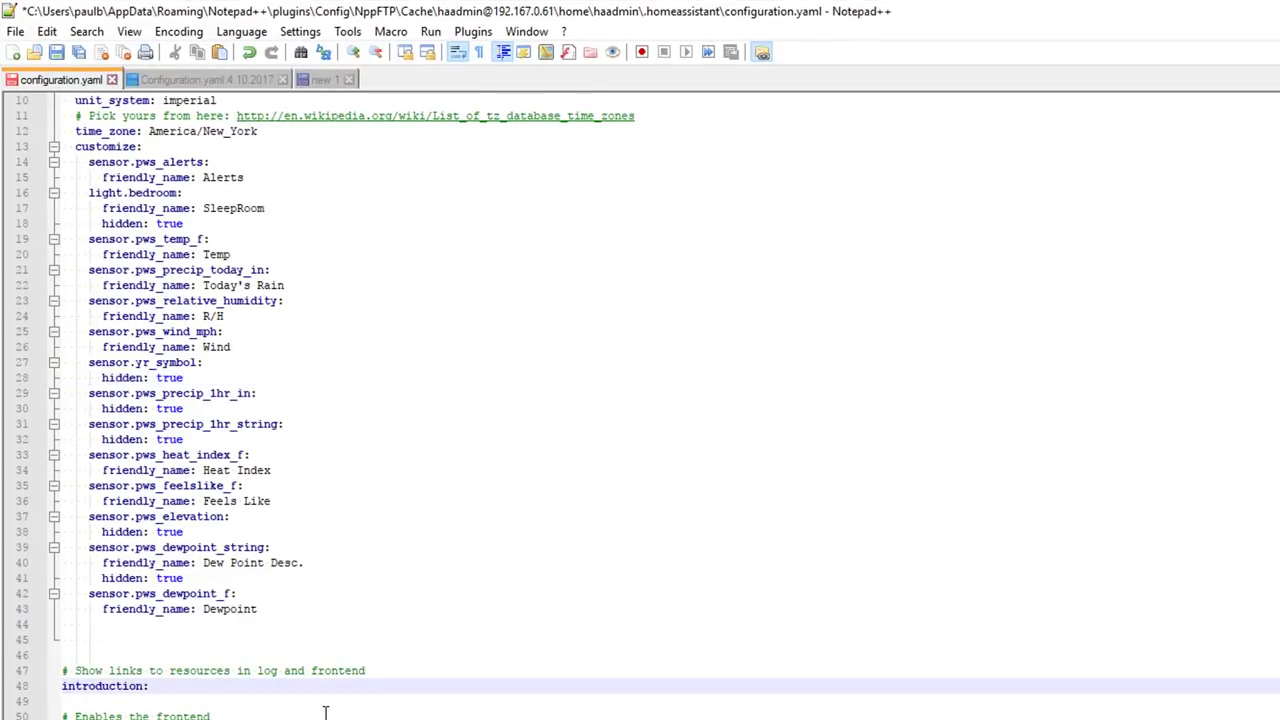
{"action": "type", "text": "#"}
{"action": "left_click", "coordinate": [57, 52]}
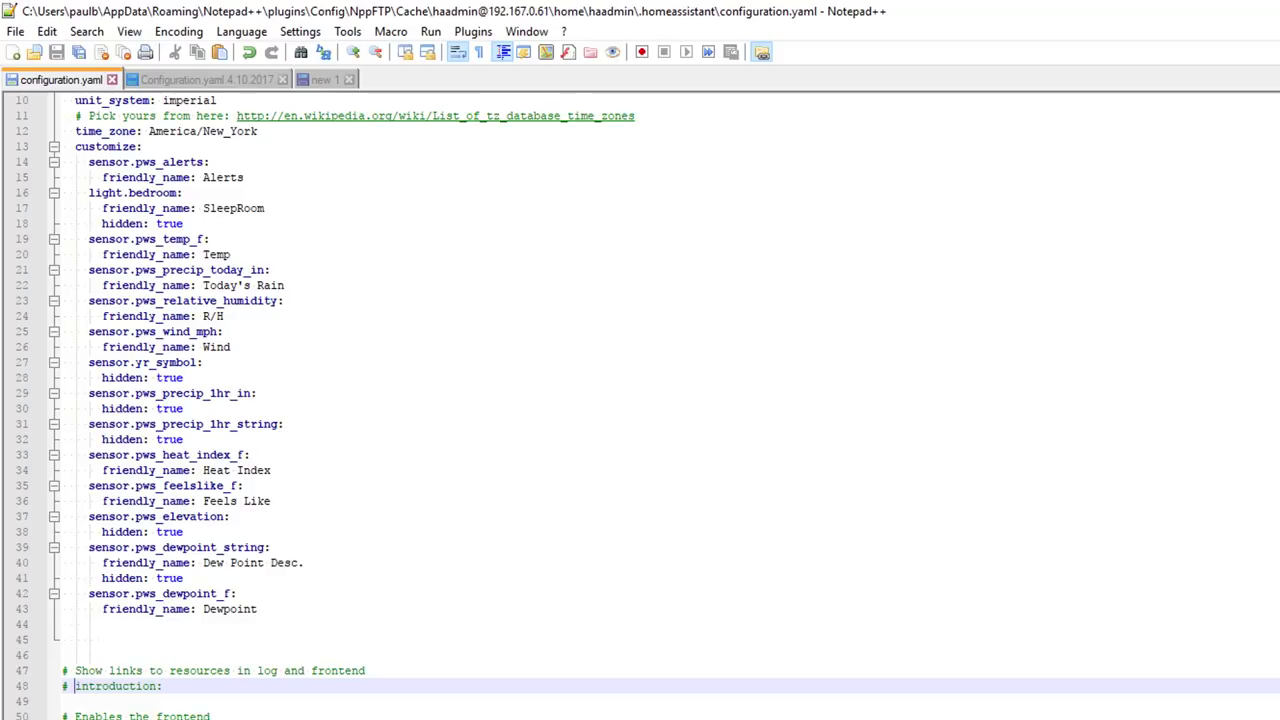
{"action": "left_click_drag", "start_coordinate": [829, 715], "coordinate": [1230, 184]}
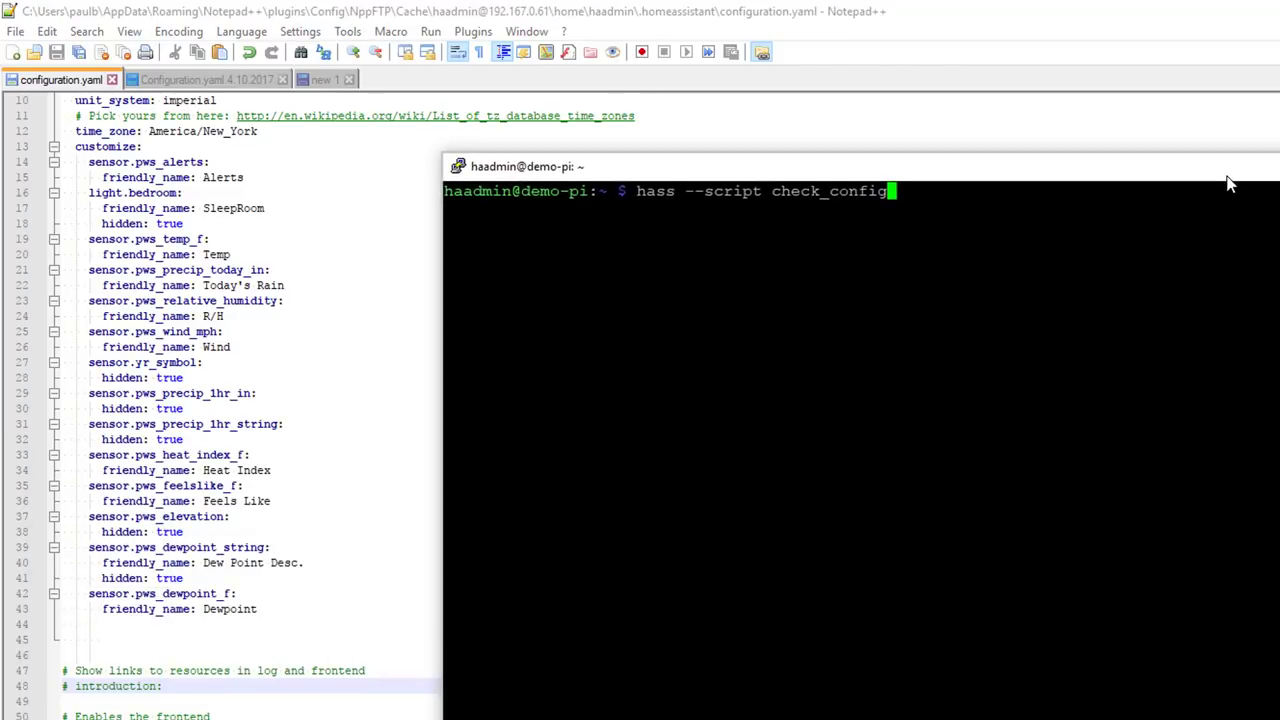
Run hass --script check_config, restart with sudo systemctl restart hass.service, and minimize PuTTY
{"action": "key", "text": "Return"}
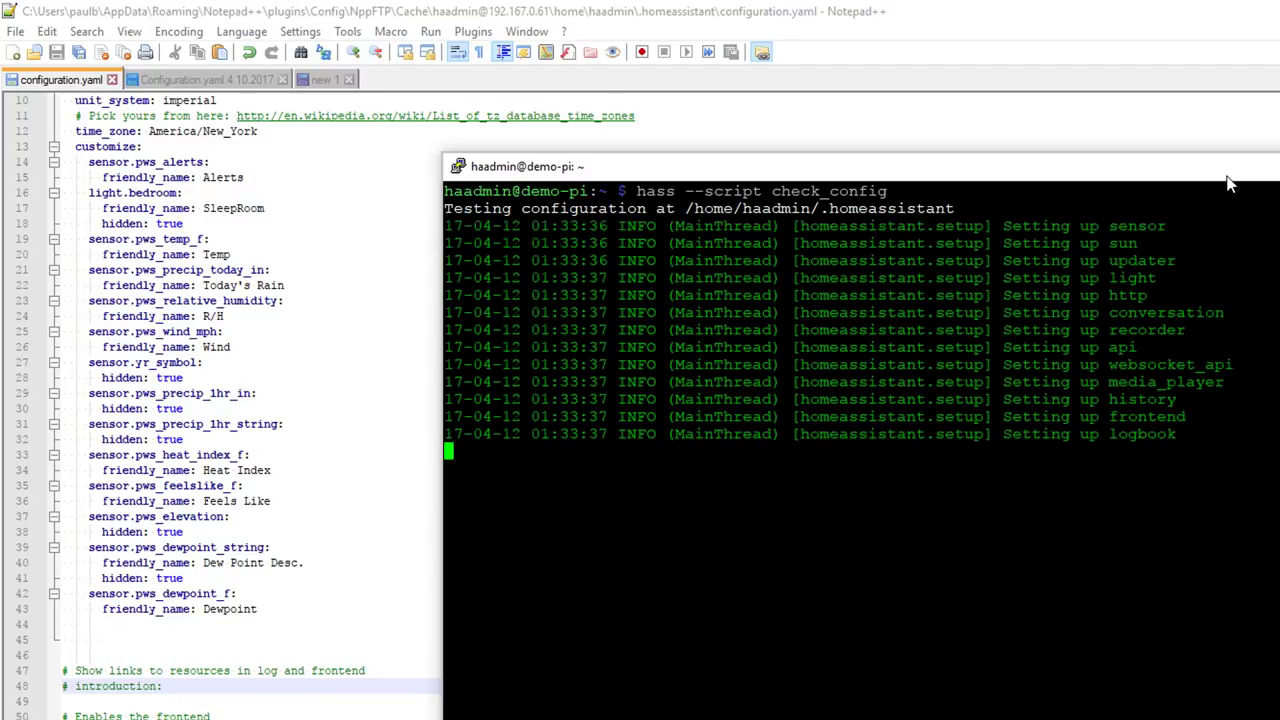
{"action": "key", "text": "Up"}
{"action": "key", "text": "Up"}
{"action": "key", "text": "Up"}
{"action": "key", "text": "Up"}
{"action": "key", "text": "Up"}
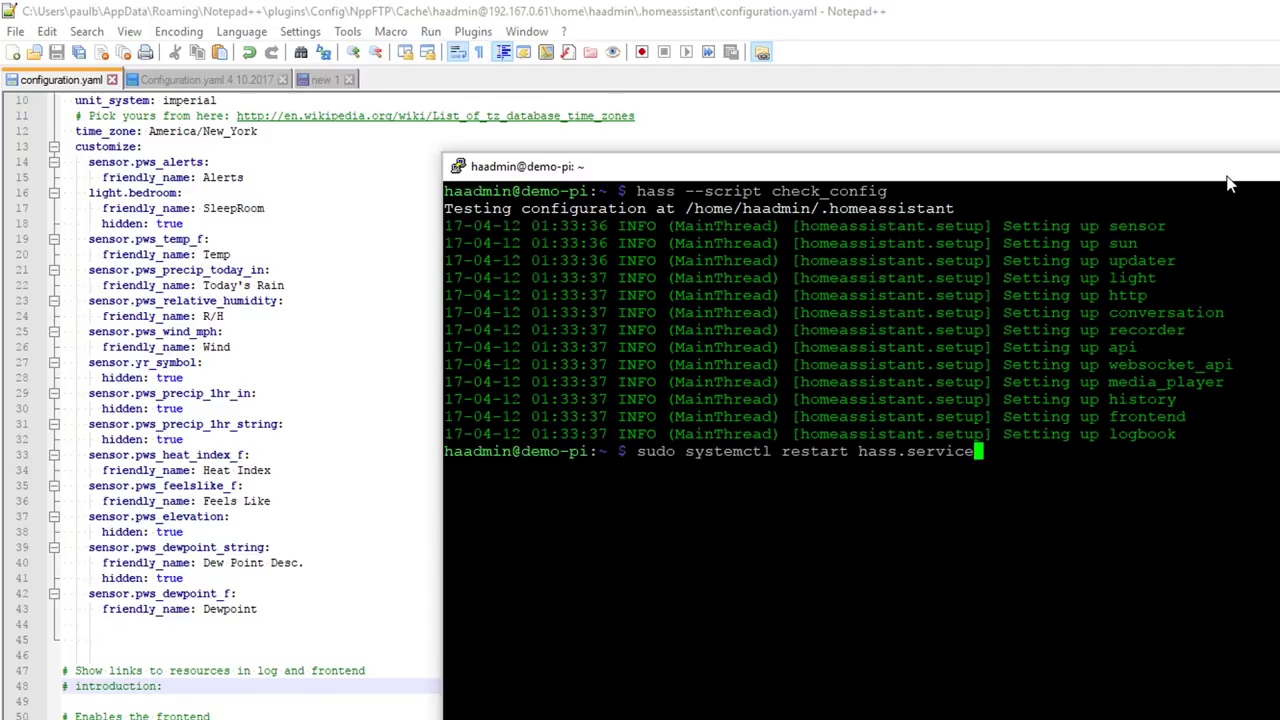
{"action": "key", "text": "Return"}
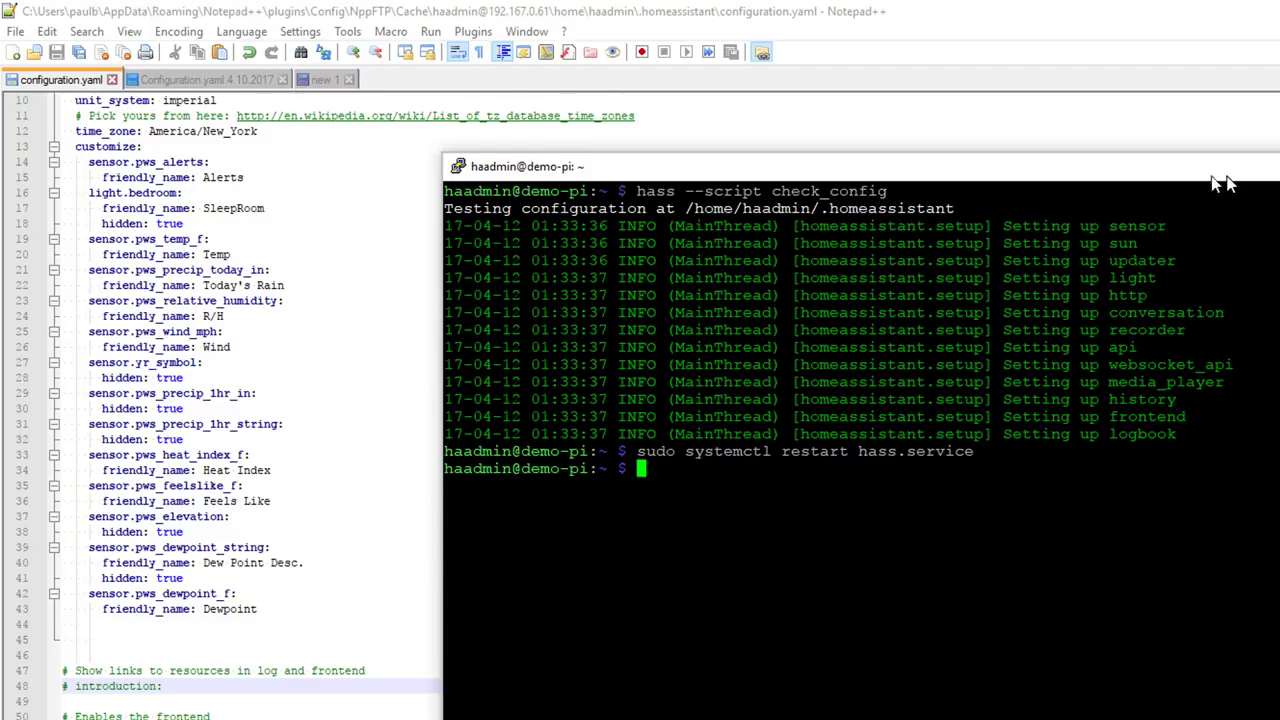
{"action": "left_click", "coordinate": [1214, 170]}
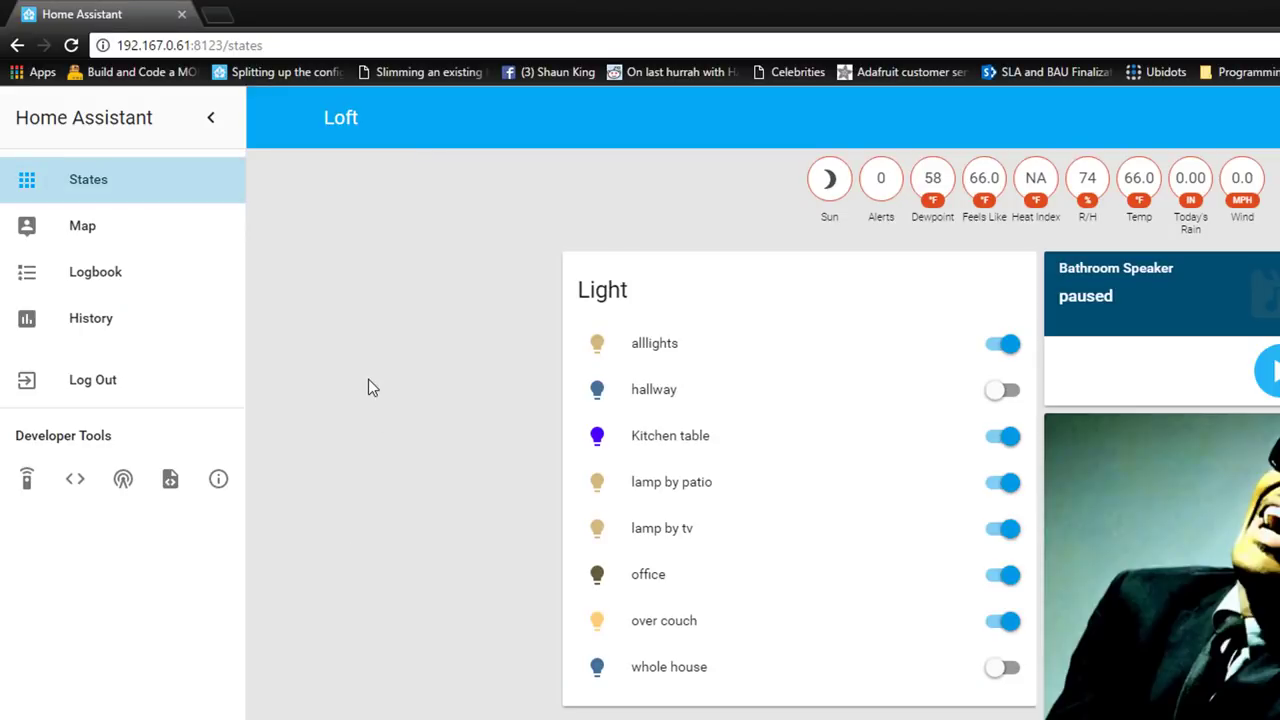
Reload the Loft dashboard to check the renamed Dewpoint, Feels Like, Temp, Wind and Today's Rain badges
{"action": "right_click", "coordinate": [368, 379]}
{"action": "left_click", "coordinate": [404, 430]}
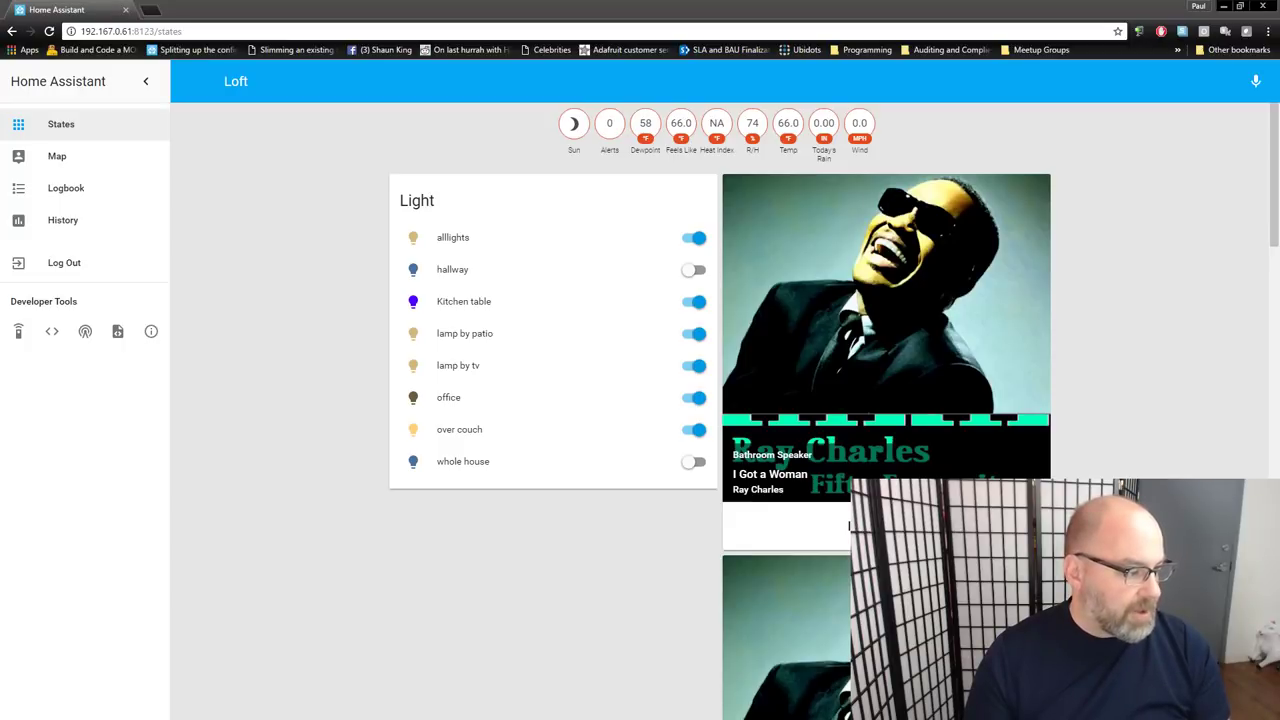
{"action": "key", "text": "alt+Tab"}
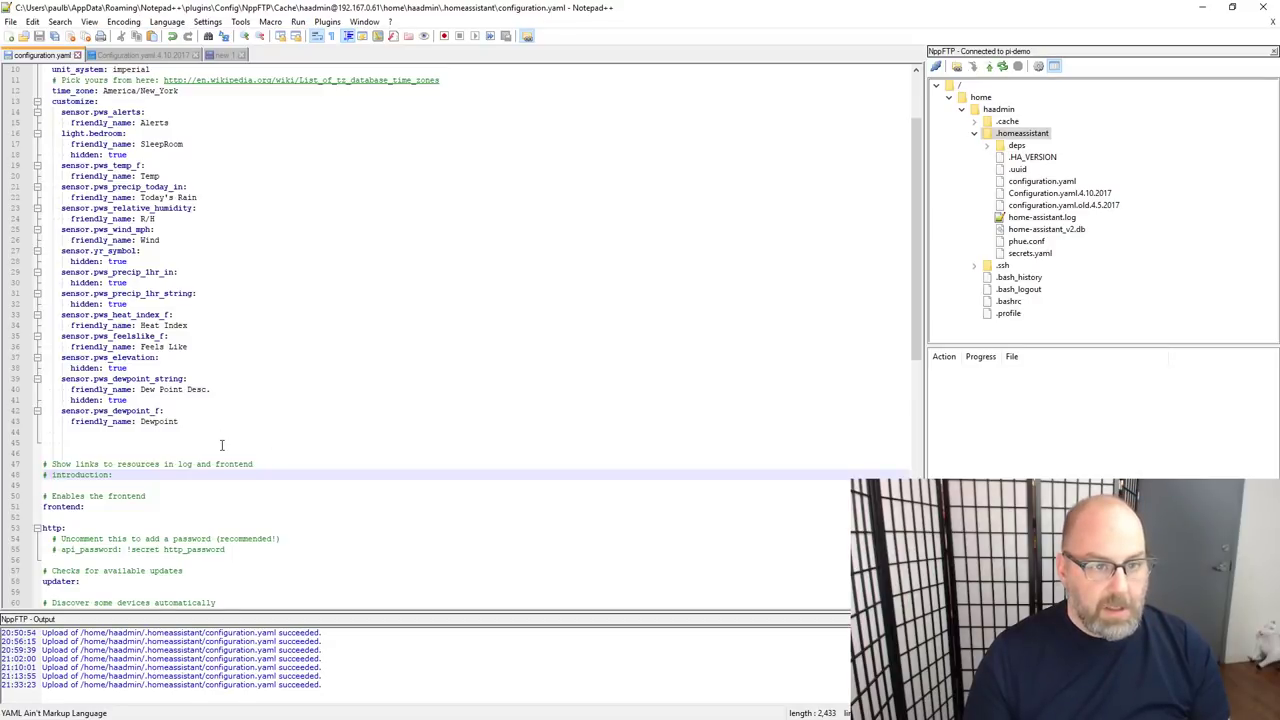
Paste a Main_Livingroom_Lights group block named Living Area Lights at line 45
{"action": "left_click", "coordinate": [200, 443]}
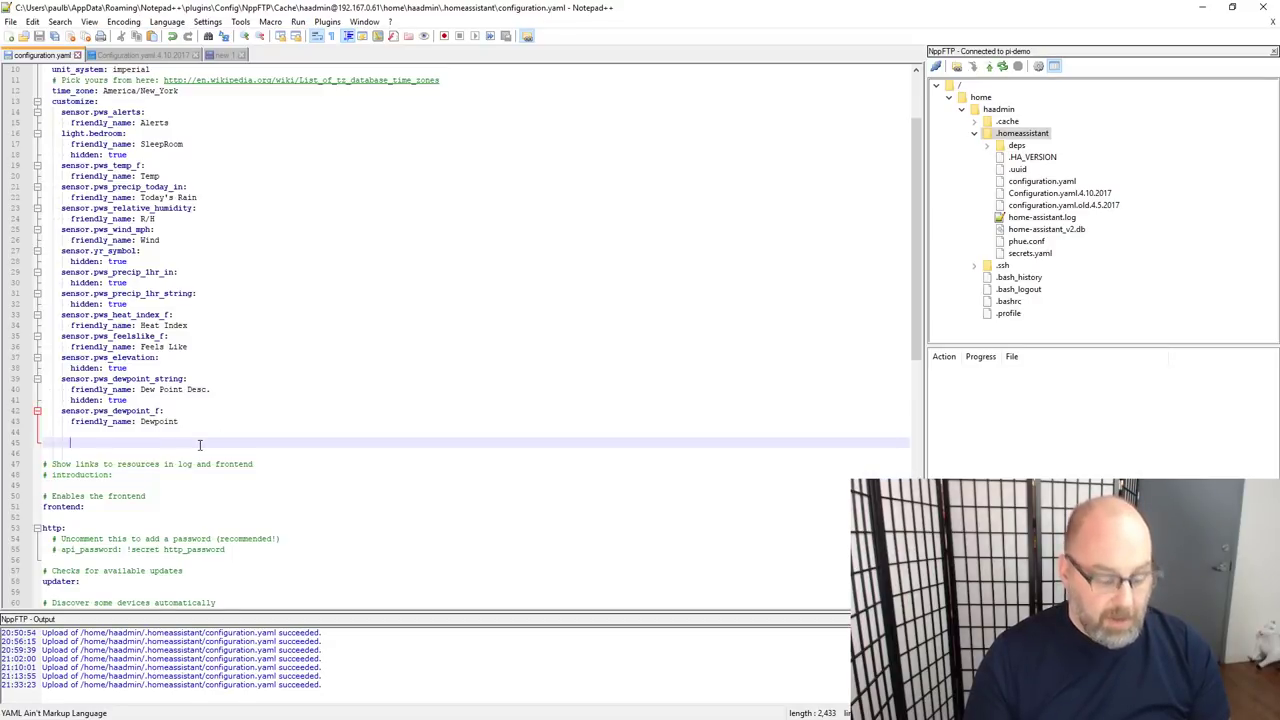
{"action": "key", "text": "BackSpace"}
{"action": "key", "text": "BackSpace"}
{"action": "key", "text": "BackSpace"}
{"action": "key", "text": "BackSpace"}
{"action": "key", "text": "BackSpace"}
{"action": "key", "text": "BackSpace"}
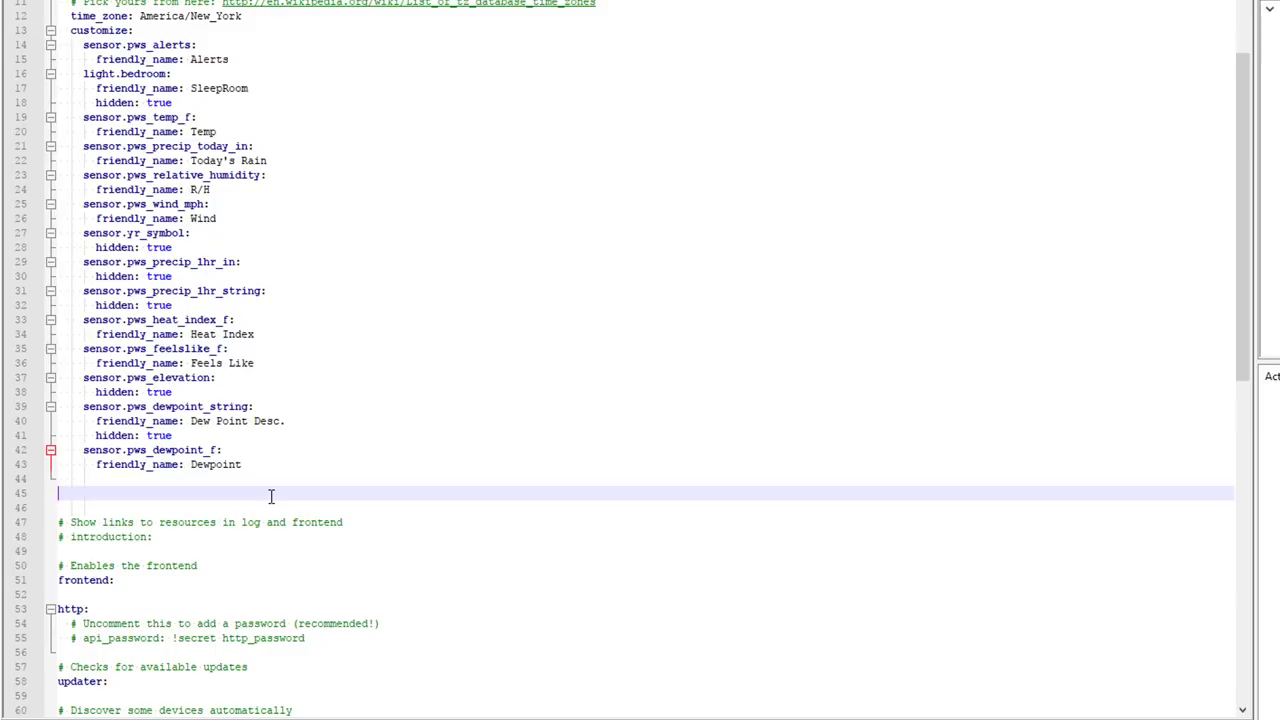
{"action": "type", "text": "group:   Main_Livingroom_Lights:     name: Living Area Lights     entities:       - light.kitchen_table       - light.over_couch"}
Highlight group:, the Main_Livingroom_Lights id and the entities key to explain the definition
{"action": "left_click_drag", "start_coordinate": [96, 493], "coordinate": [57, 493]}
{"action": "left_click_drag", "start_coordinate": [220, 508], "coordinate": [71, 508]}
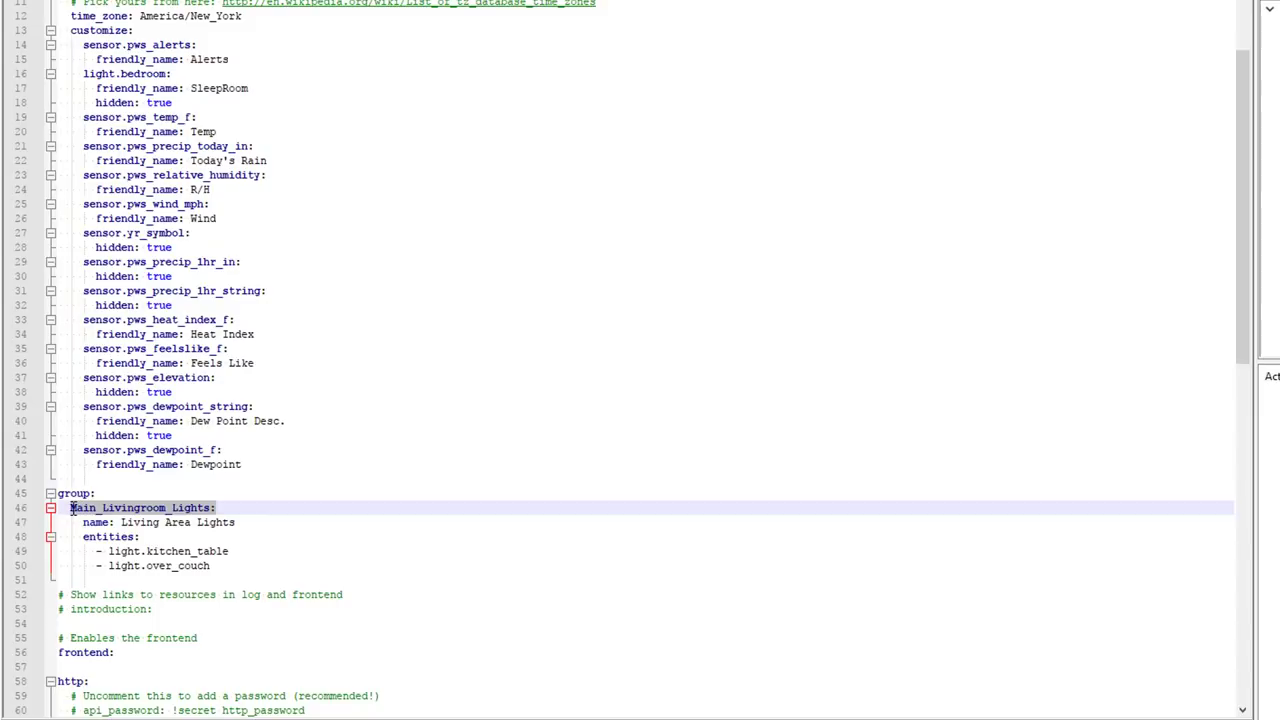
{"action": "left_click", "coordinate": [232, 507]}
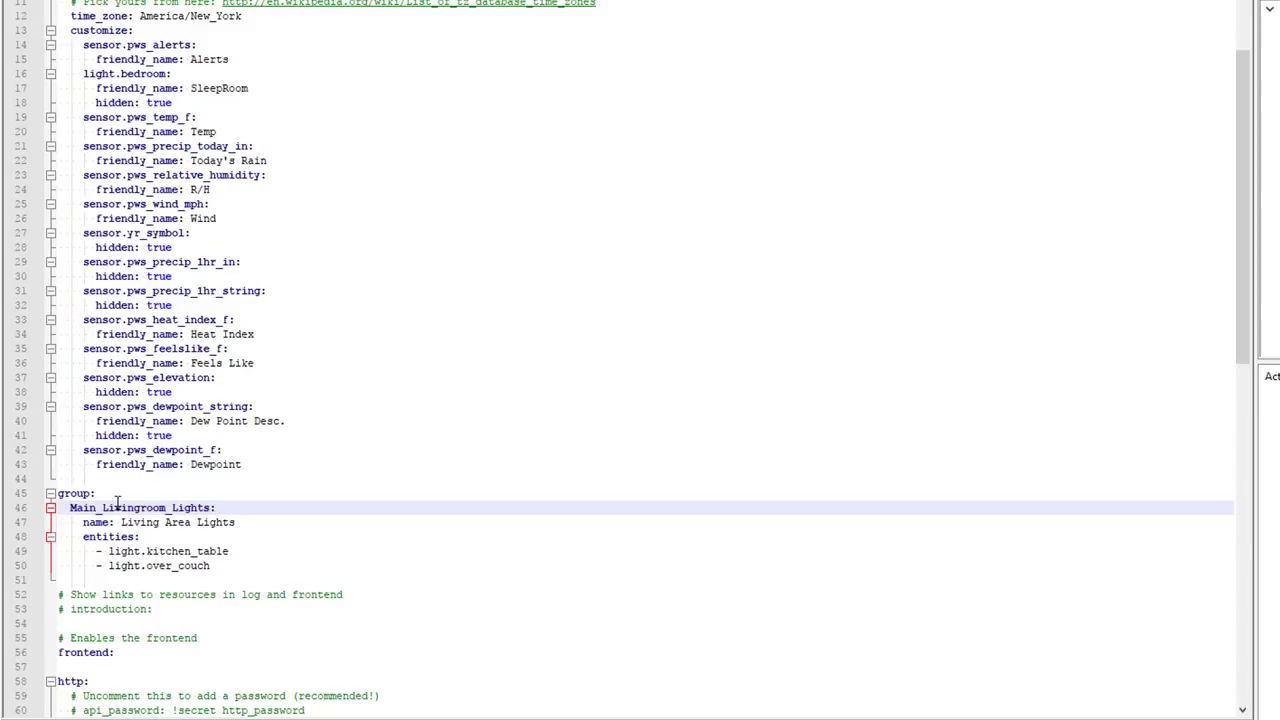
{"action": "left_click_drag", "start_coordinate": [71, 507], "coordinate": [210, 507]}
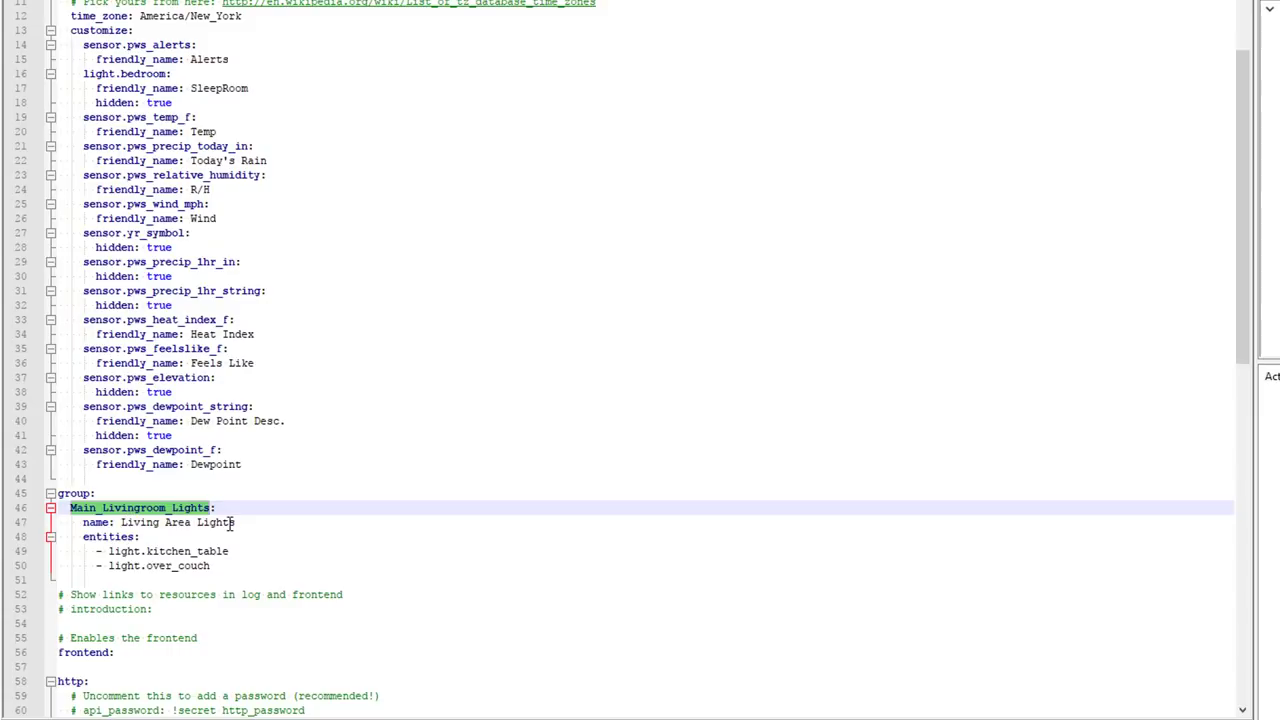
{"action": "left_click_drag", "start_coordinate": [80, 537], "coordinate": [141, 537]}
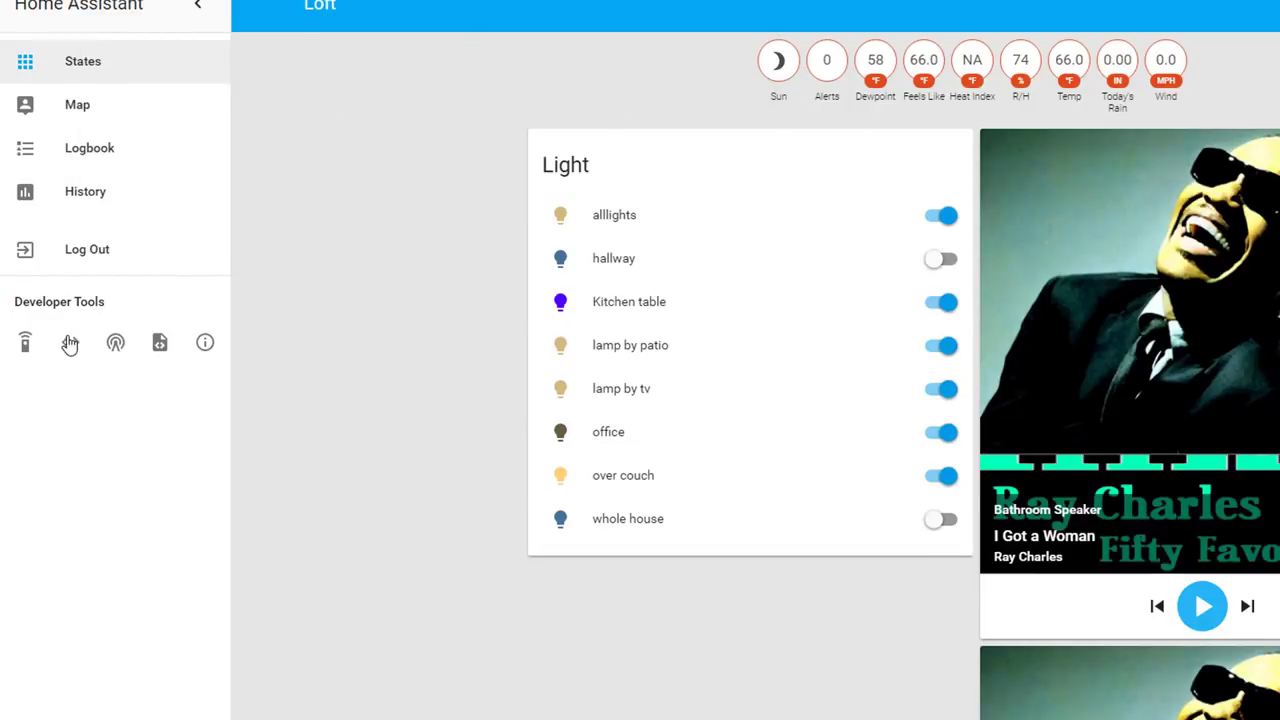
Find light.over_couch in the developer States list, select its entity id, and return to its config entry
{"action": "left_click", "coordinate": [70, 345]}
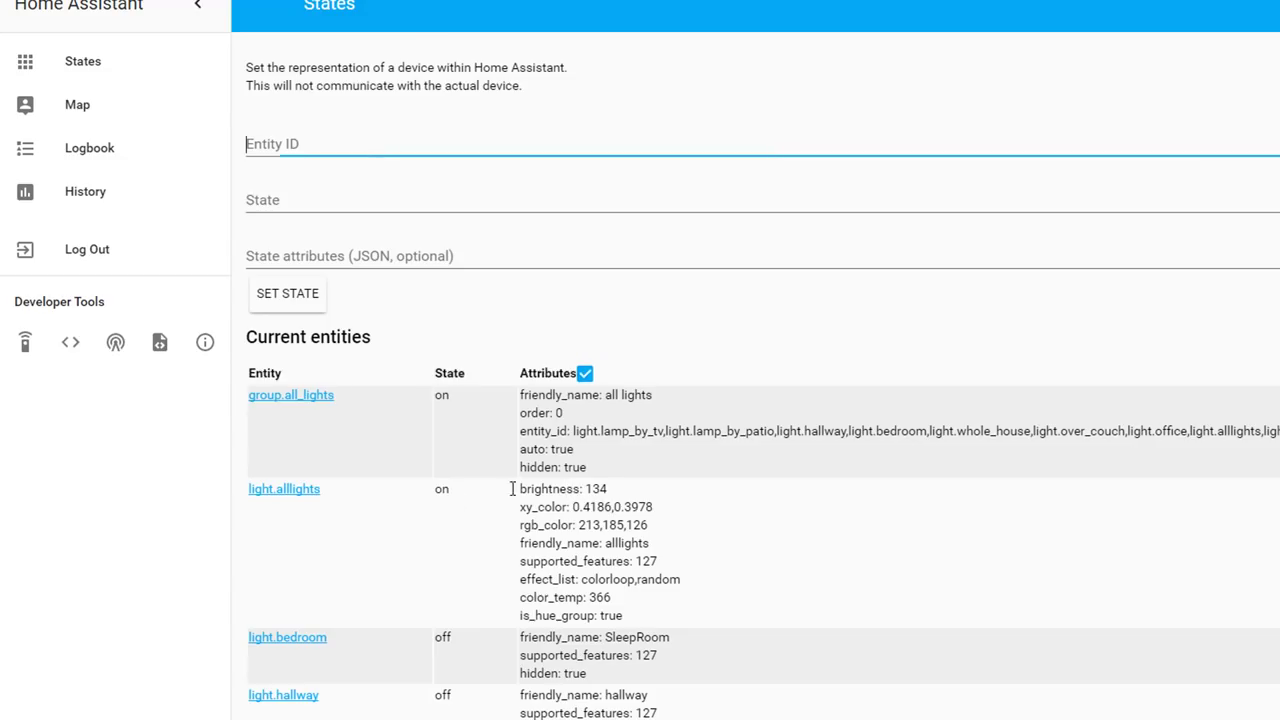
{"action": "scroll", "coordinate": [389, 517], "scroll_direction": "down", "scroll_amount": 2}
{"action": "scroll", "coordinate": [320, 551], "scroll_direction": "down", "scroll_amount": 2}
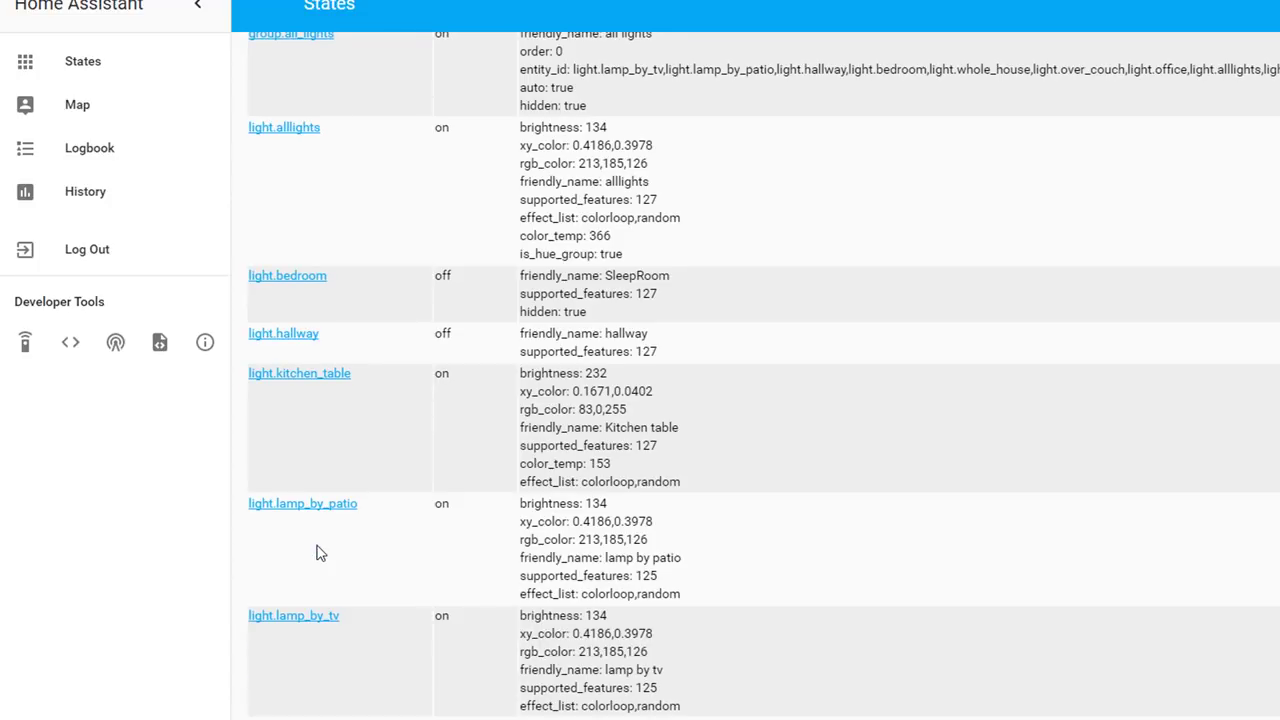
{"action": "scroll", "coordinate": [291, 449], "scroll_direction": "down", "scroll_amount": 1}
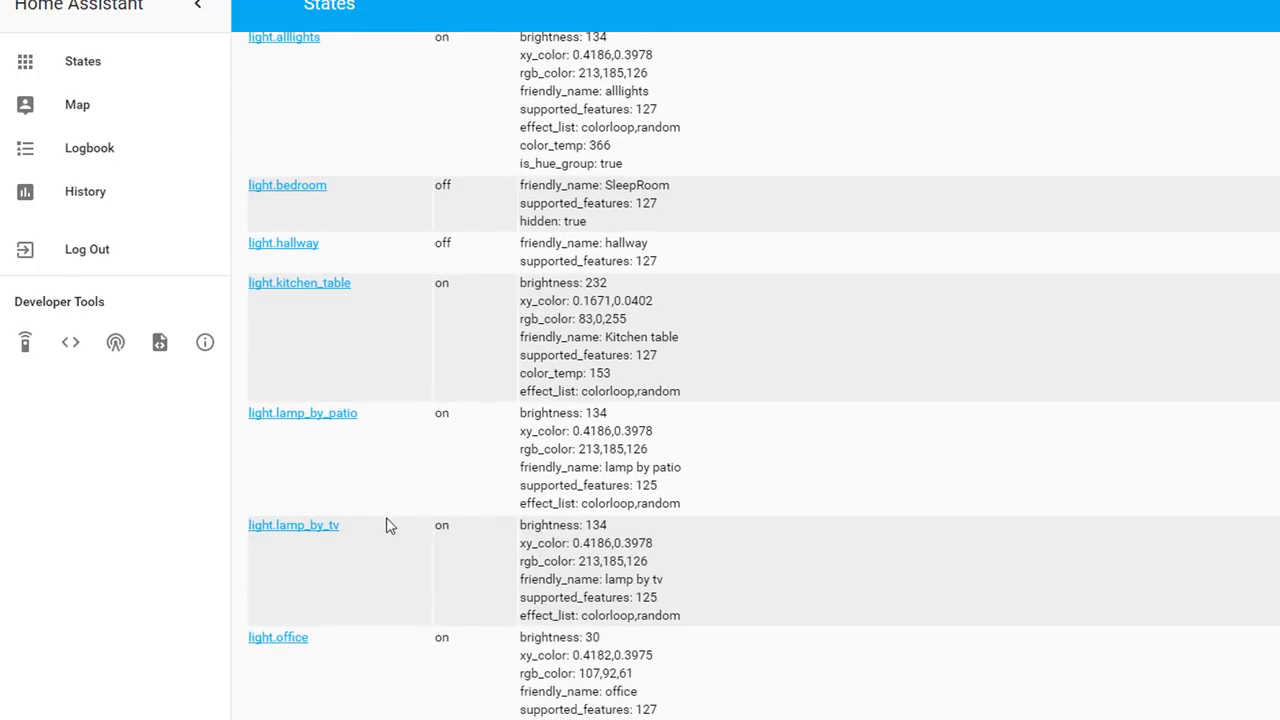
{"action": "scroll", "coordinate": [389, 526], "scroll_direction": "down", "scroll_amount": 3}
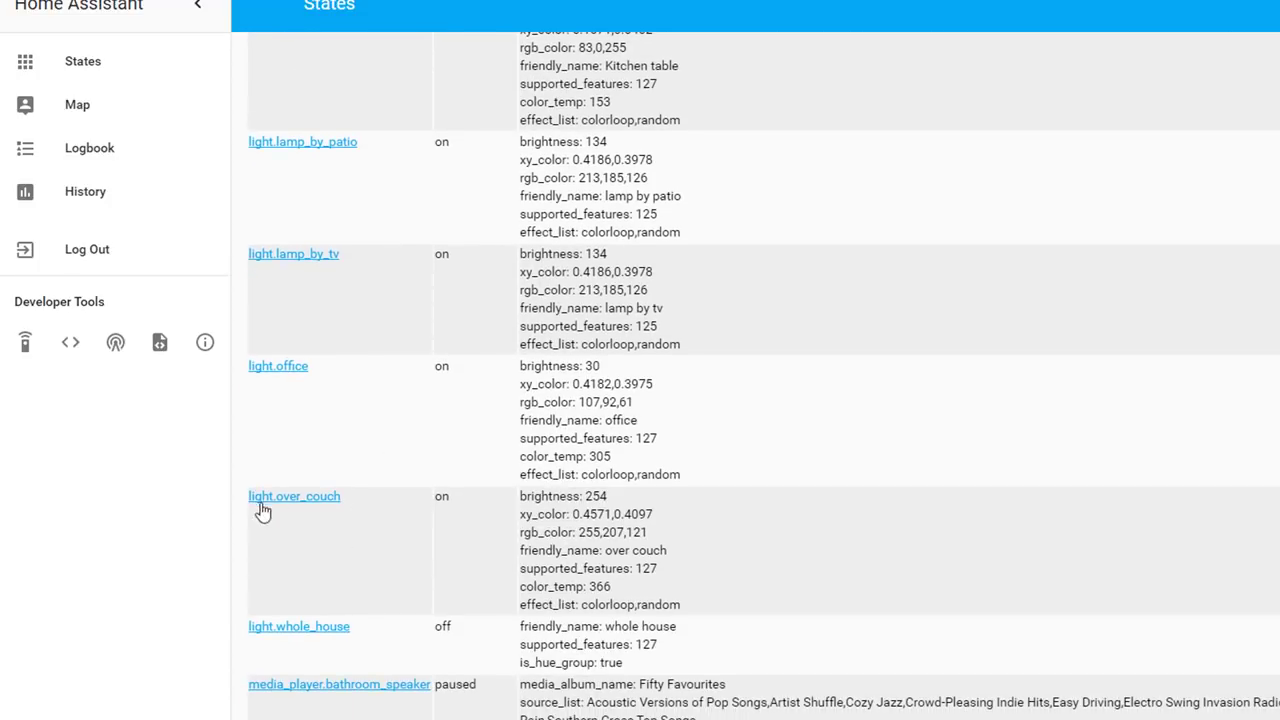
{"action": "left_click_drag", "start_coordinate": [357, 503], "coordinate": [252, 500]}
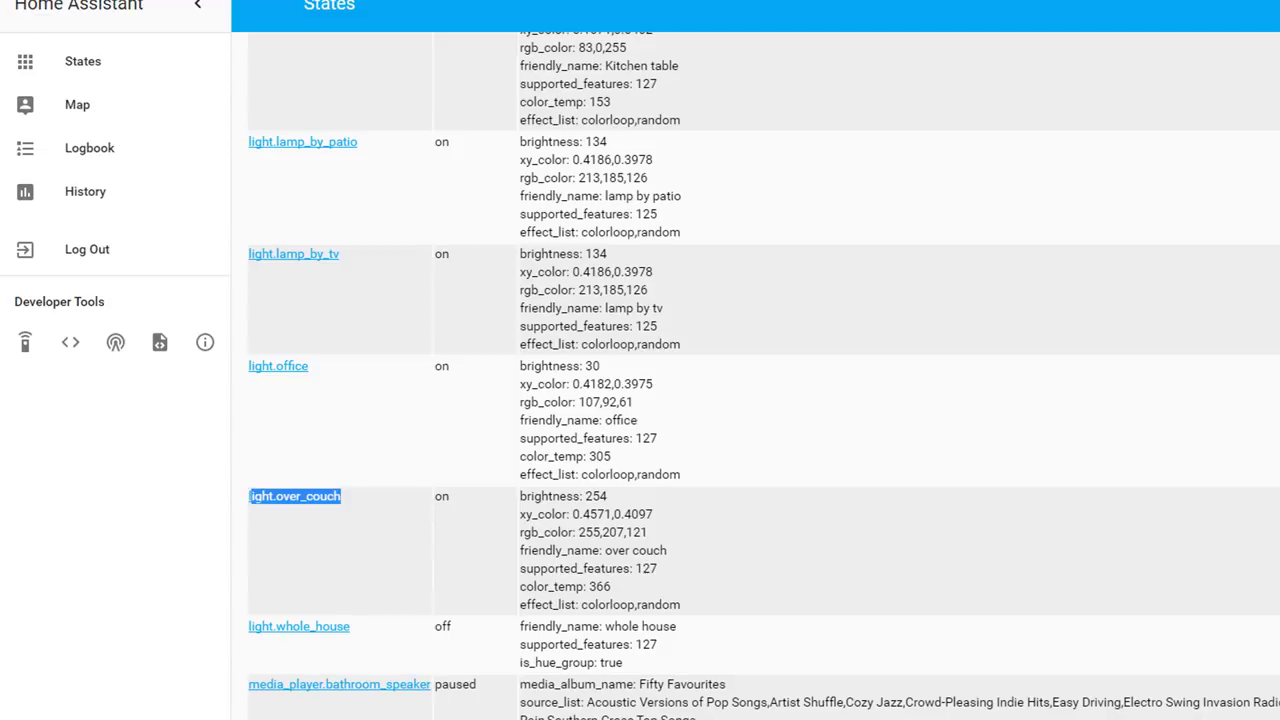
{"action": "key", "text": "alt+Tab"}
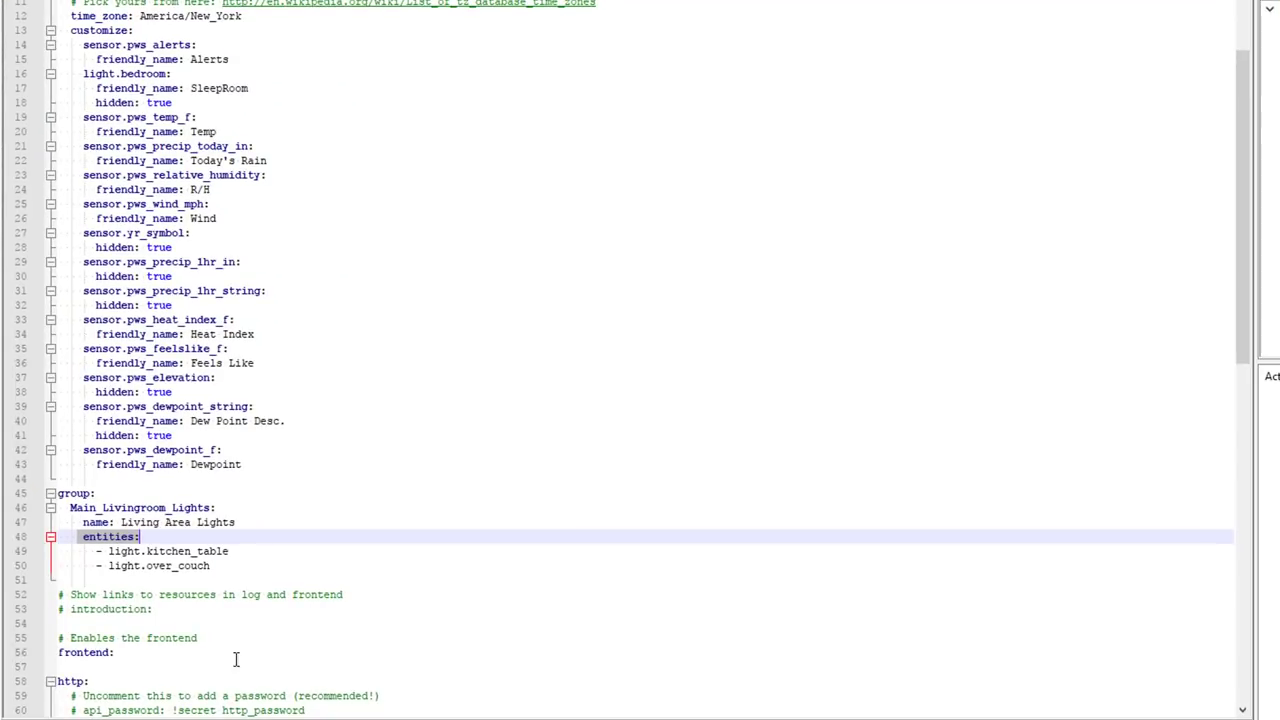
{"action": "left_click", "coordinate": [223, 565]}
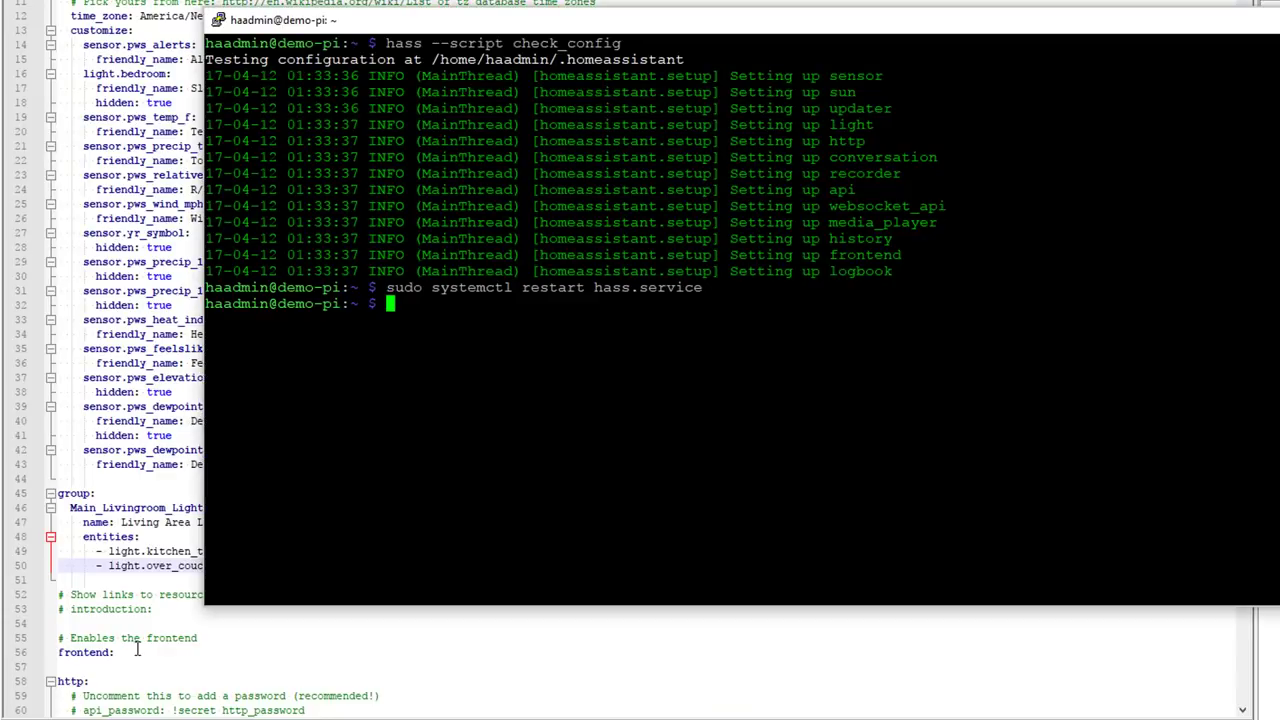
Rerun hass --script check_config and sudo systemctl restart hass.service, then switch to the Home Assistant page
{"action": "key", "text": "Up"}
{"action": "key", "text": "Up"}
{"action": "key", "text": "Return"}
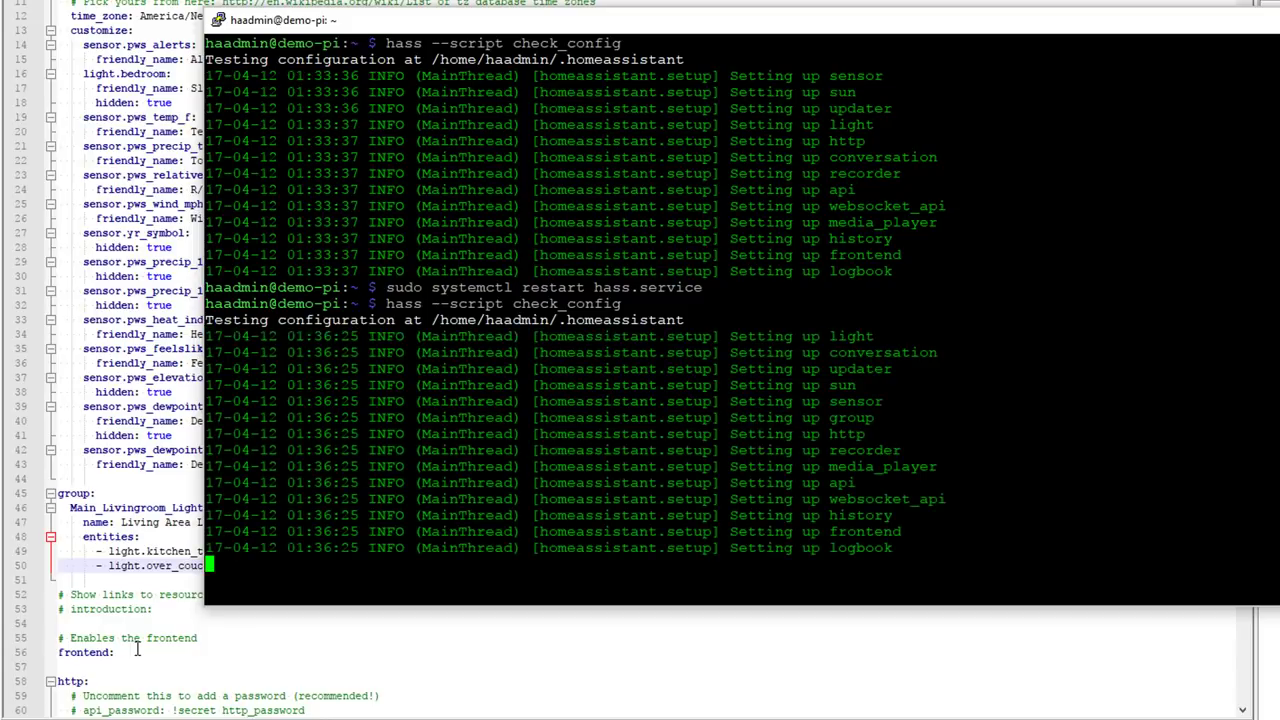
{"action": "key", "text": "Up"}
{"action": "key", "text": "Up"}
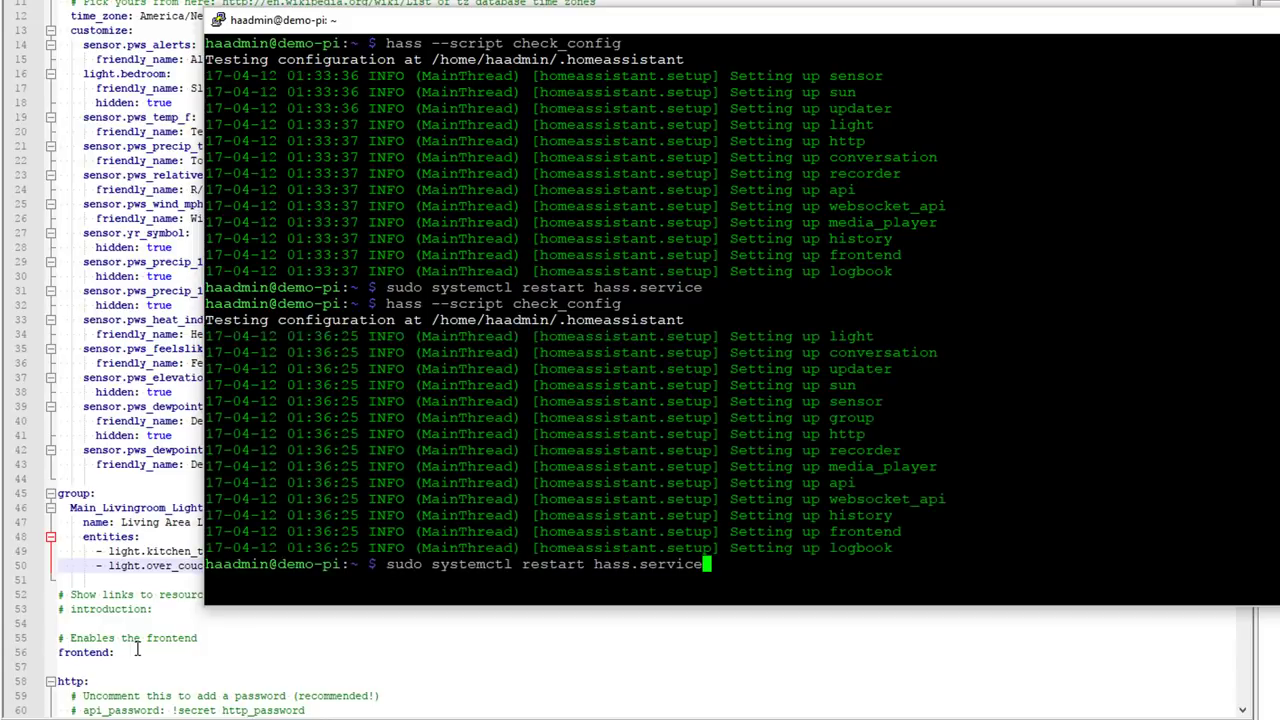
{"action": "key", "text": "Return"}
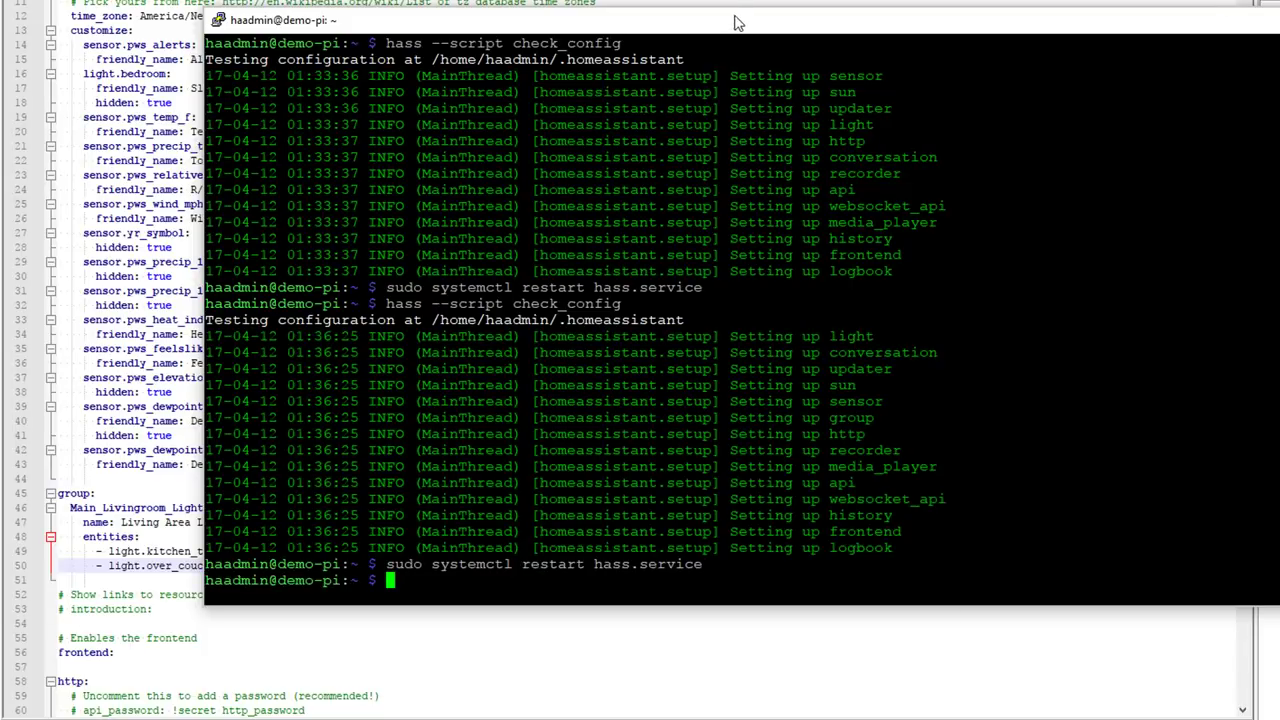
{"action": "key", "text": "alt+Tab"}
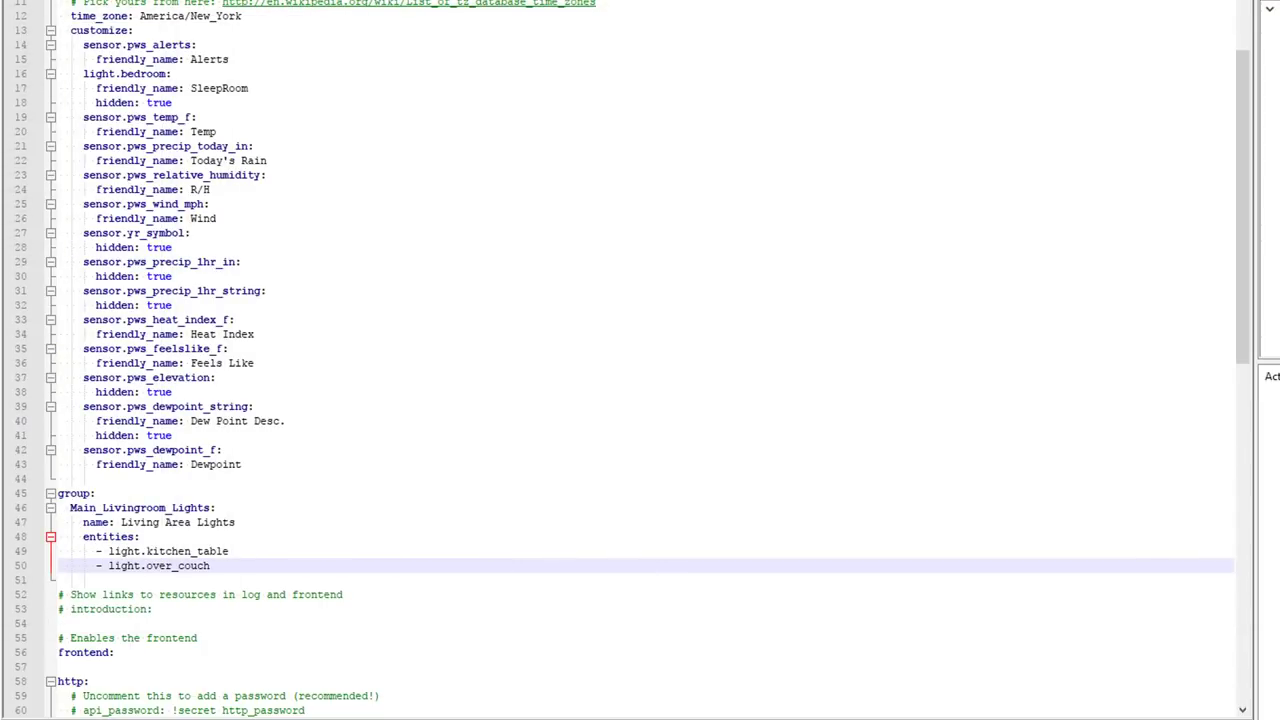
{"action": "key", "text": "alt+Tab"}
Reload the Home Assistant States view, retrying after the connection failure, until Living Area Lights appears
{"action": "left_click", "coordinate": [100, 80]}
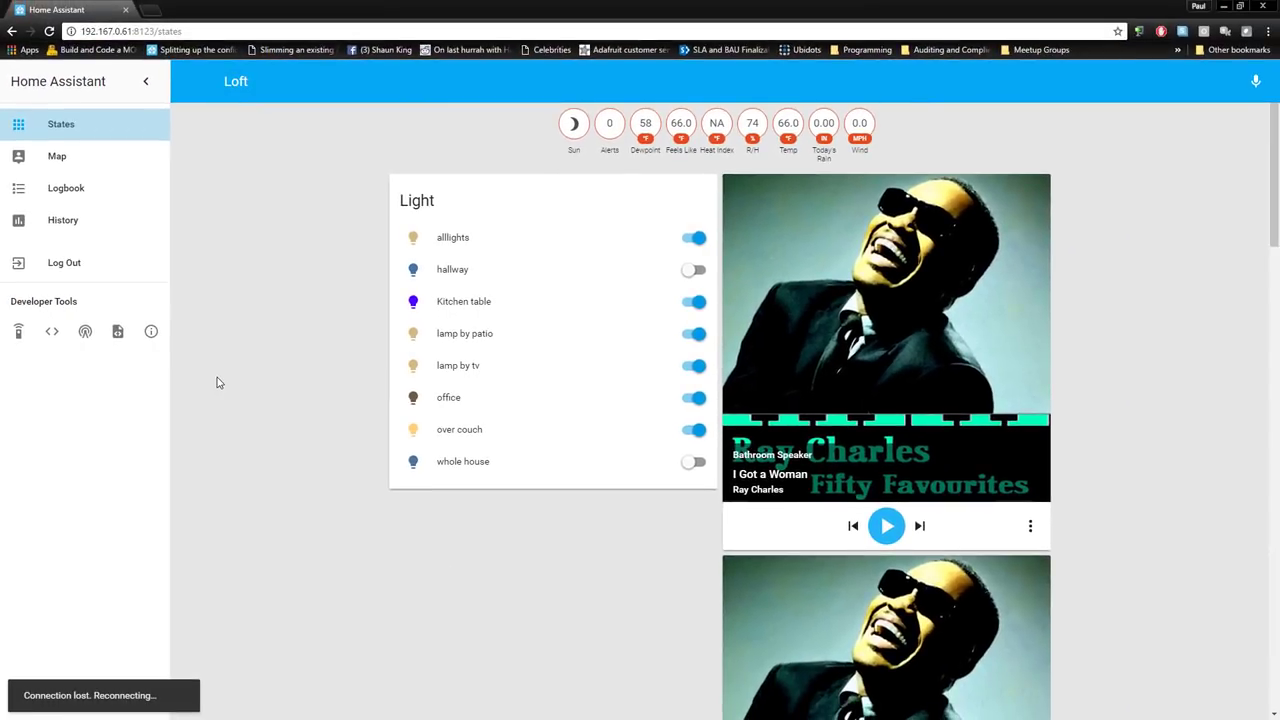
{"action": "right_click", "coordinate": [297, 420]}
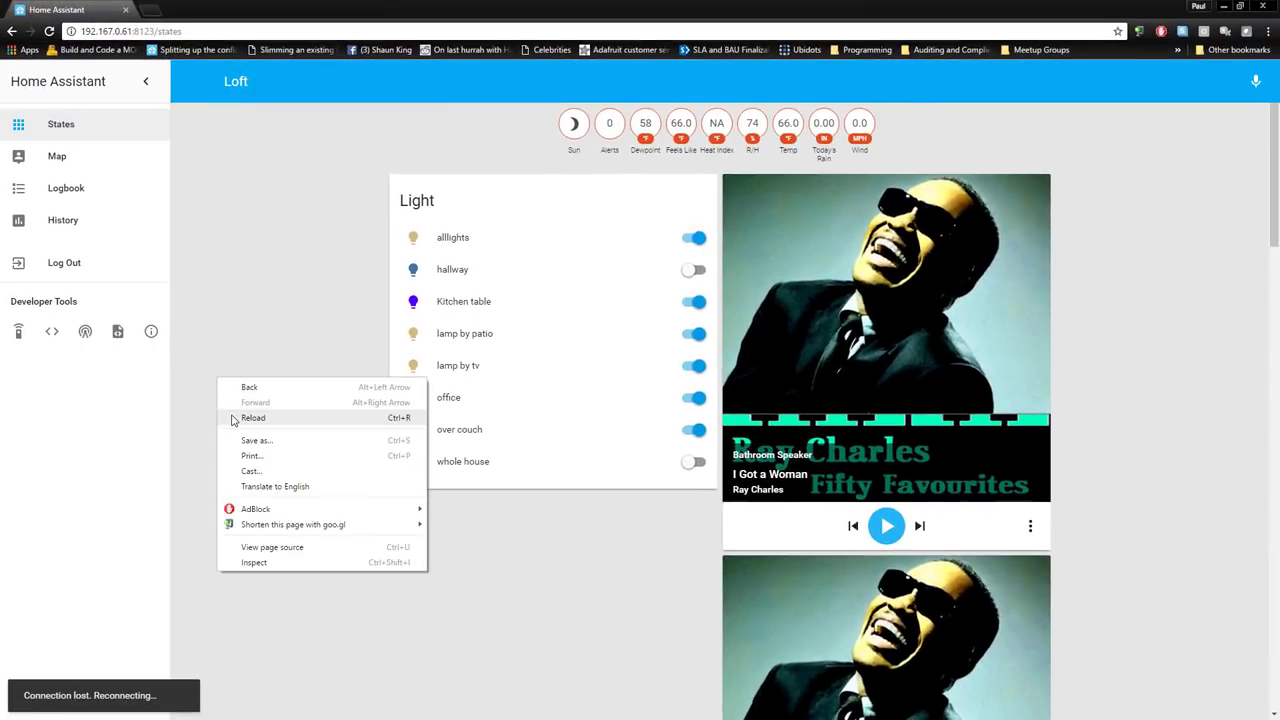
{"action": "left_click", "coordinate": [236, 418]}
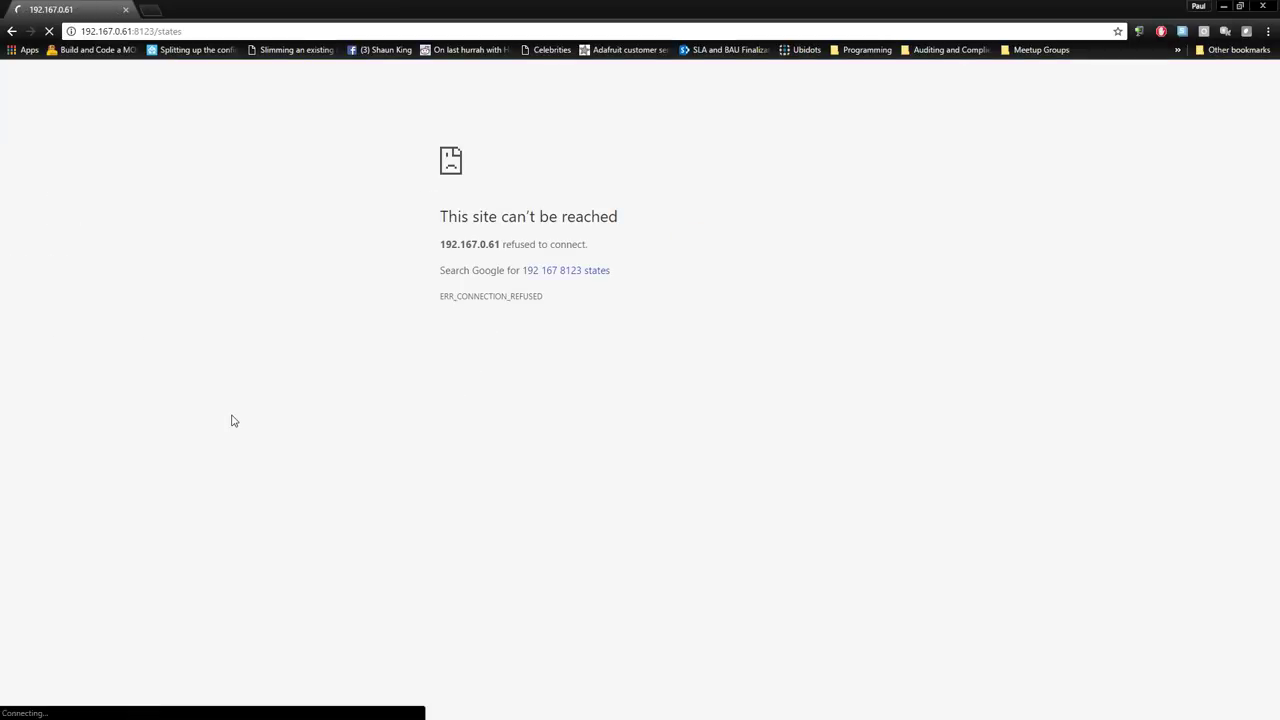
{"action": "right_click", "coordinate": [231, 420]}
{"action": "left_click", "coordinate": [253, 462]}
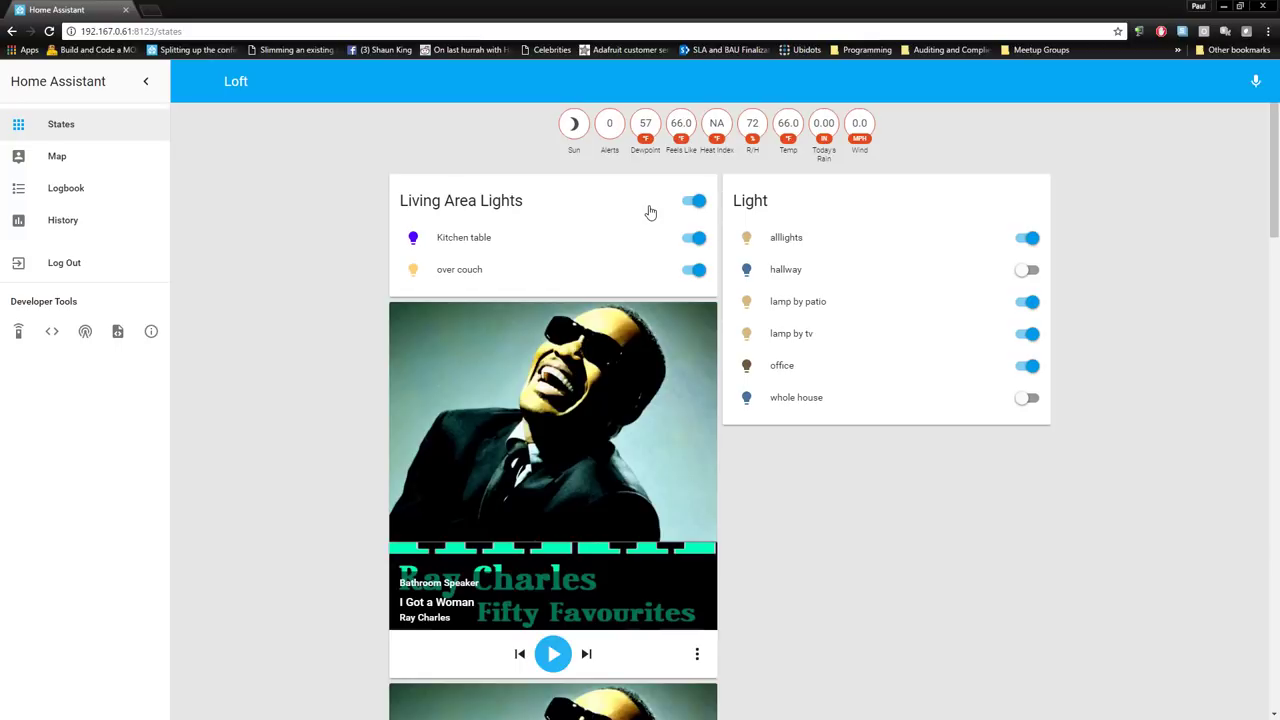
Toggle the Living Area Lights group off, on and off, switch off Kitchen table, and open its details
{"action": "left_click", "coordinate": [698, 201]}
{"action": "left_click", "coordinate": [697, 202]}
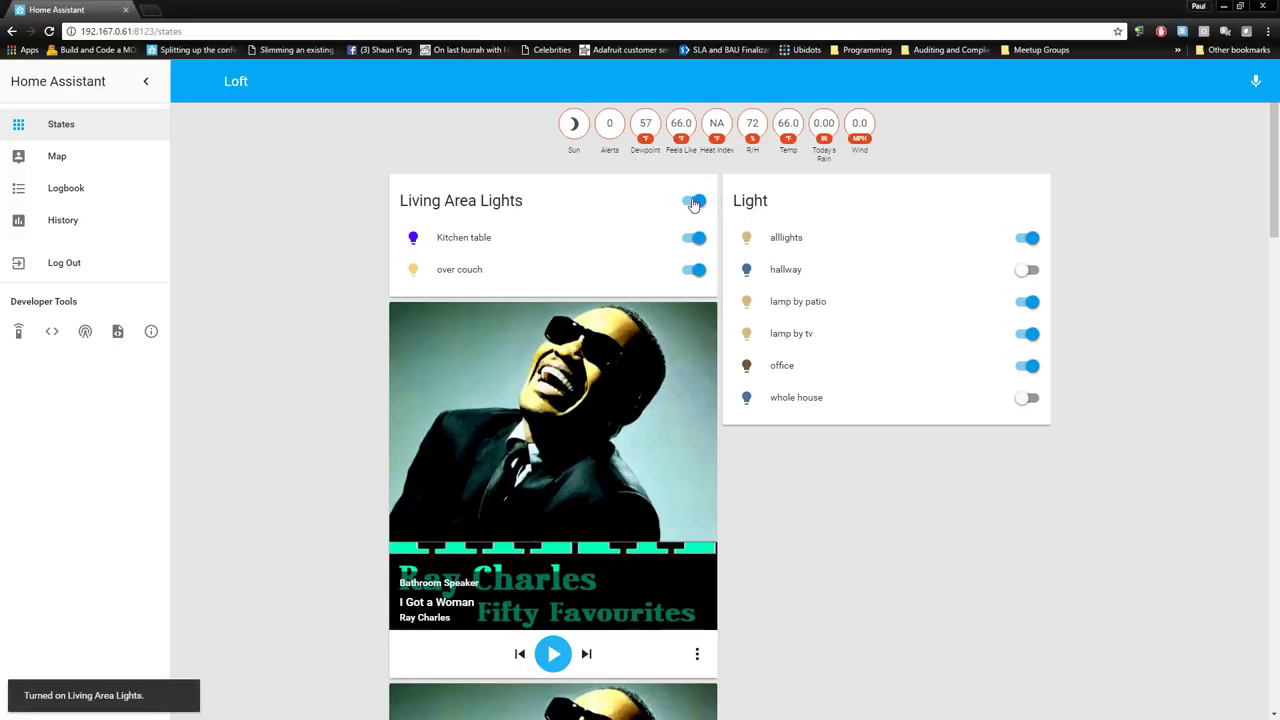
{"action": "left_click", "coordinate": [697, 202]}
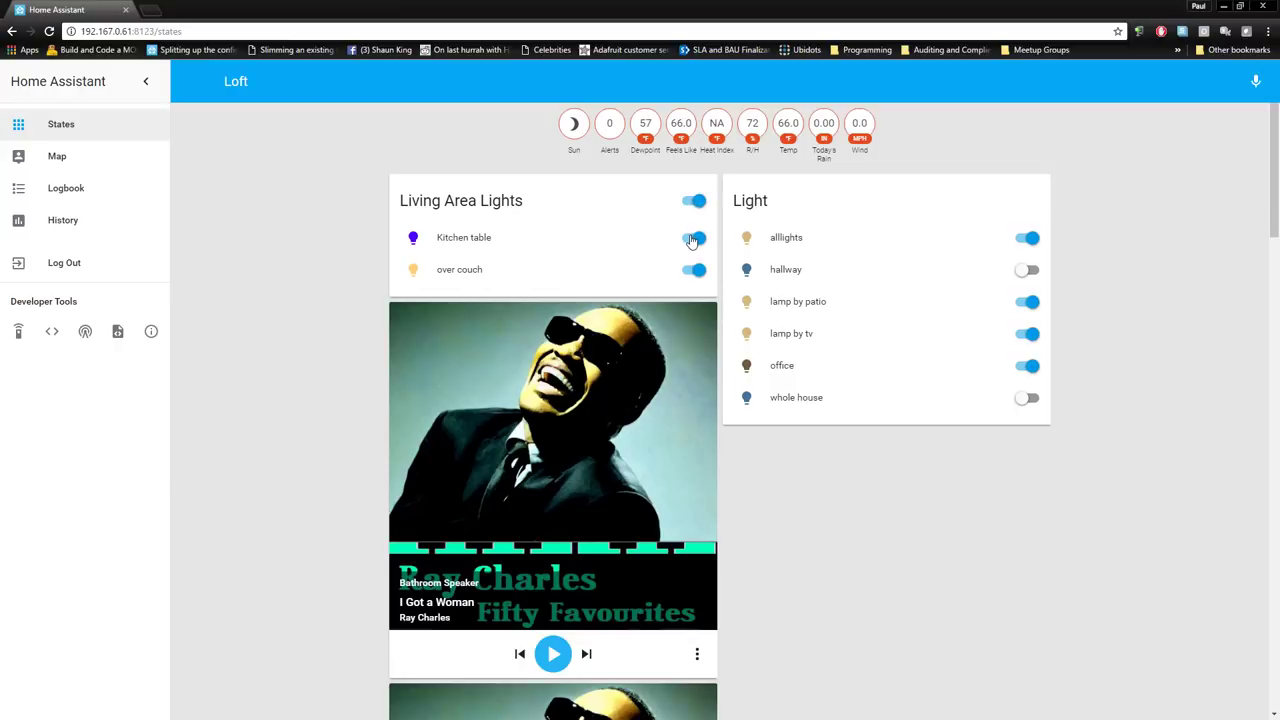
{"action": "left_click", "coordinate": [692, 240]}
{"action": "left_click", "coordinate": [413, 240]}
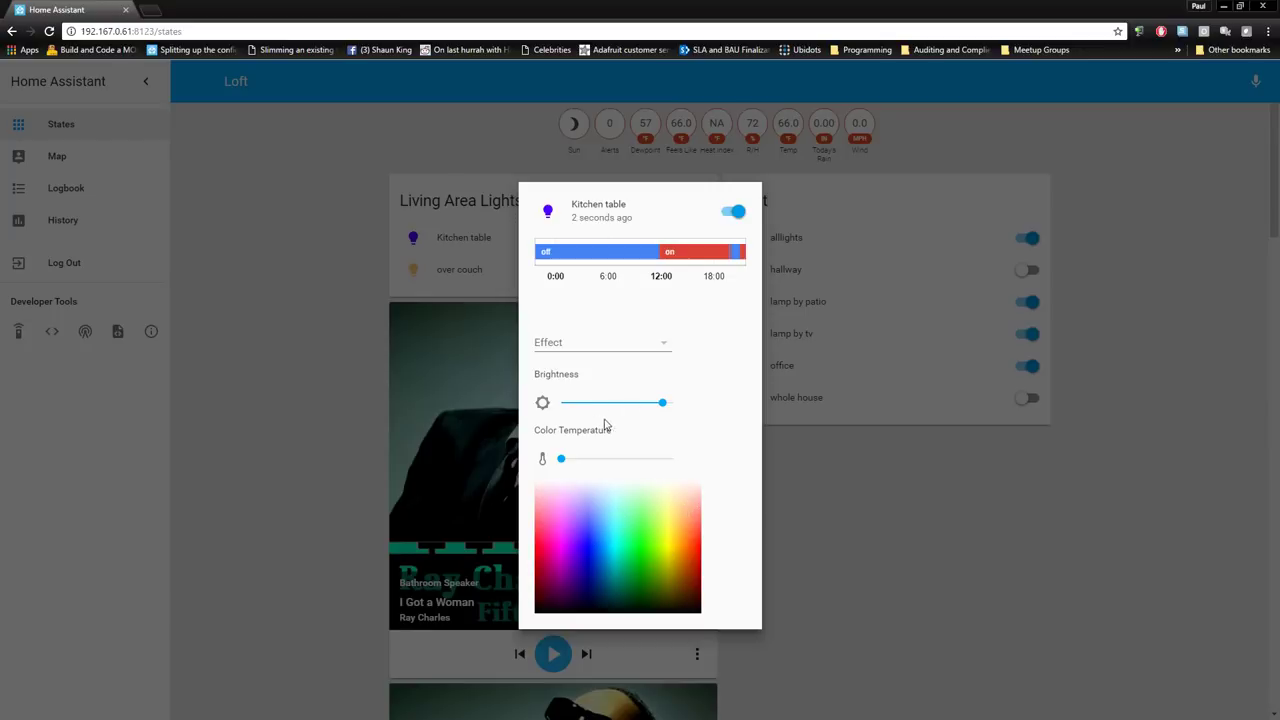
Dismiss the Kitchen table dialog and snap Notepad++ back maximized at the light groups
{"action": "left_click", "coordinate": [321, 332]}
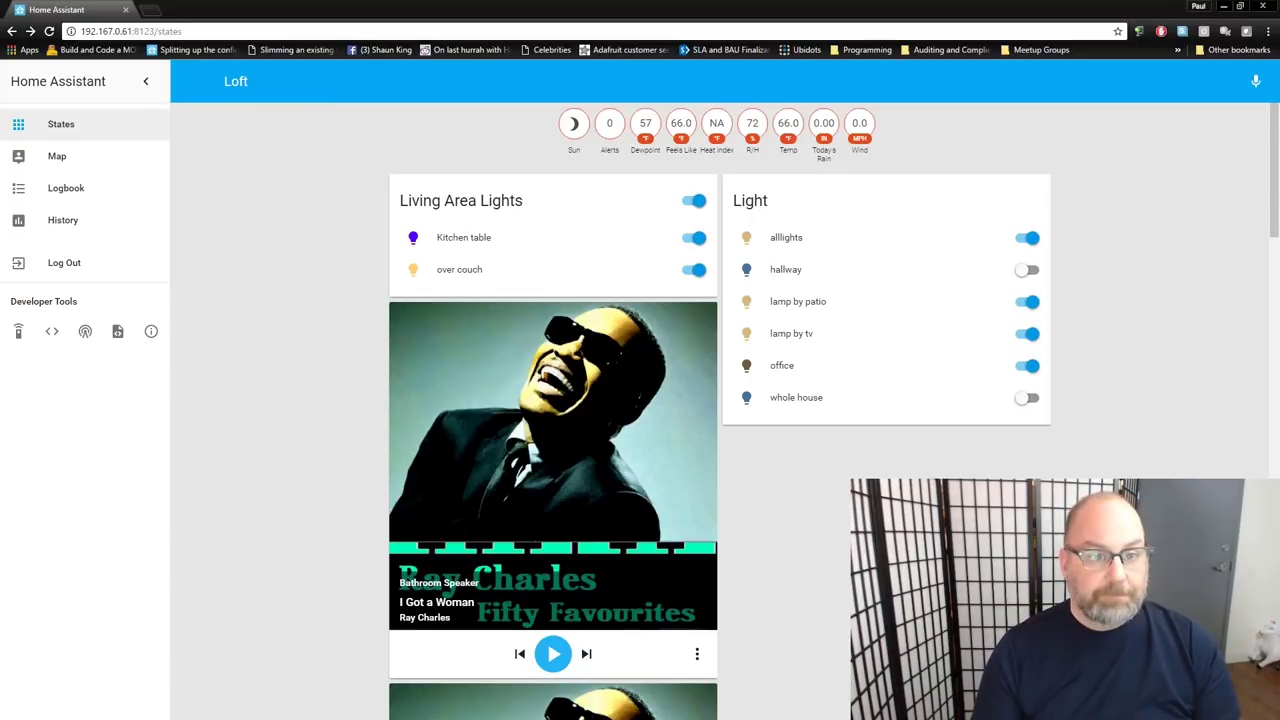
{"action": "left_click_drag", "start_coordinate": [0, 10], "coordinate": [478, 5]}
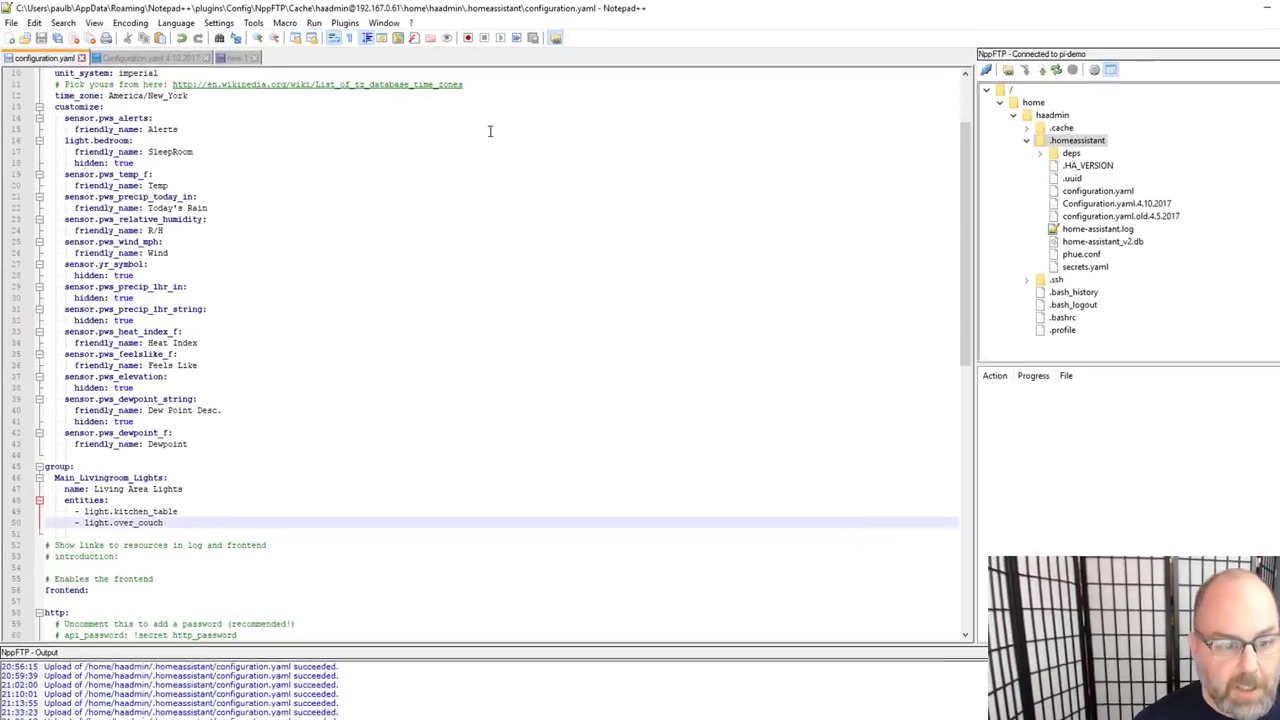
Paste a Main_Livingroom_View group (Living Room, view: yes, group.main_livingroom_lights) after light.over_couch
{"action": "key", "text": "Return"}
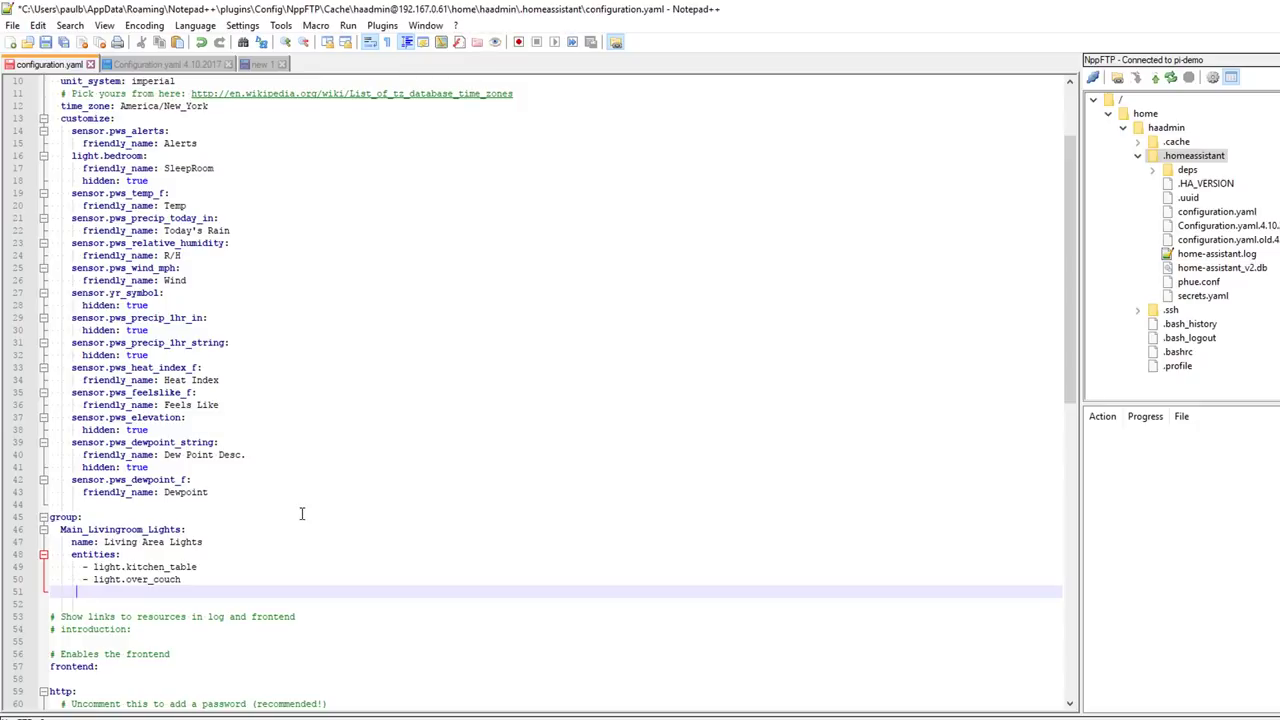
{"action": "key", "text": "BackSpace"}
{"action": "key", "text": "BackSpace"}
{"action": "type", "text": "Main_Livingroom_View:     name: Living Room     view: yes     entities:       - group.main_livingroom_lights"}
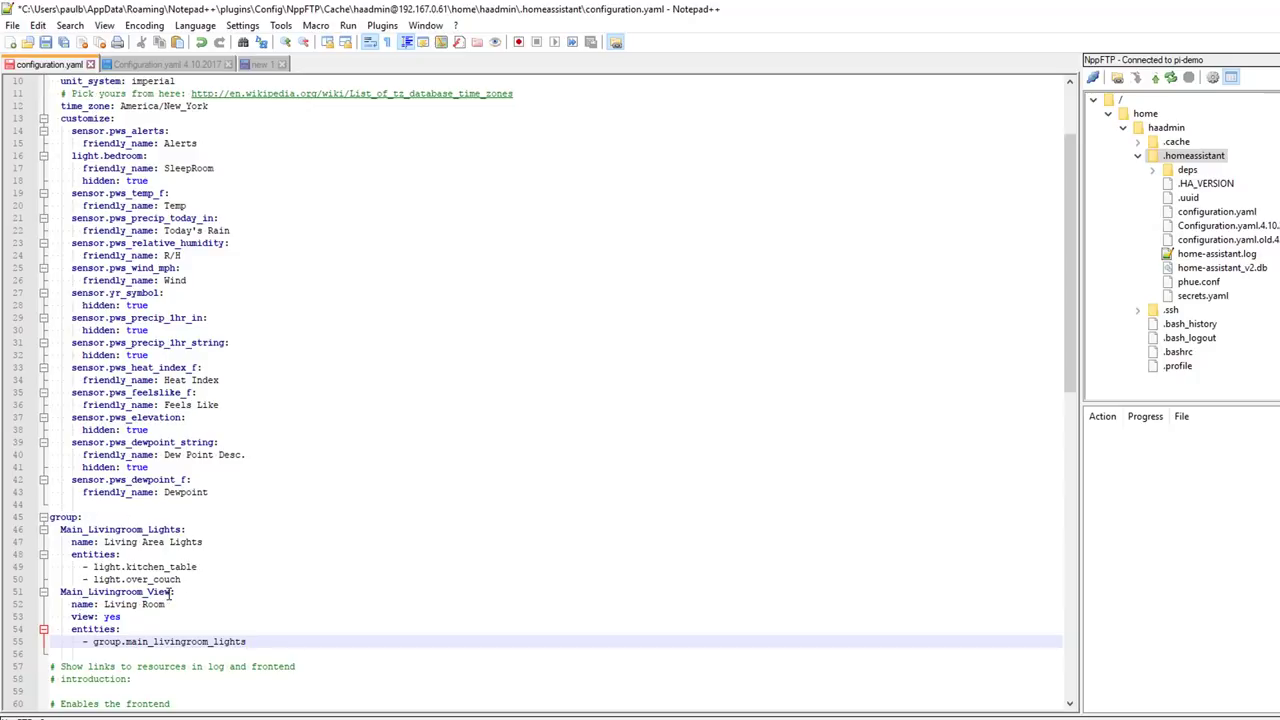
{"action": "left_click_drag", "start_coordinate": [173, 592], "coordinate": [61, 592]}
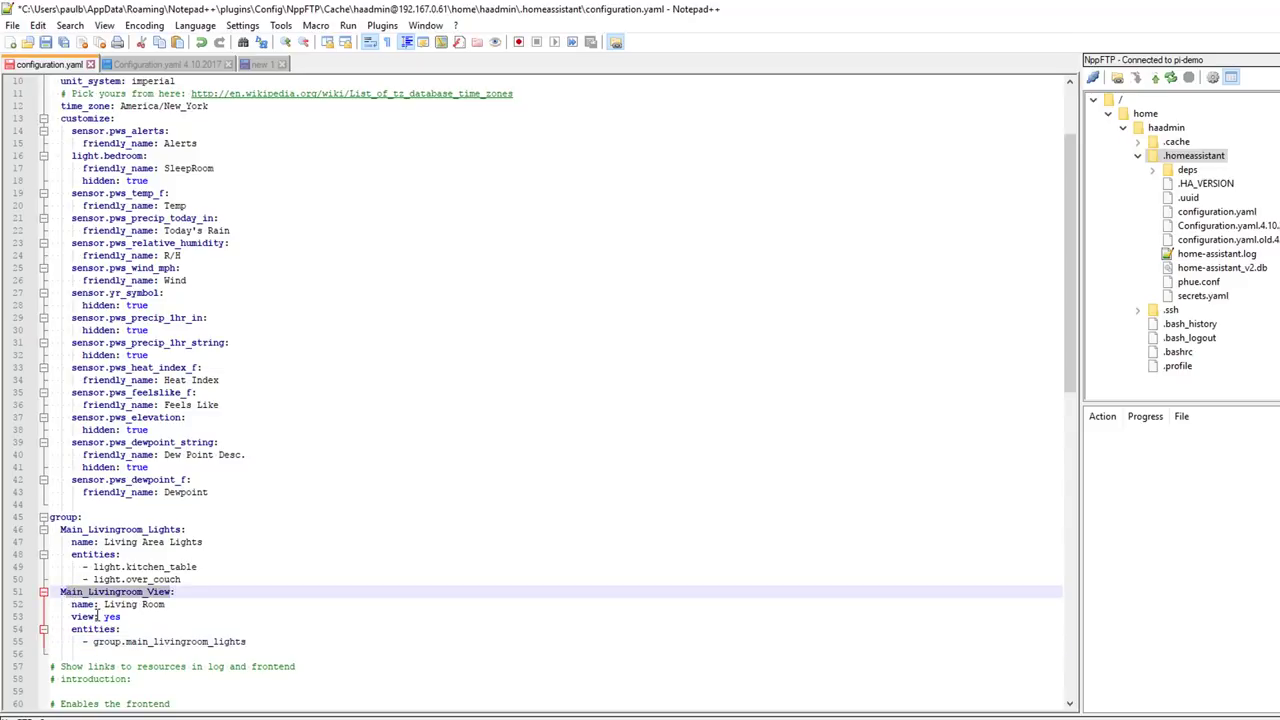
{"action": "left_click_drag", "start_coordinate": [170, 606], "coordinate": [70, 617]}
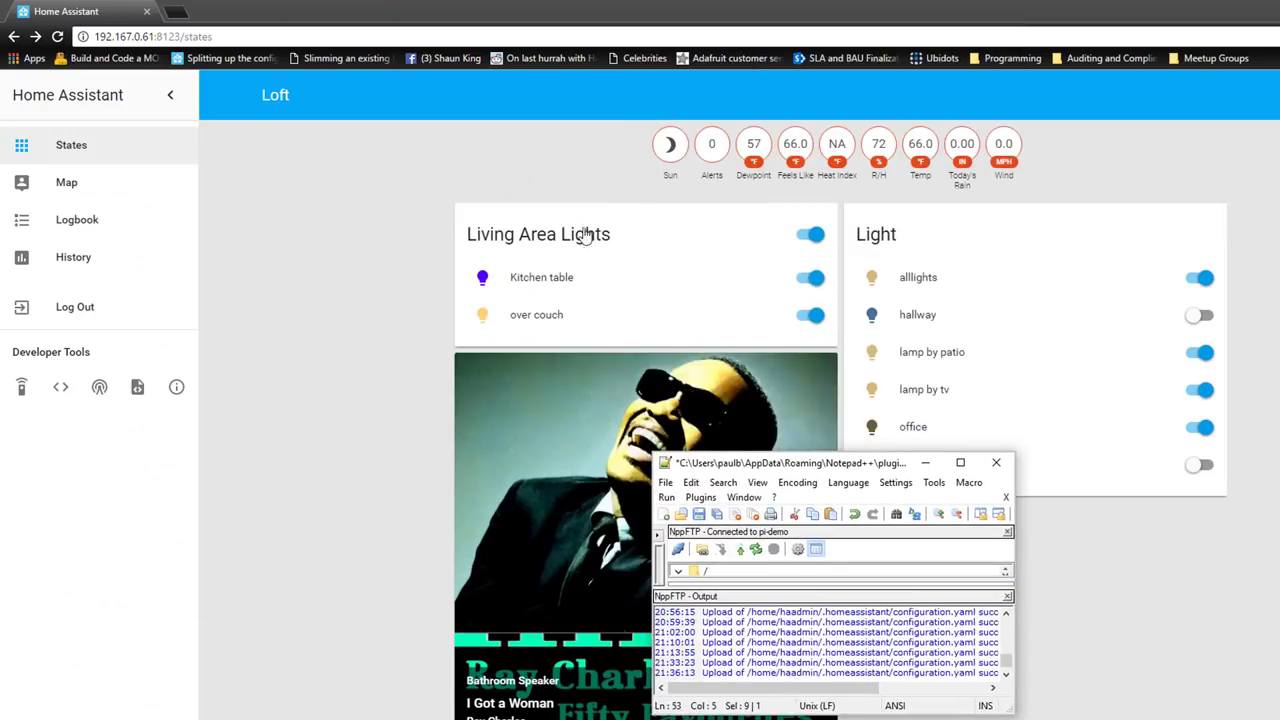
Maximize Notepad++ and look over Home Assistant's list of current entity states
{"action": "double_click", "coordinate": [782, 464]}
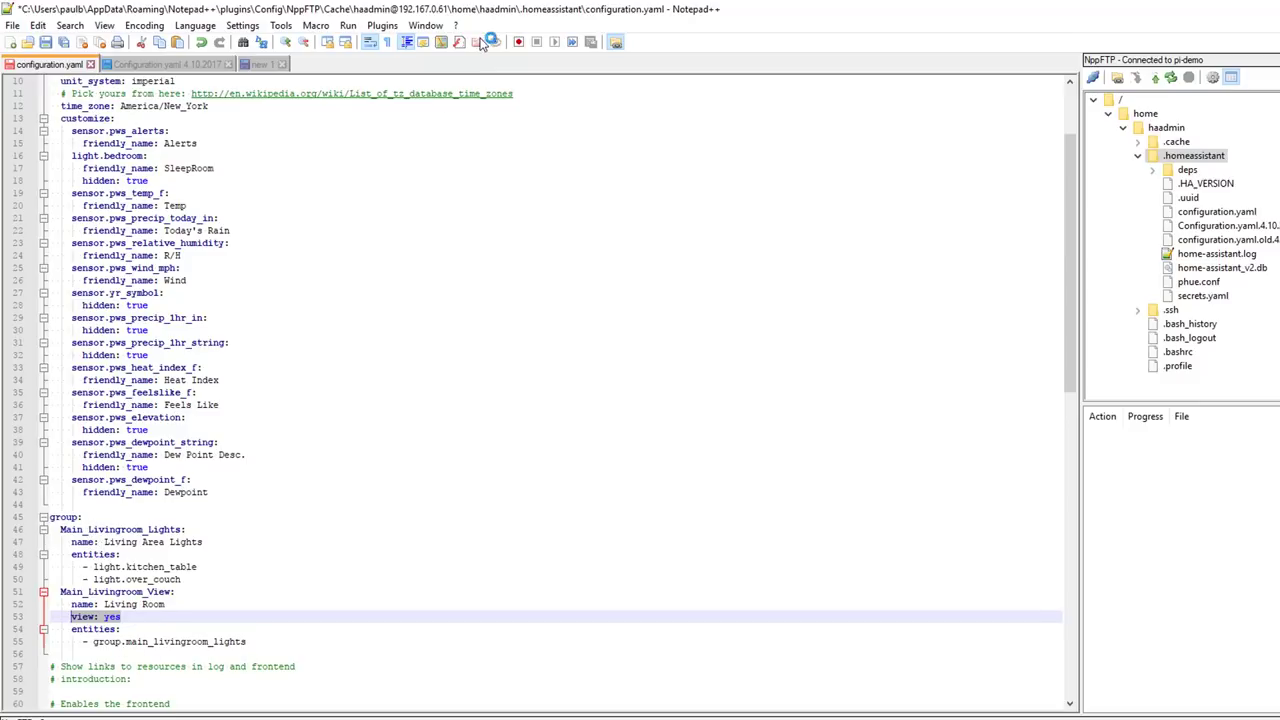
{"action": "key", "text": "alt+Tab"}
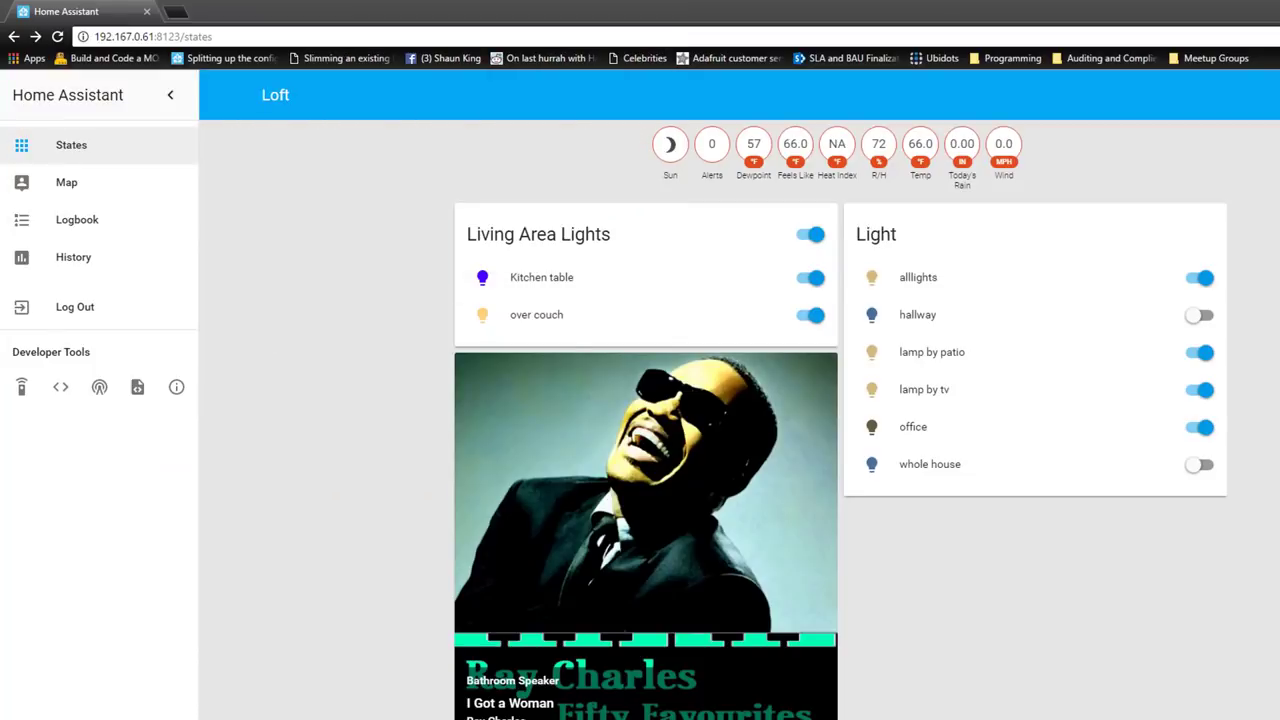
{"action": "left_click", "coordinate": [61, 388]}
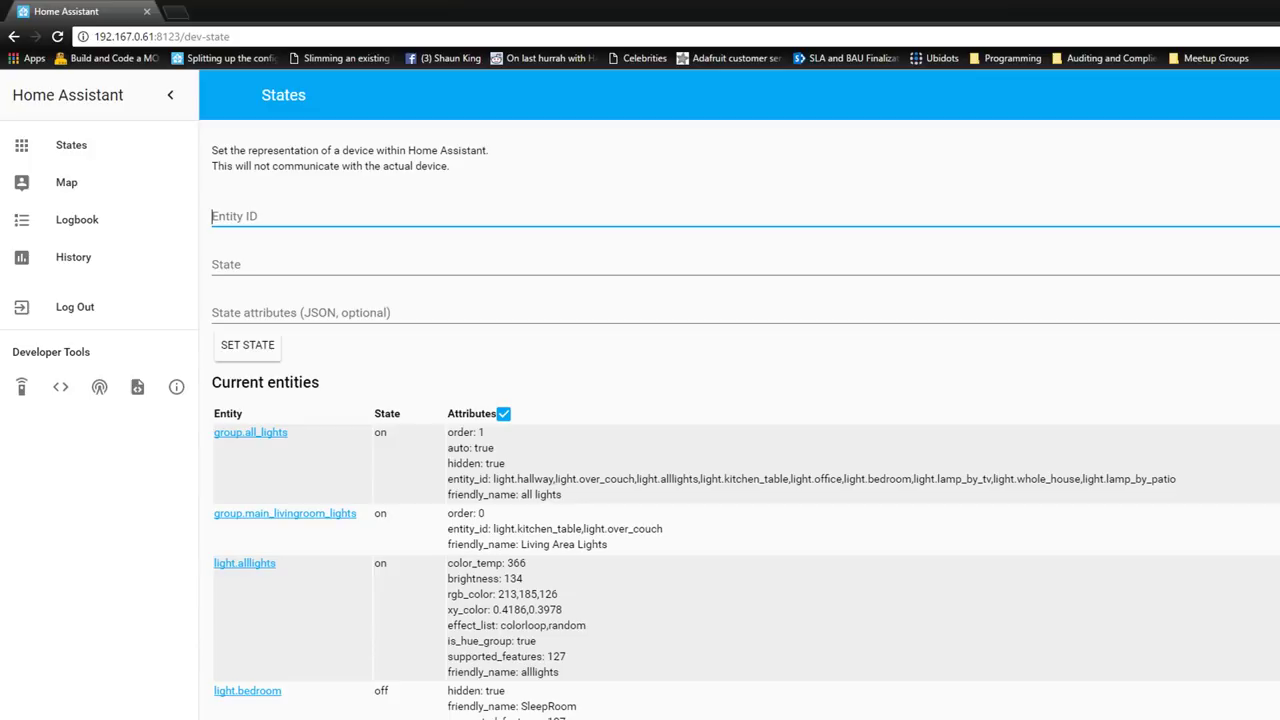
Save configuration.yaml so NppFTP uploads it to the server, then reposition PuTTY
{"action": "key", "text": "alt+Tab"}
{"action": "double_click", "coordinate": [690, 188]}
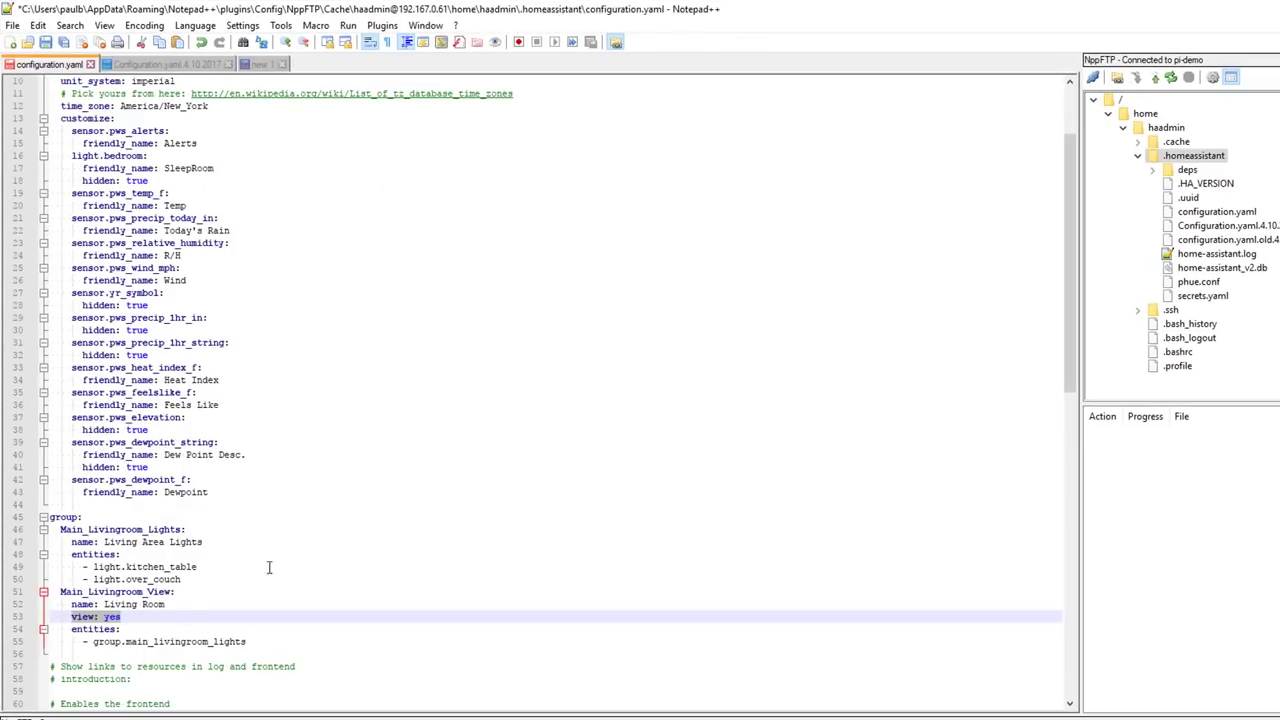
{"action": "key", "text": "ctrl+s"}
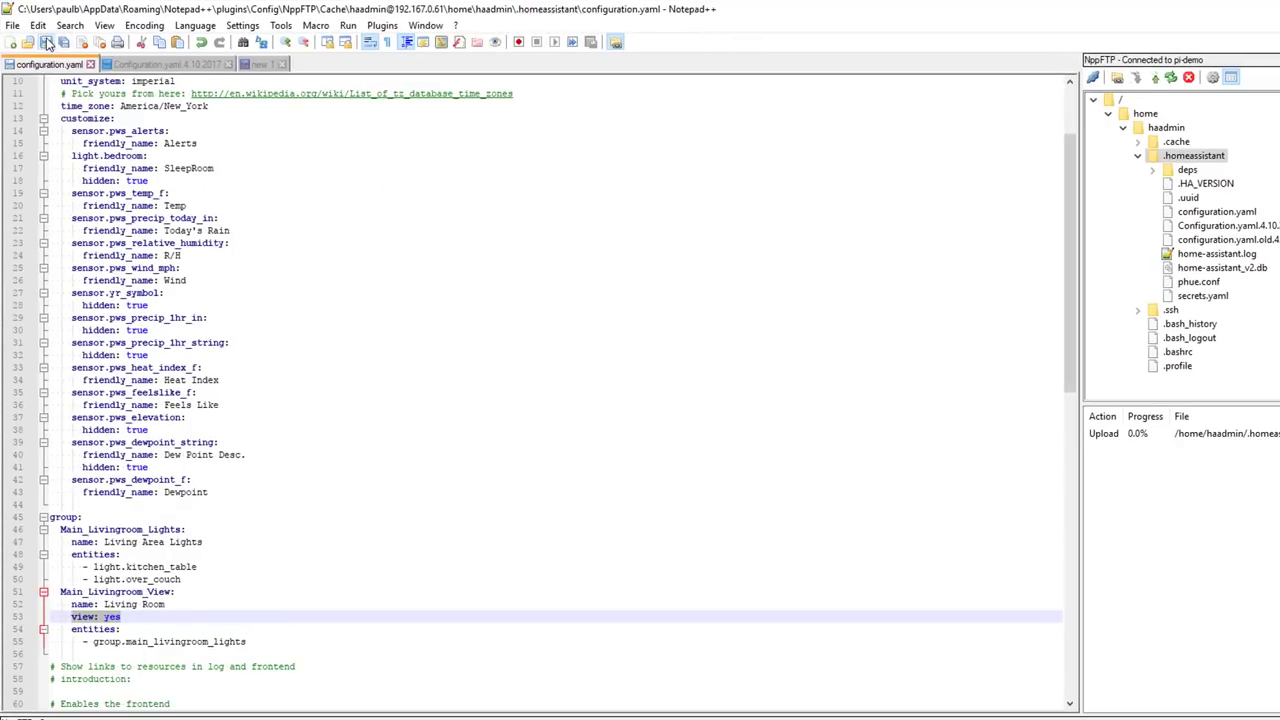
{"action": "key", "text": "alt+Tab"}
{"action": "left_click_drag", "start_coordinate": [827, 104], "coordinate": [1006, 122]}
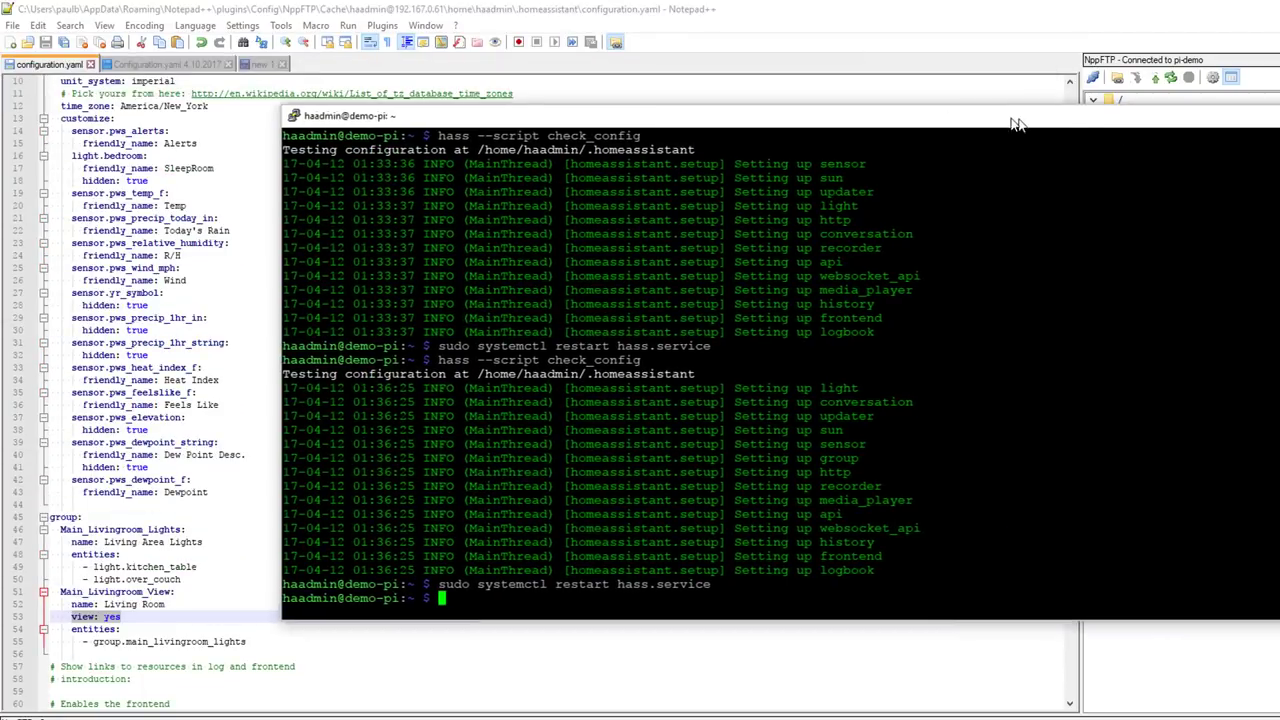
Rerun 'hass --script check_config' and 'sudo systemctl restart hass.service' from shell history
{"action": "key", "text": "Up"}
{"action": "key", "text": "Up"}
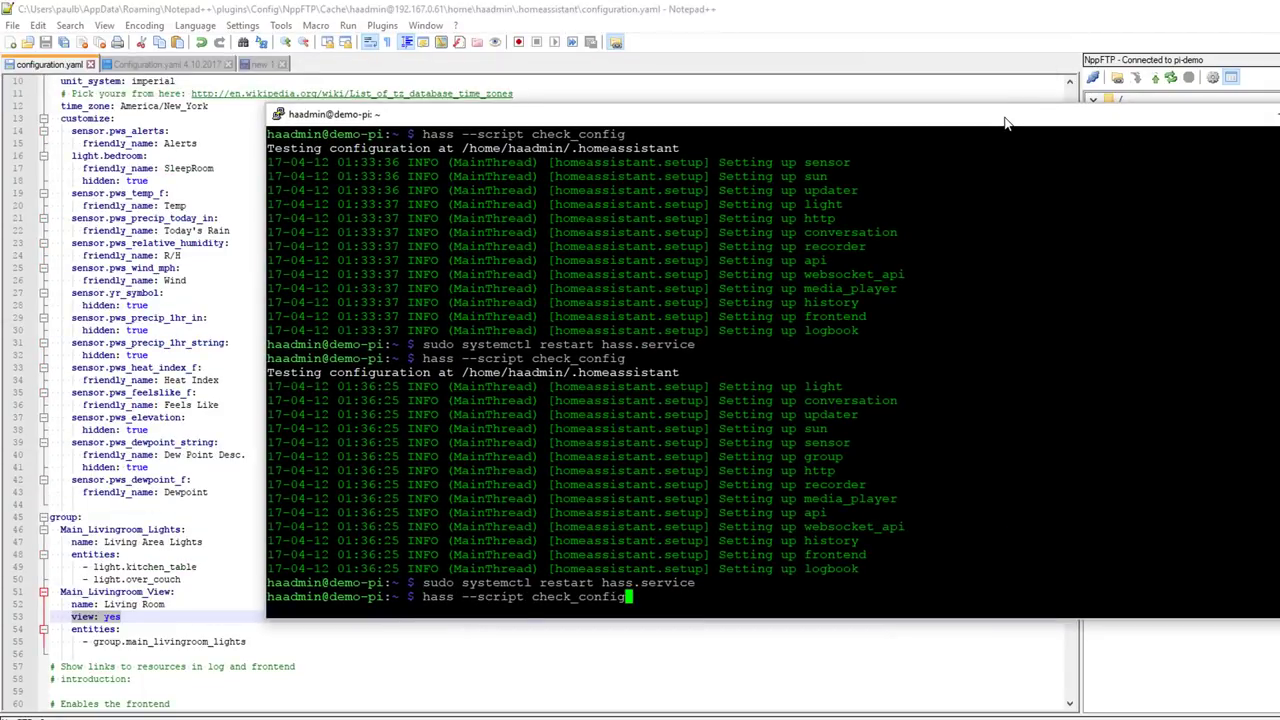
{"action": "key", "text": "Return"}
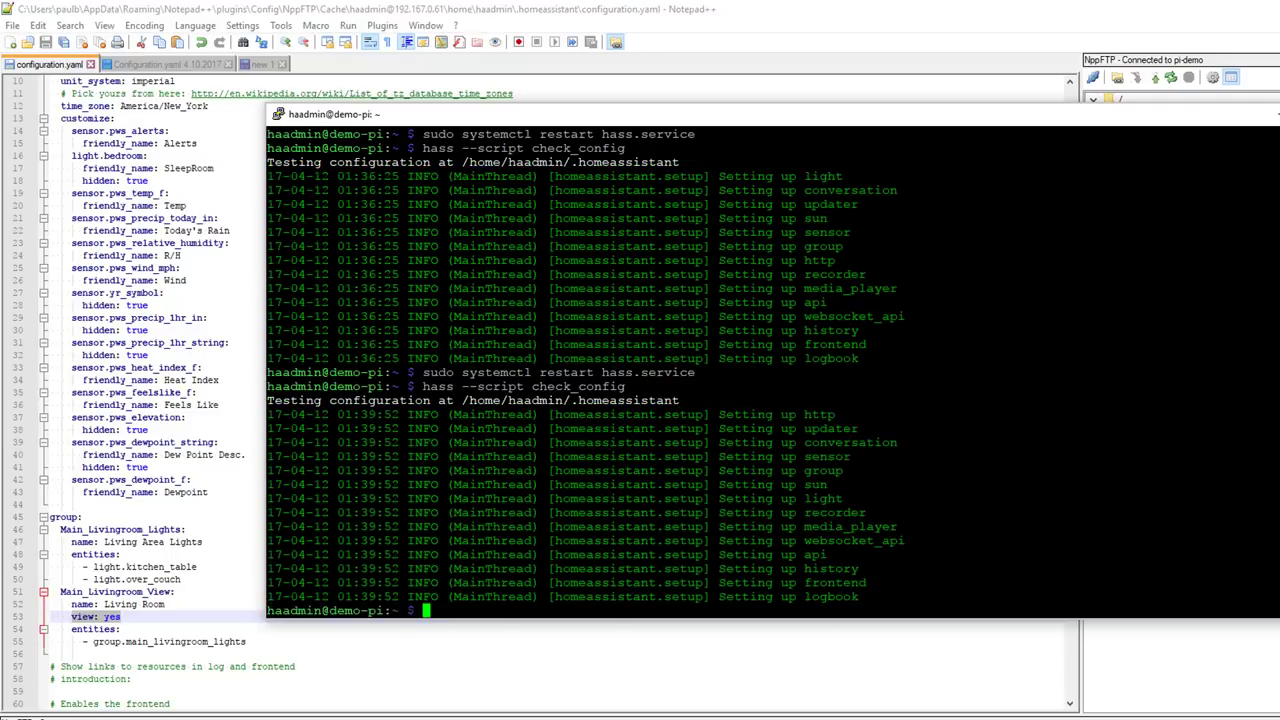
{"action": "key", "text": "Up"}
{"action": "key", "text": "Up"}
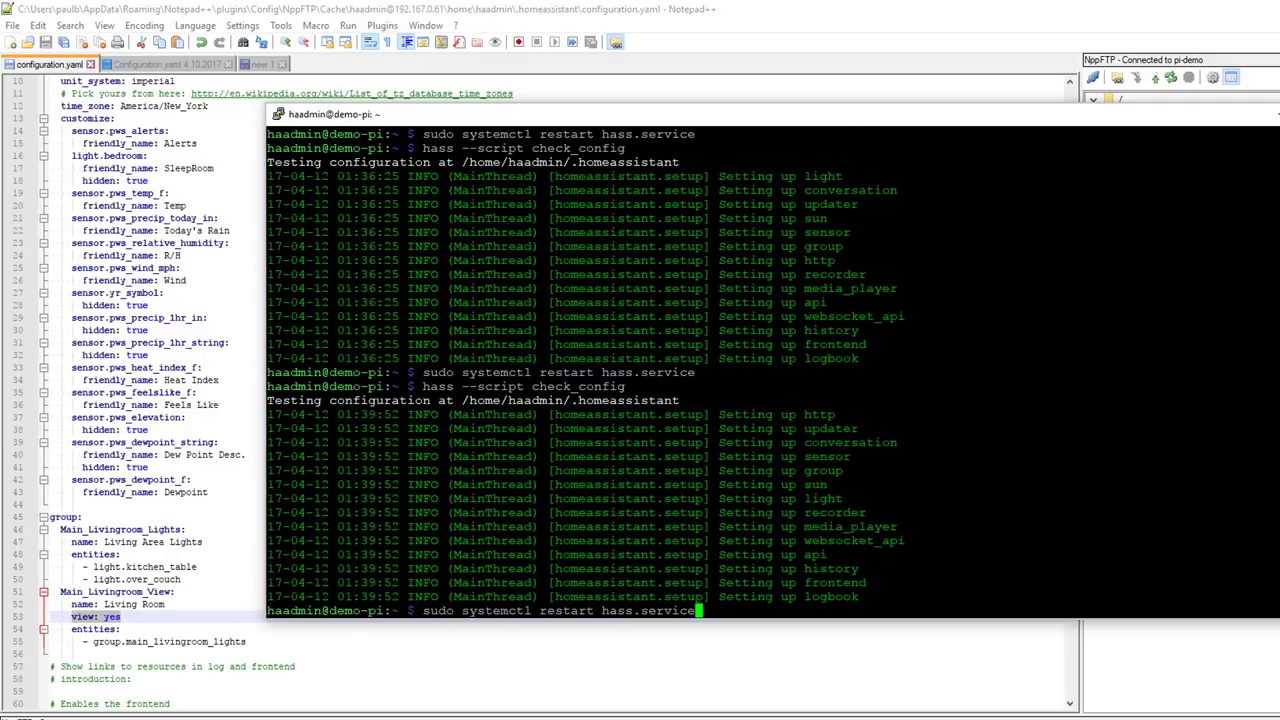
{"action": "key", "text": "Return"}
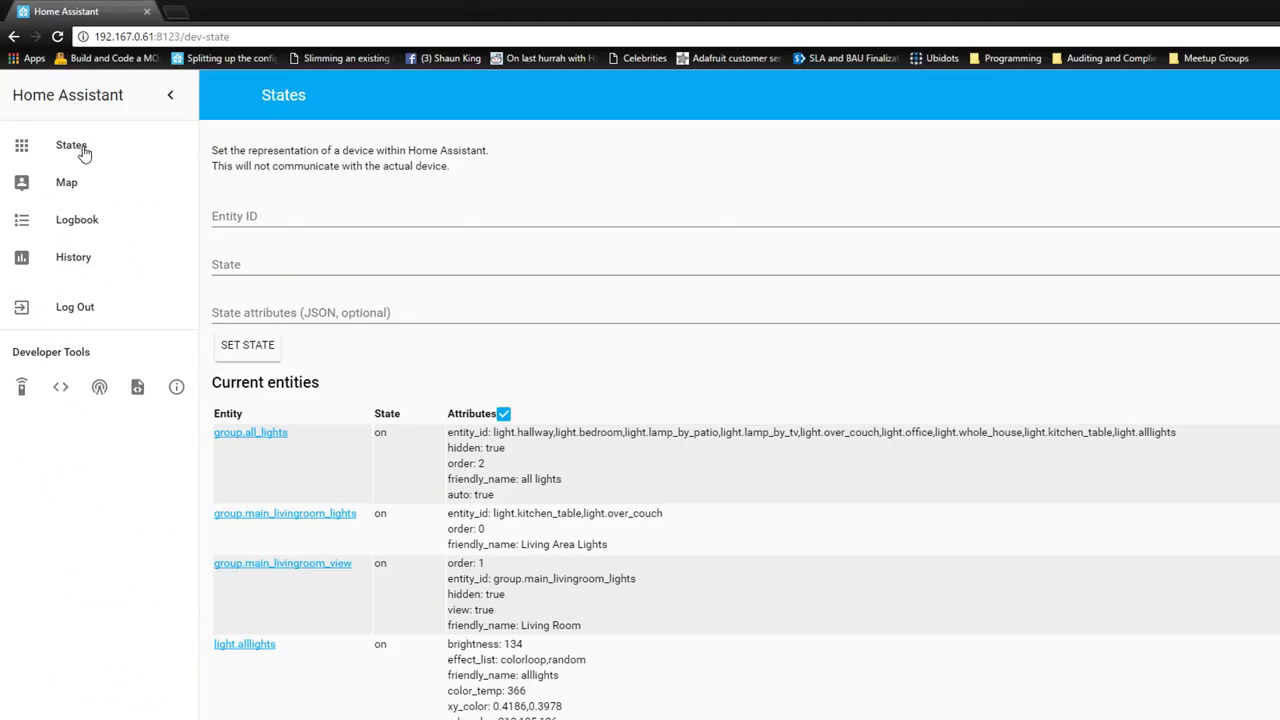
Check the new Living Room tab in States, go back to Loft, and return to Notepad++
{"action": "left_click", "coordinate": [83, 151]}
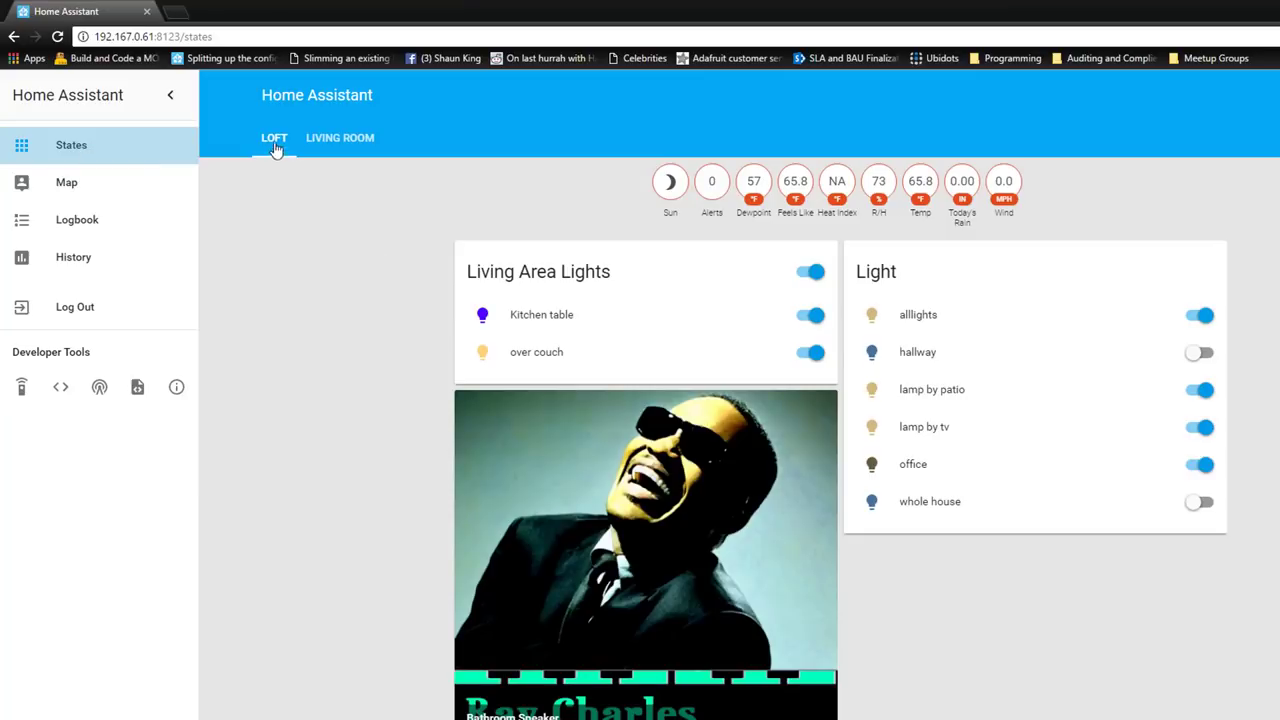
{"action": "left_click", "coordinate": [328, 143]}
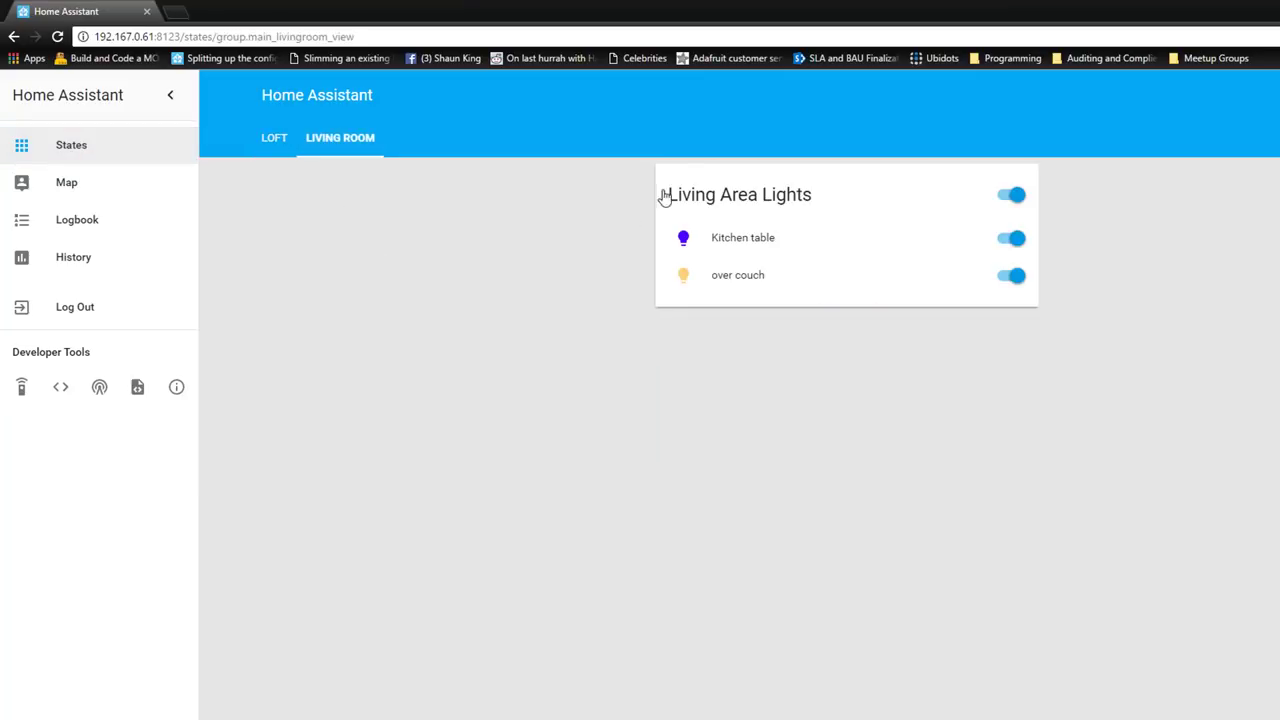
{"action": "left_click", "coordinate": [268, 140]}
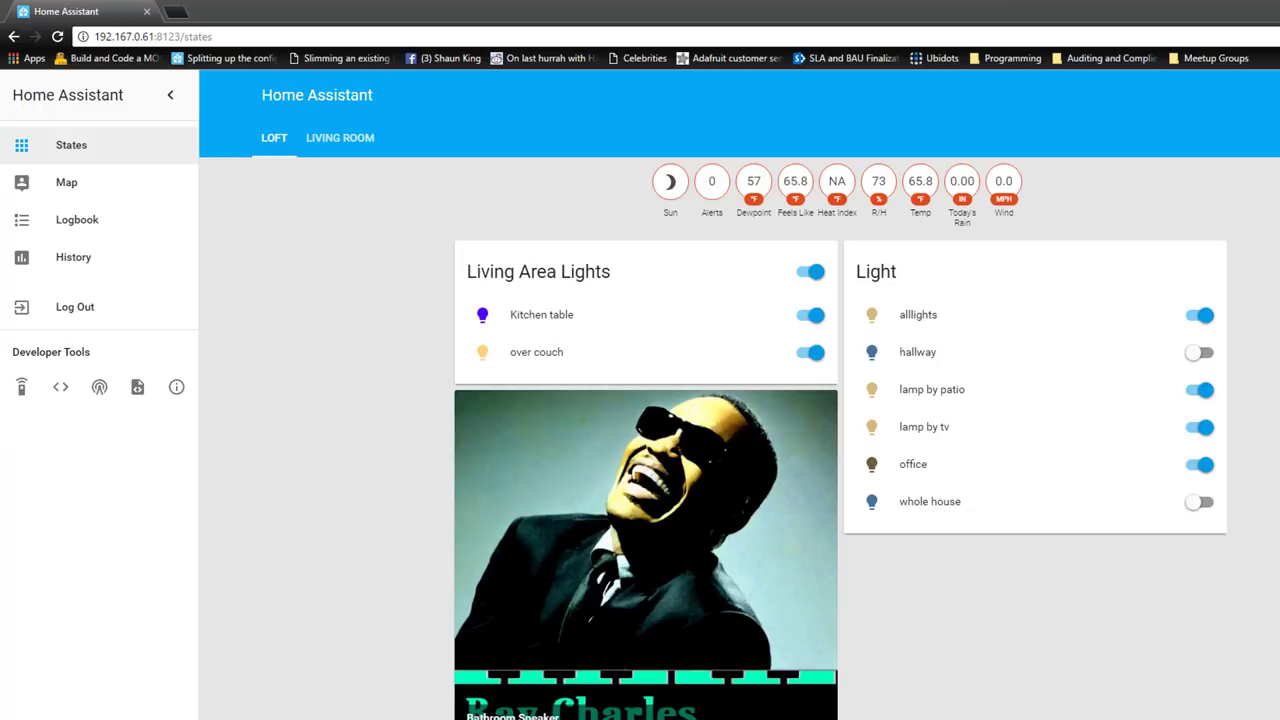
{"action": "key", "text": "alt+Tab"}
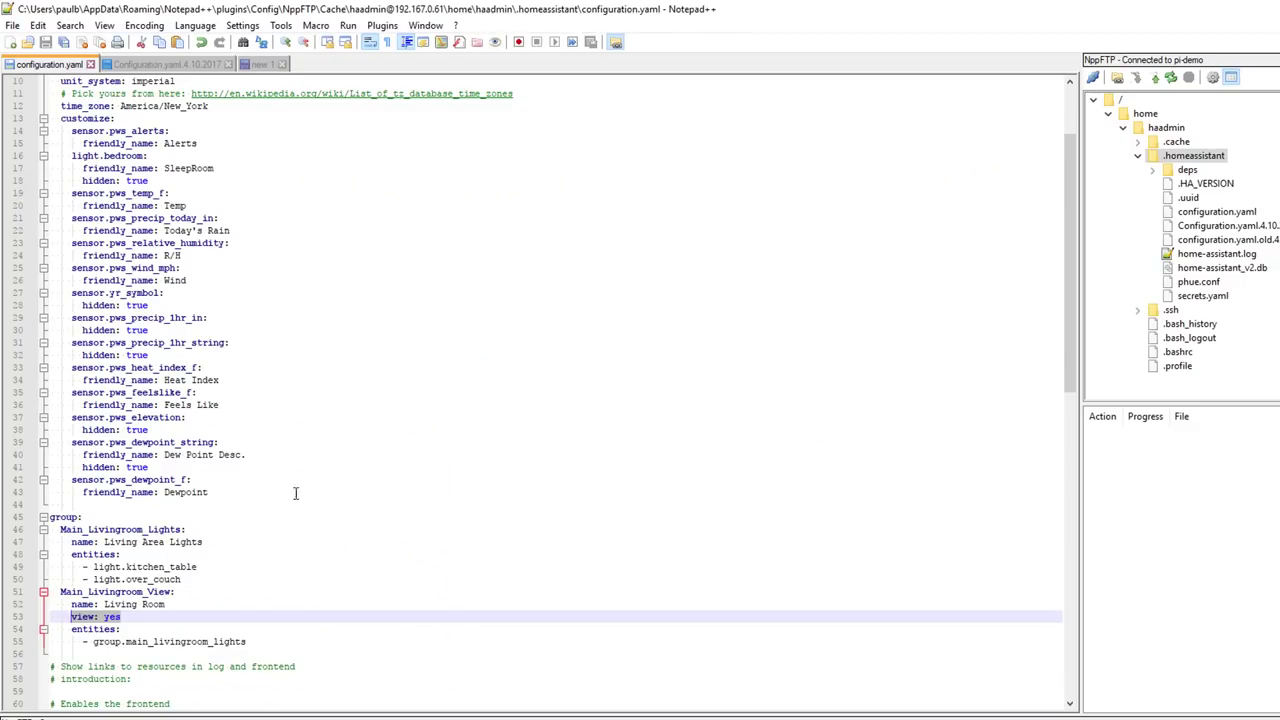
Start a Main_Weather group after the Living Room group with name: Weather
{"action": "left_click", "coordinate": [269, 641]}
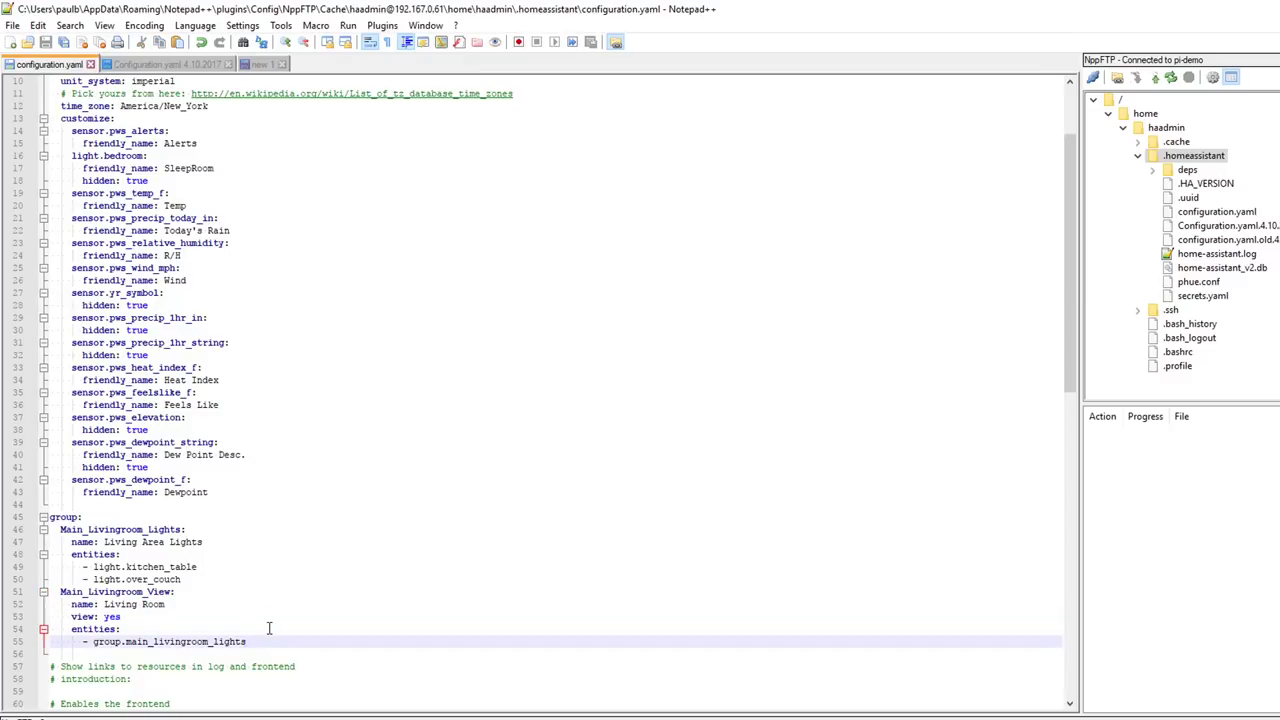
{"action": "key", "text": "Return"}
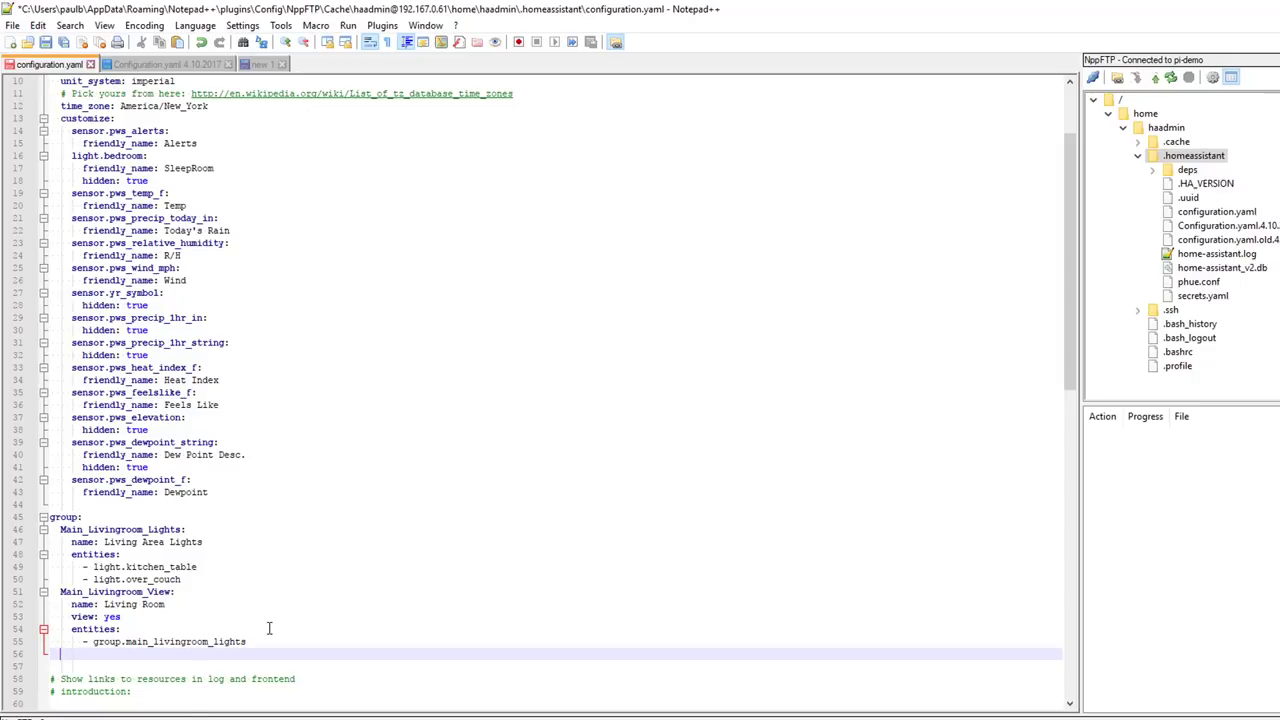
{"action": "type", "text": "Main_Wea"}
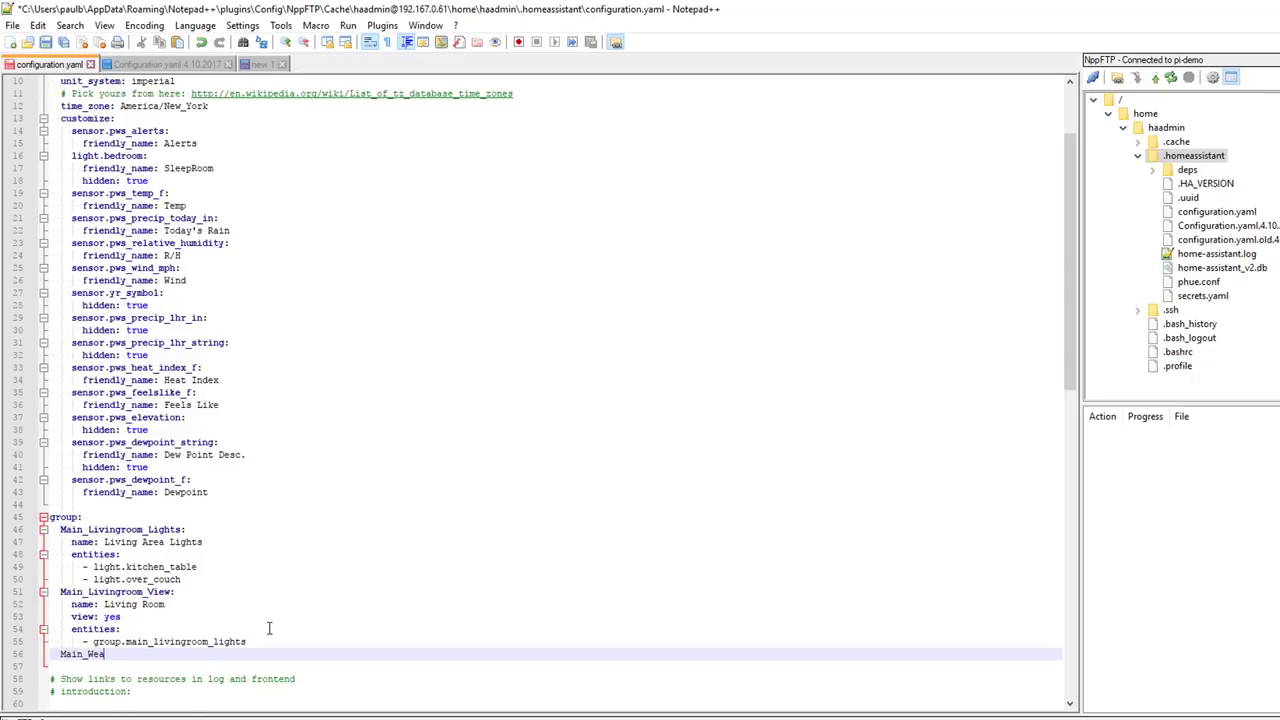
{"action": "type", "text": "ther:"}
{"action": "key", "text": "Return"}
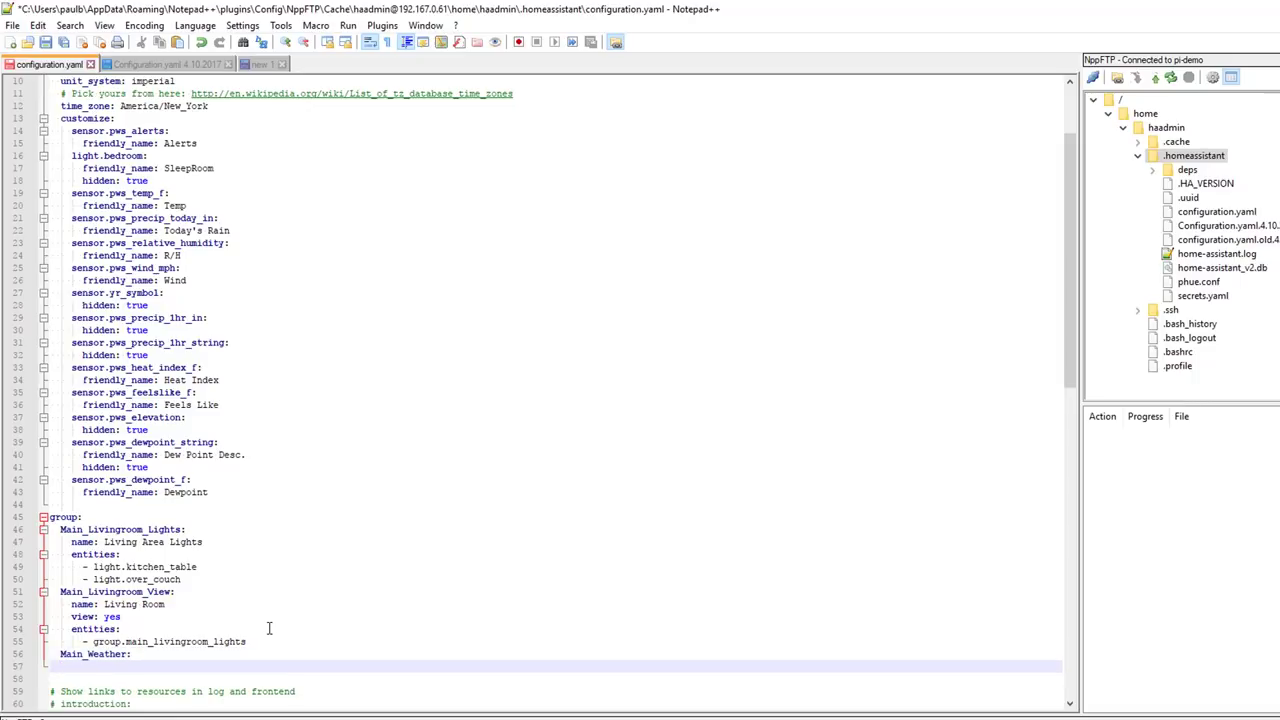
{"action": "type", "text": "m"}
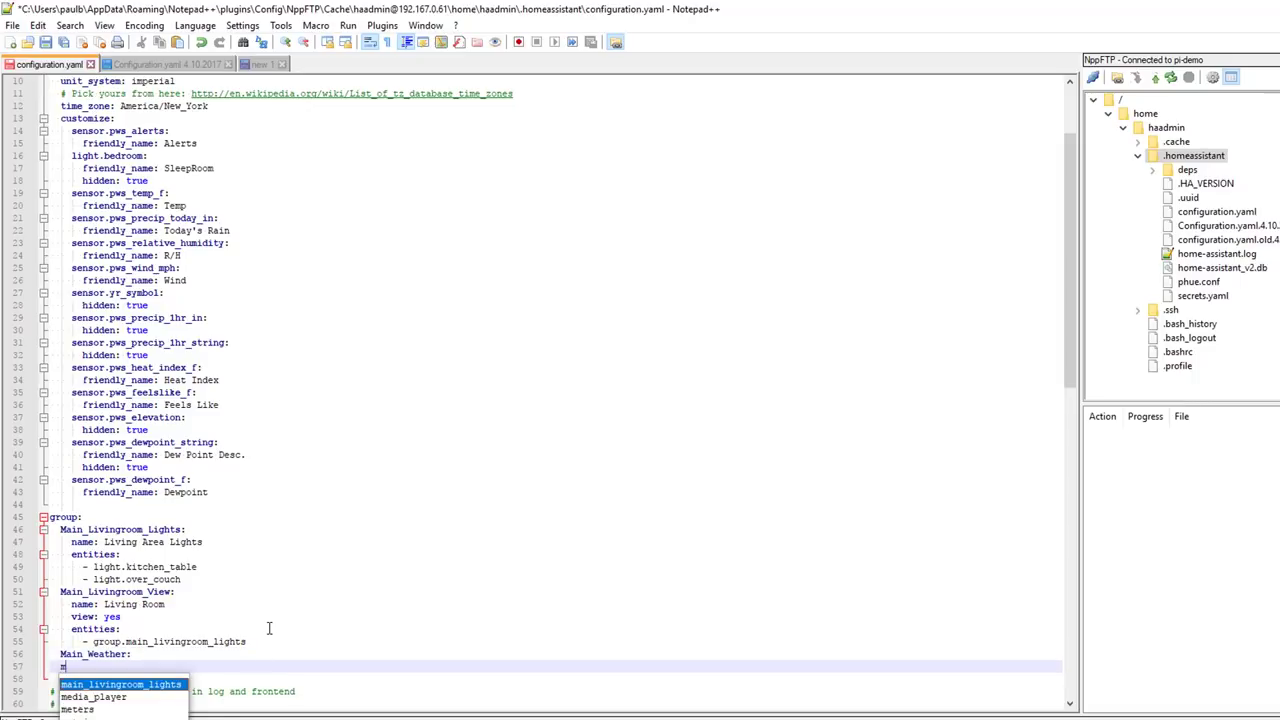
{"action": "key", "text": "BackSpace"}
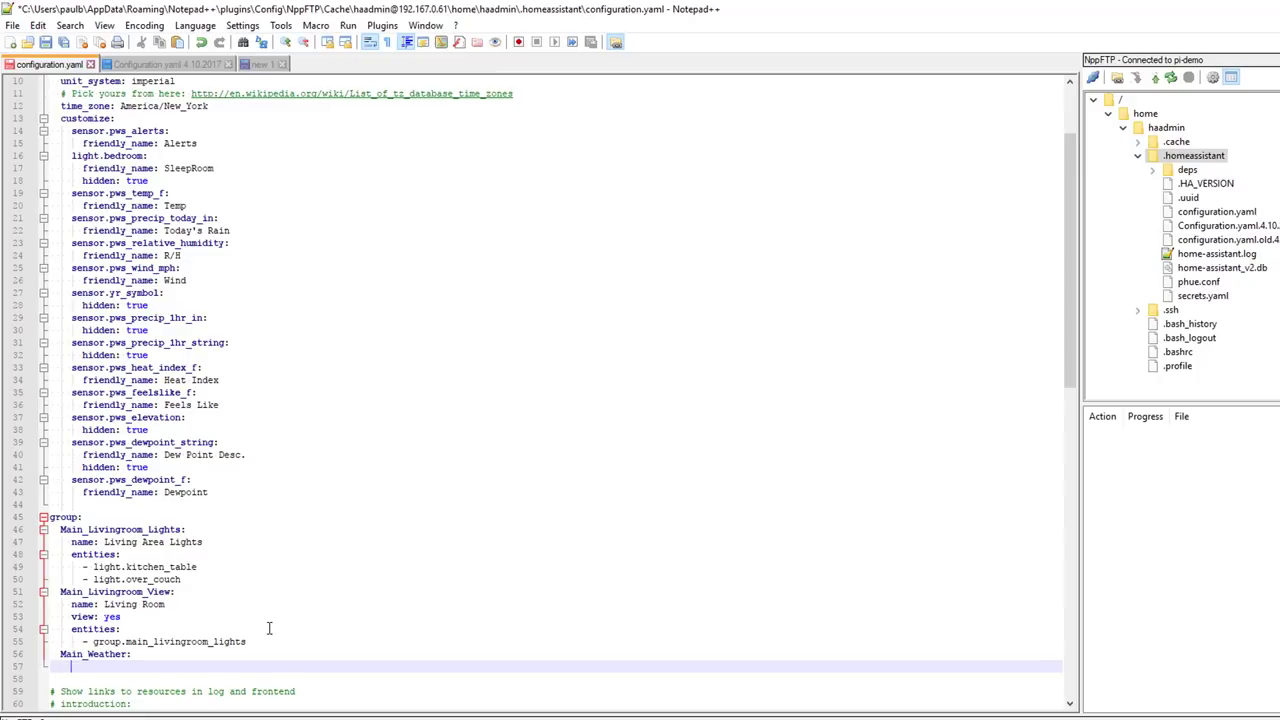
{"action": "type", "text": "name:"}
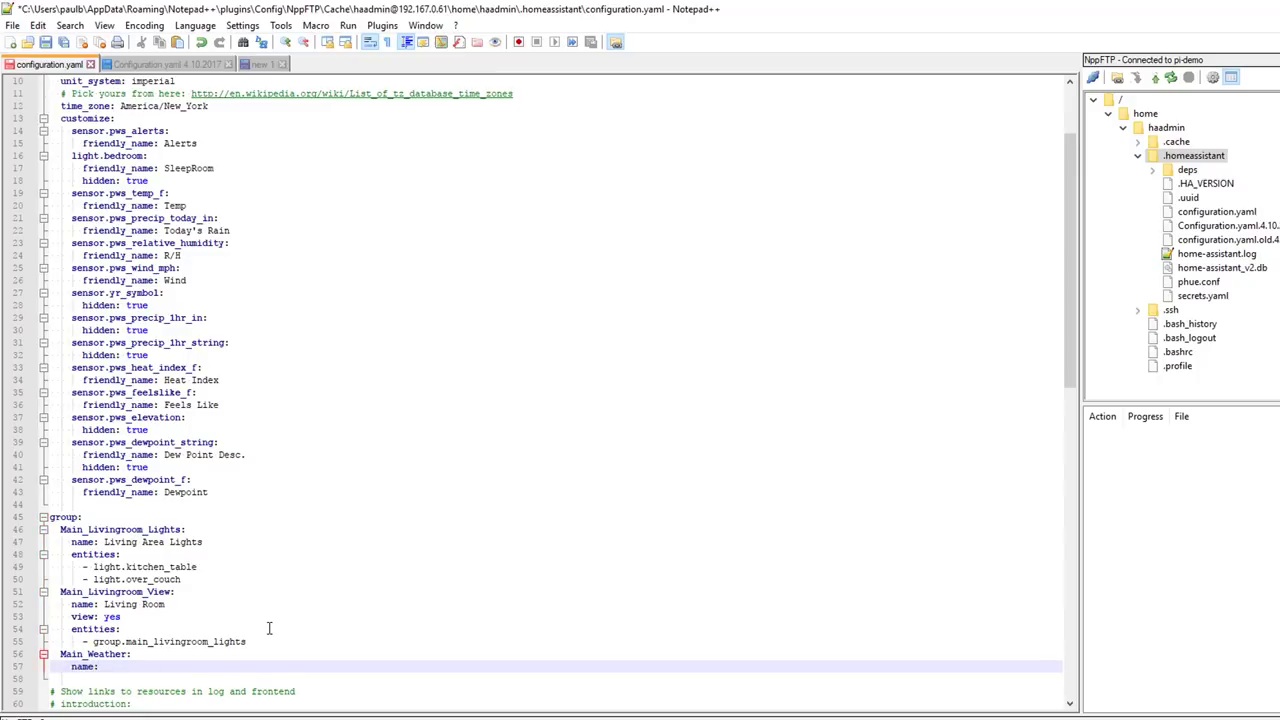
{"action": "type", "text": " Weather"}
Add view: yes and an empty entities: key, then select the customized sensor entries
{"action": "key", "text": "Return"}
{"action": "key", "text": "Return"}
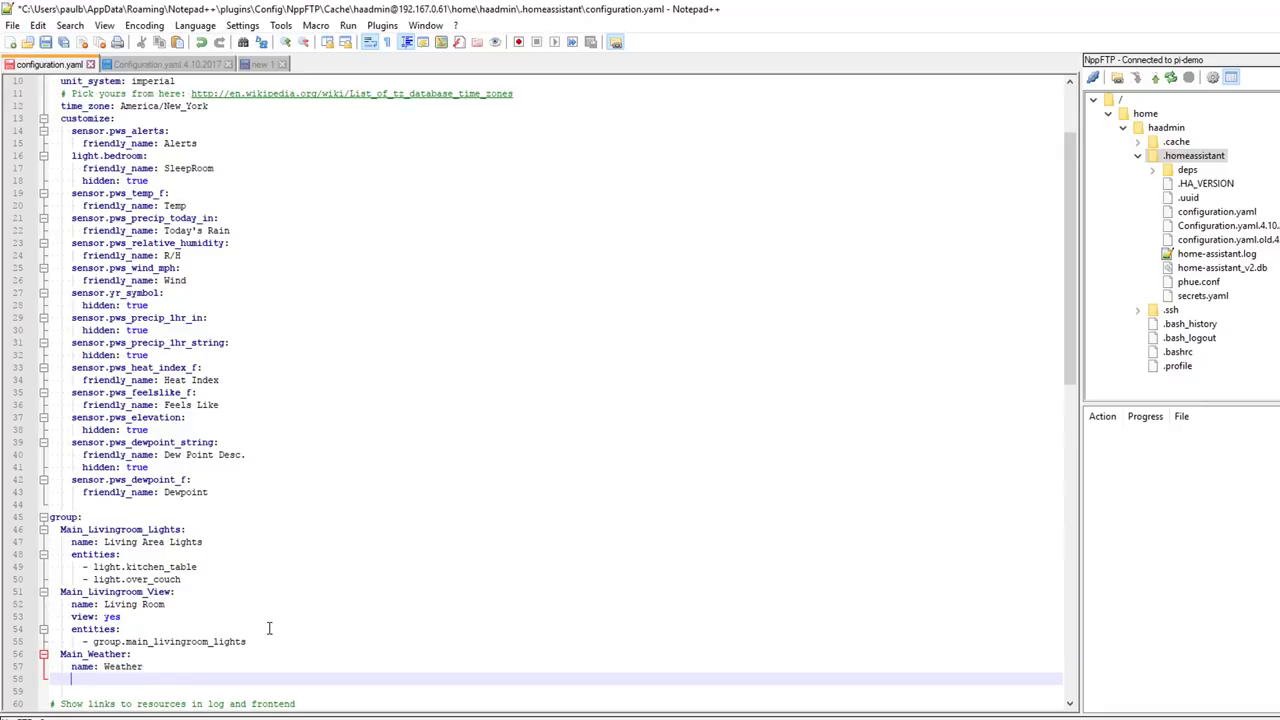
{"action": "type", "text": "view: yes"}
{"action": "key", "text": "Return"}
{"action": "type", "text": "entities"}
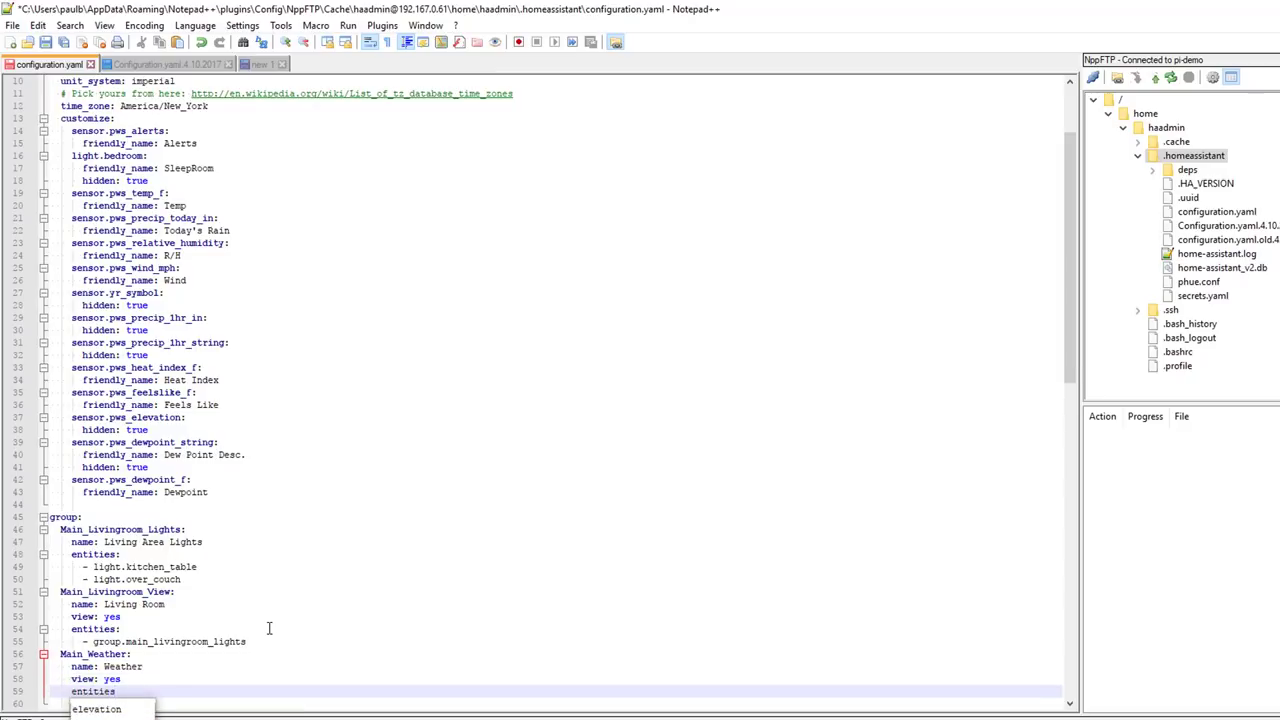
{"action": "type", "text": ":"}
{"action": "key", "text": "Return"}
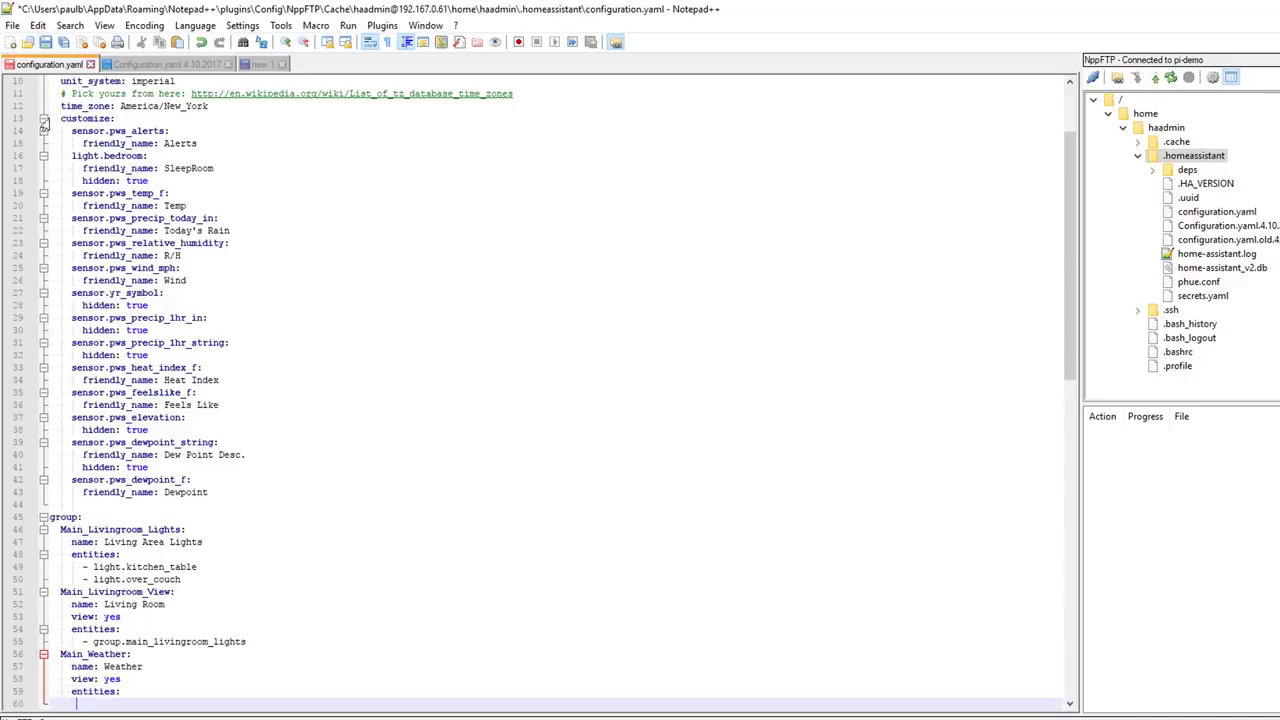
{"action": "left_click_drag", "start_coordinate": [70, 131], "coordinate": [251, 497]}
{"action": "key", "text": "ctrl+c"}
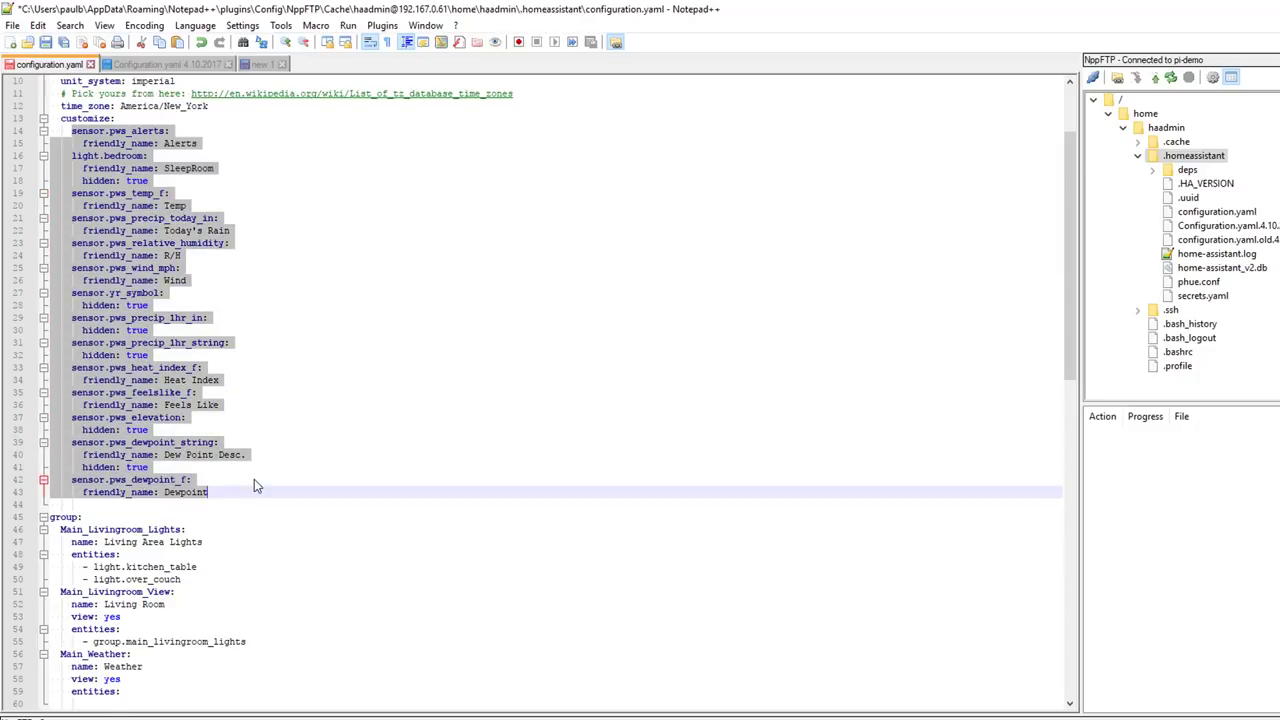
Paste the copied pws sensor entries under the Weather group's entities: line as a list
{"action": "scroll", "coordinate": [254, 481], "scroll_direction": "down", "scroll_amount": 3}
{"action": "left_click", "coordinate": [129, 579]}
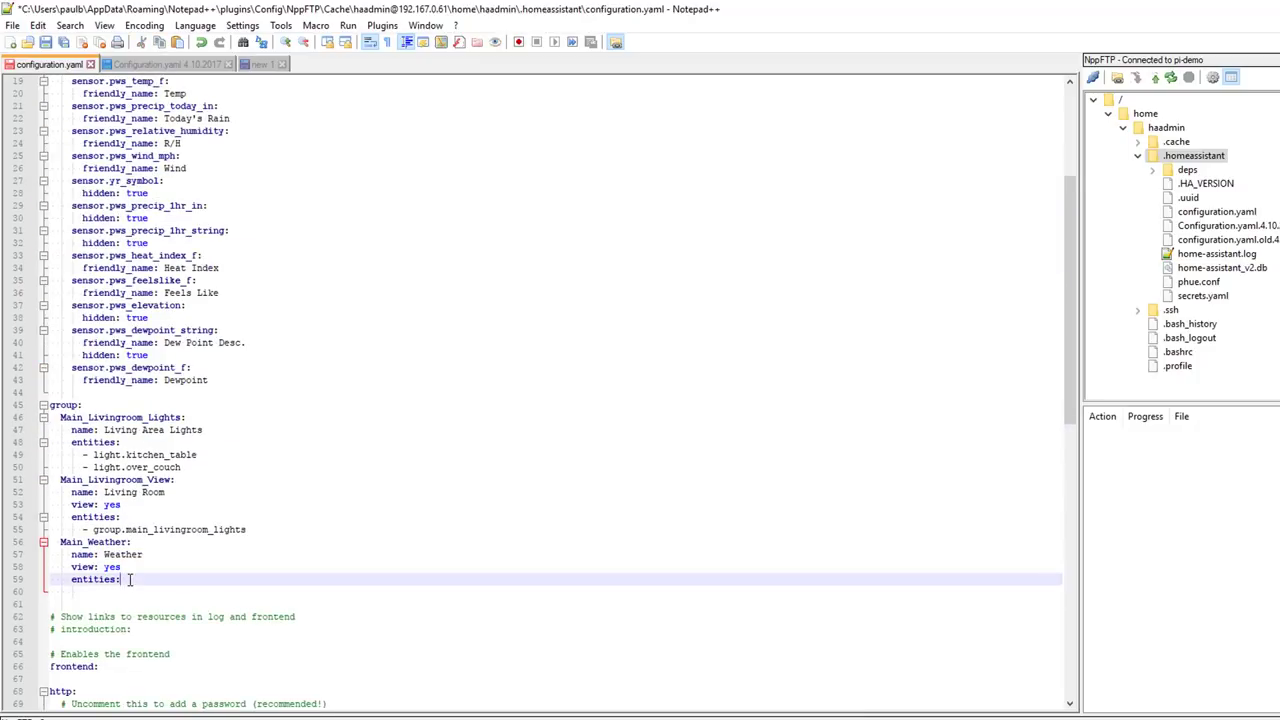
{"action": "key", "text": "Return"}
{"action": "key", "text": "ctrl+v"}
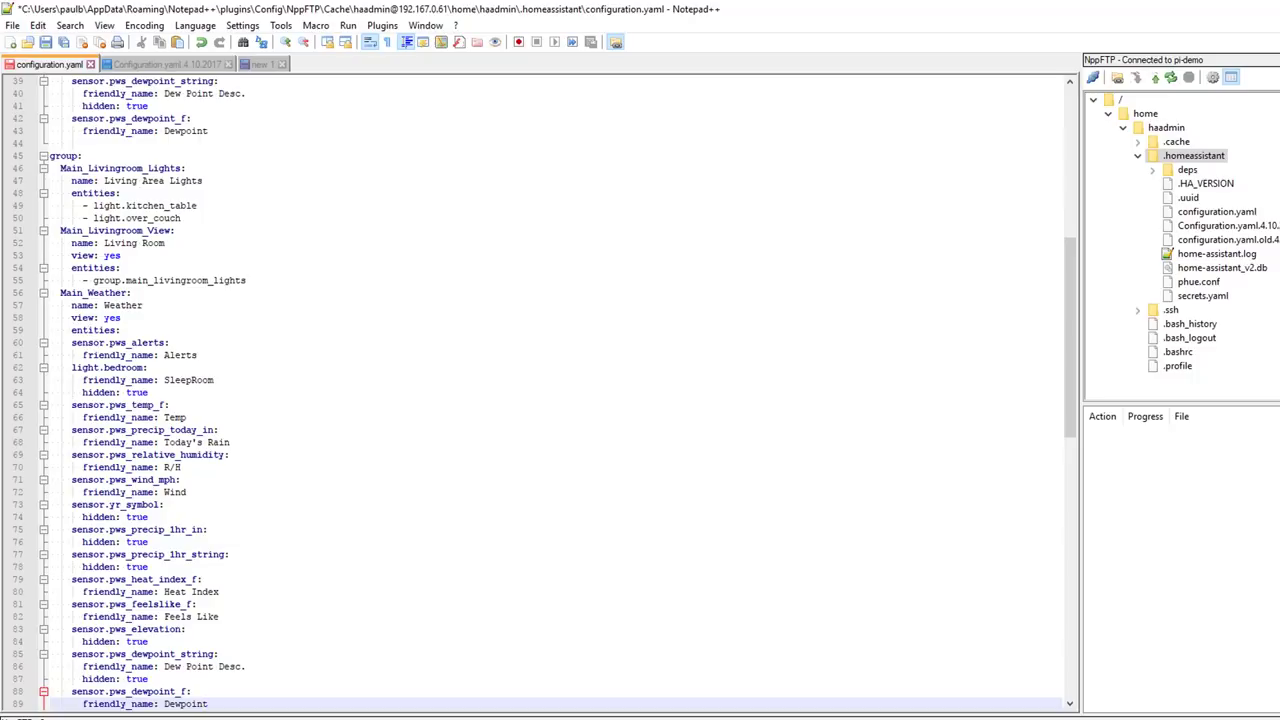
{"action": "key", "text": "ctrl+z"}
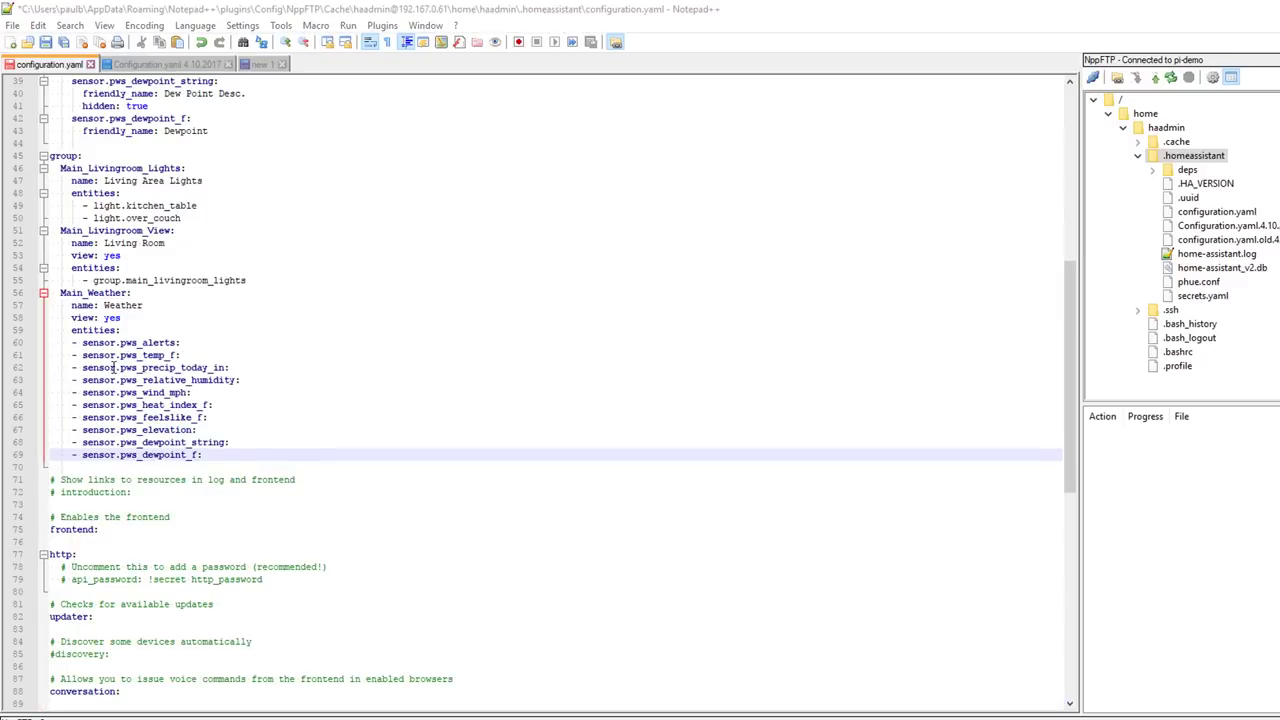
Delete the trailing colon from all ten sensors, sensor.pws_alerts through sensor.pws_dewpoint_f
{"action": "scroll", "coordinate": [170, 345], "scroll_direction": "up", "scroll_amount": 1}
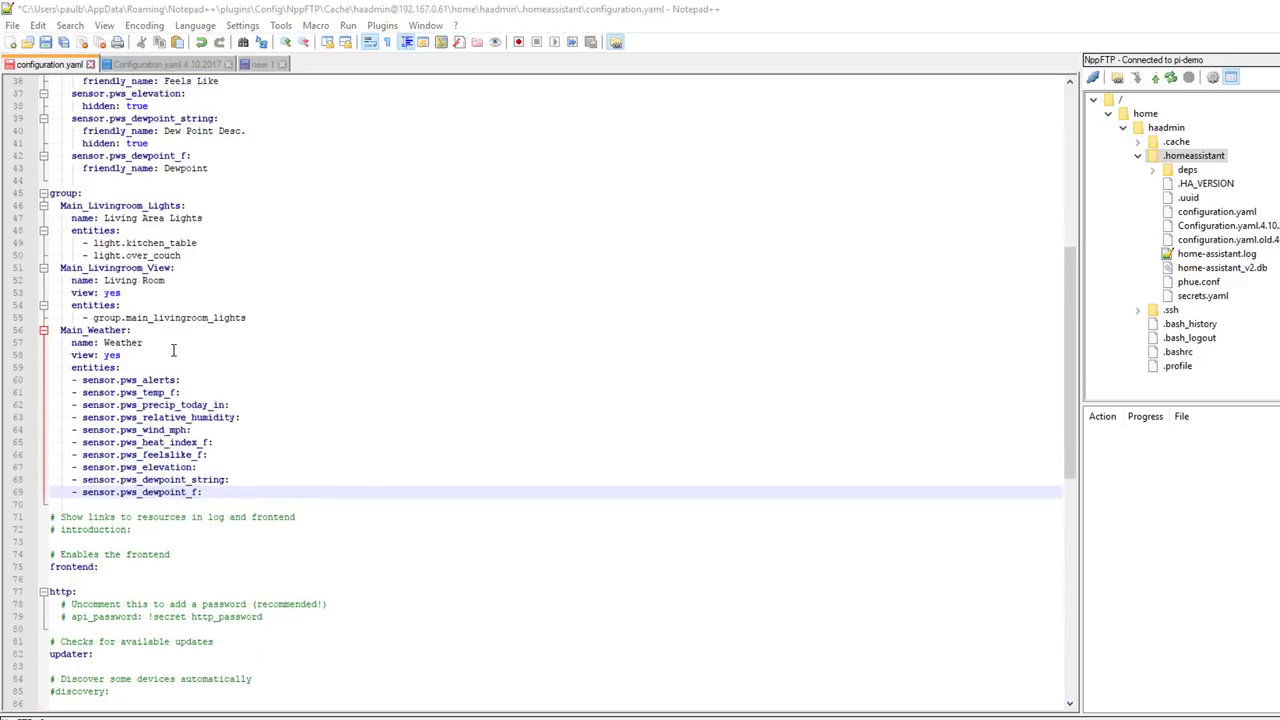
{"action": "scroll", "coordinate": [157, 137], "scroll_direction": "up", "scroll_amount": 3}
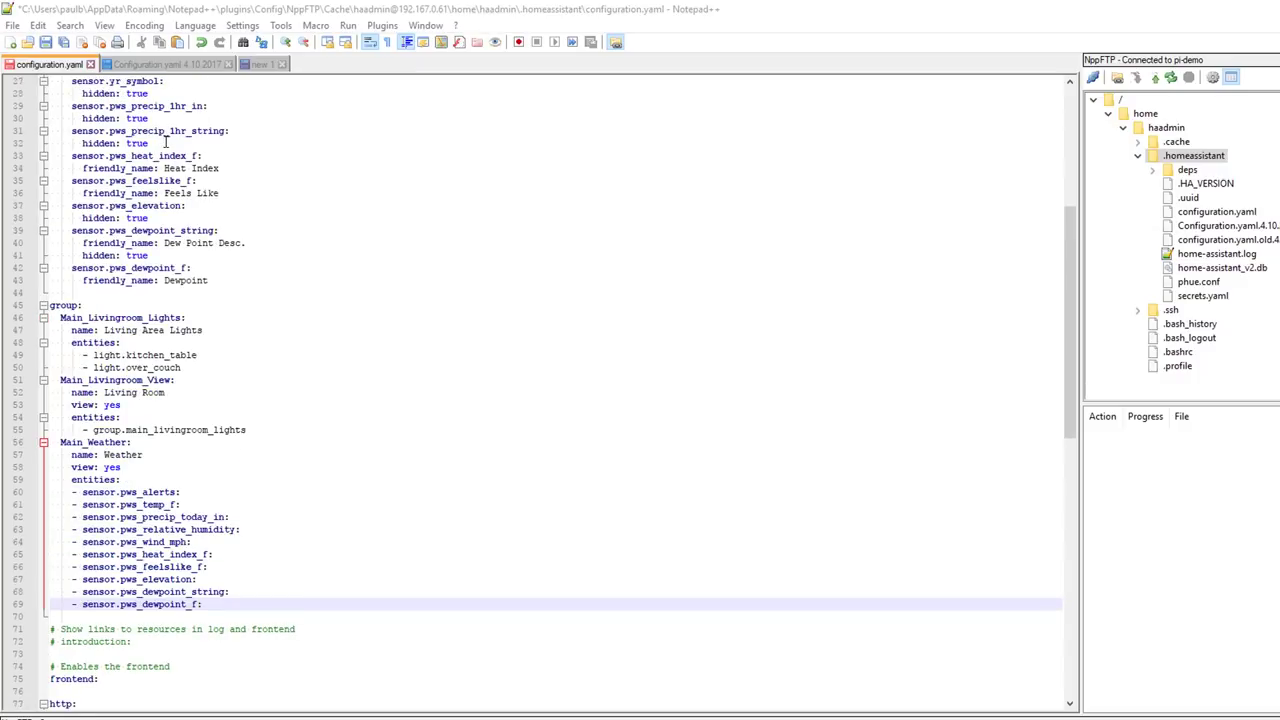
{"action": "scroll", "coordinate": [170, 180], "scroll_direction": "down", "scroll_amount": 2}
{"action": "left_click", "coordinate": [187, 418]}
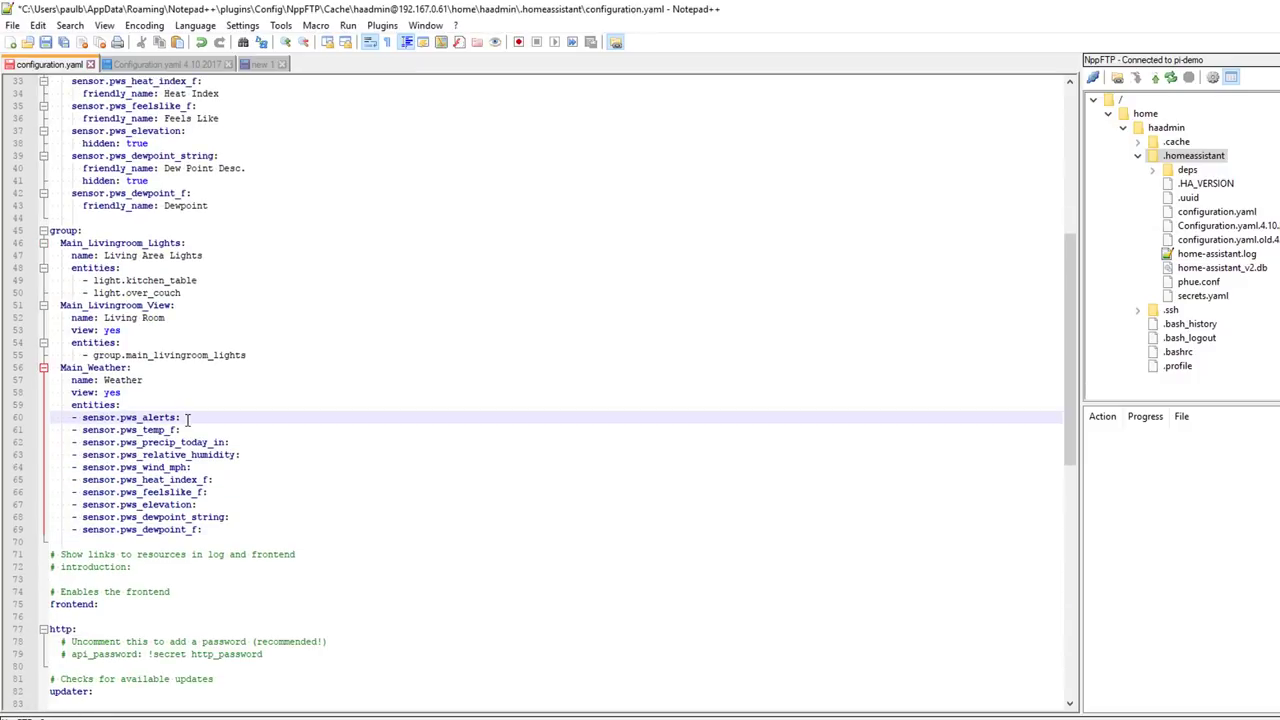
{"action": "key", "text": "BackSpace"}
{"action": "left_click", "coordinate": [189, 430]}
{"action": "key", "text": "BackSpace"}
{"action": "left_click", "coordinate": [241, 442]}
{"action": "key", "text": "BackSpace"}
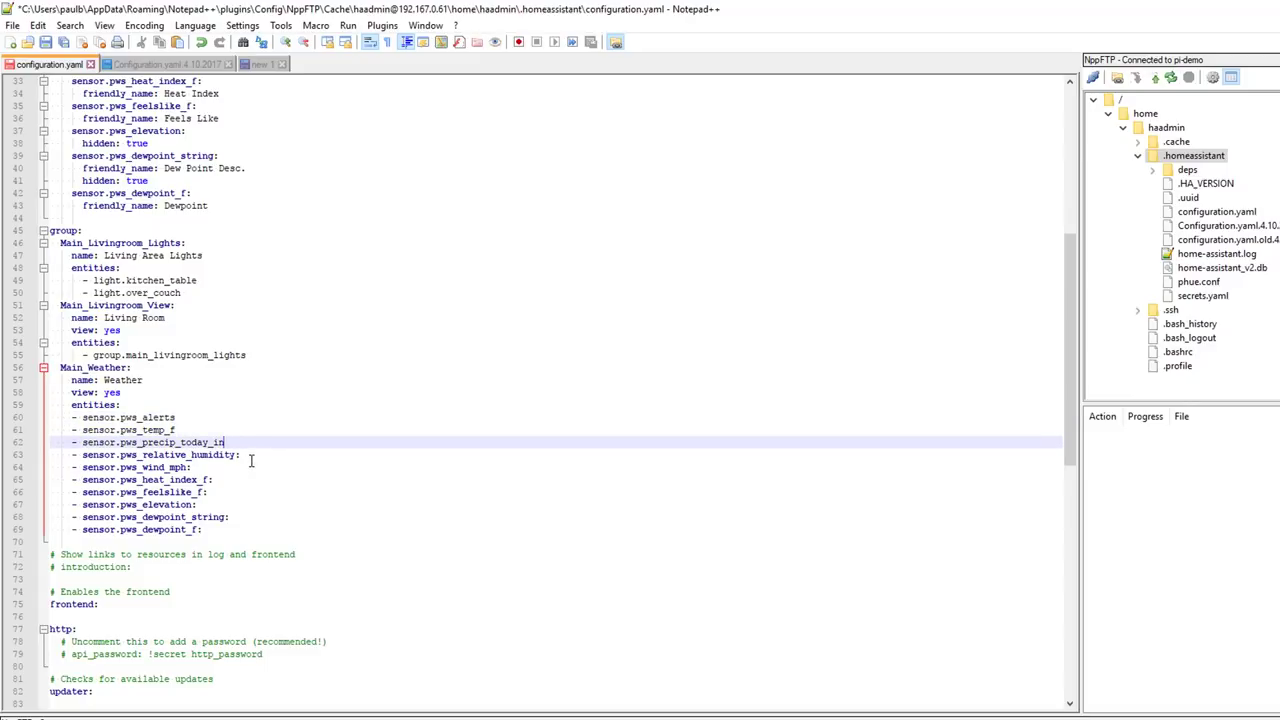
{"action": "left_click", "coordinate": [251, 455]}
{"action": "key", "text": "BackSpace"}
{"action": "left_click", "coordinate": [229, 467]}
{"action": "key", "text": "BackSpace"}
{"action": "left_click", "coordinate": [226, 480]}
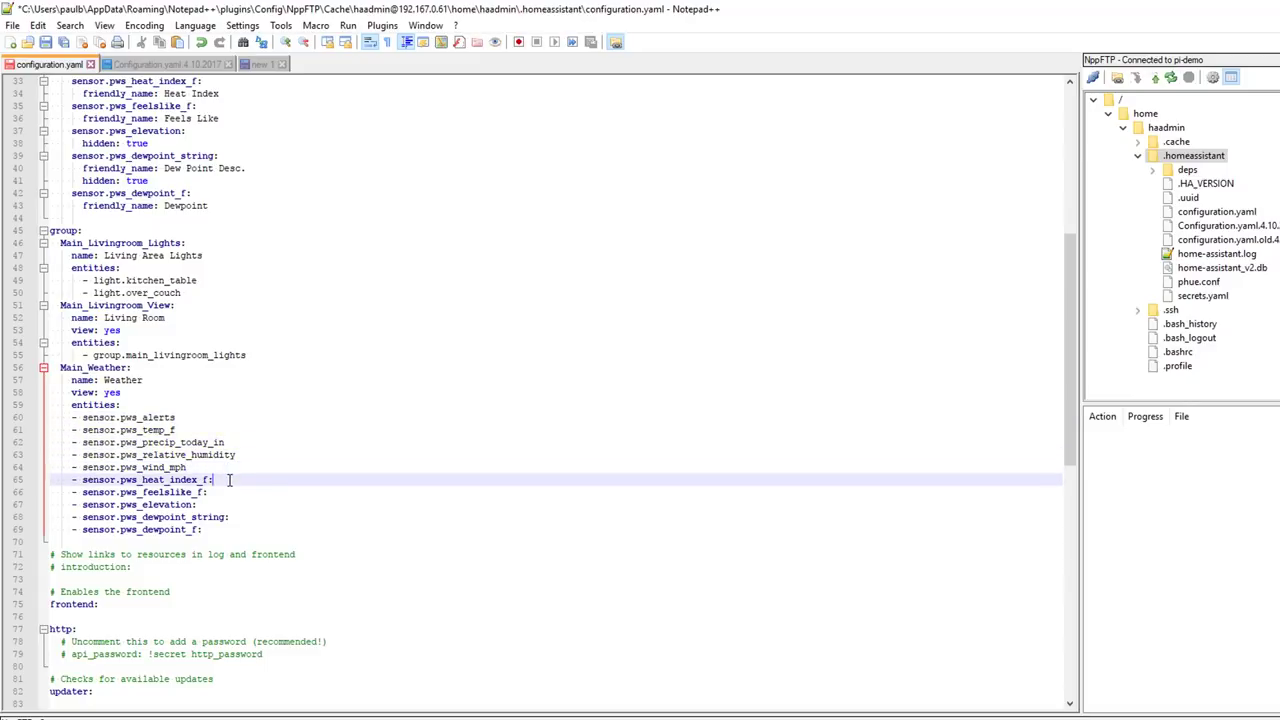
{"action": "key", "text": "BackSpace"}
{"action": "left_click", "coordinate": [229, 504]}
{"action": "key", "text": "BackSpace"}
{"action": "left_click", "coordinate": [232, 492]}
{"action": "key", "text": "BackSpace"}
{"action": "left_click", "coordinate": [231, 517]}
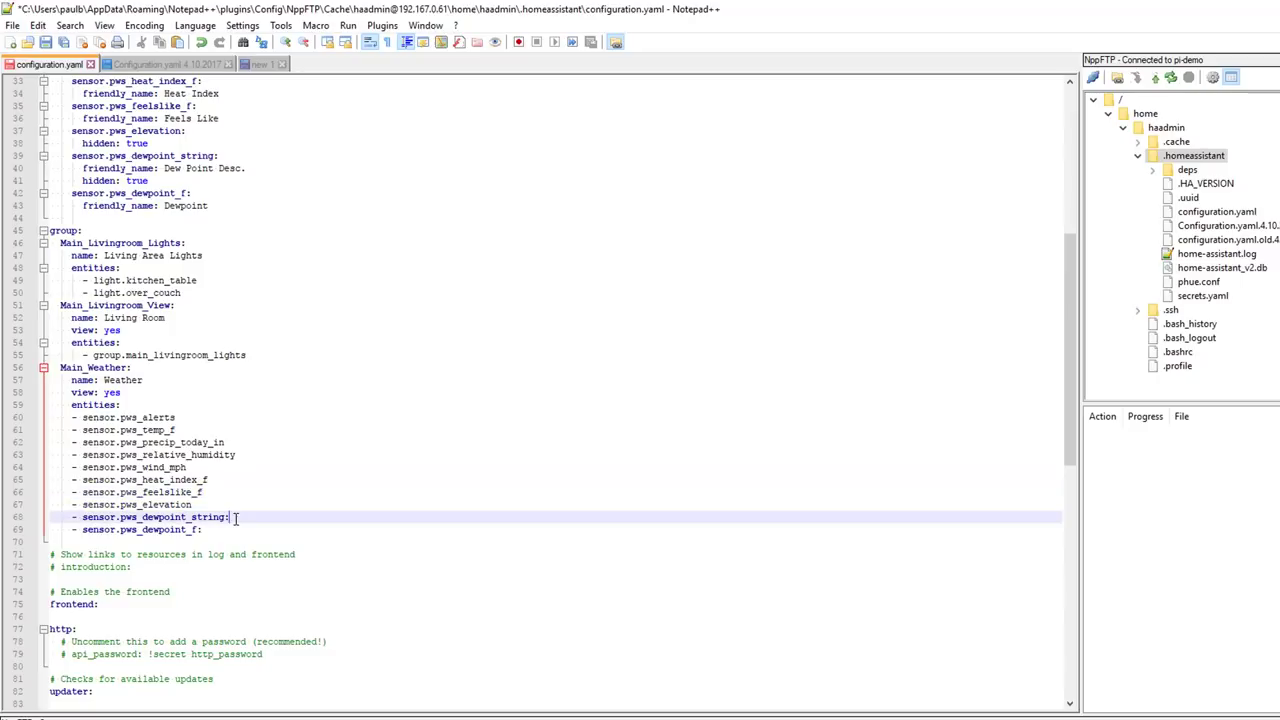
{"action": "key", "text": "BackSpace"}
{"action": "left_click", "coordinate": [234, 530]}
{"action": "key", "text": "BackSpace"}
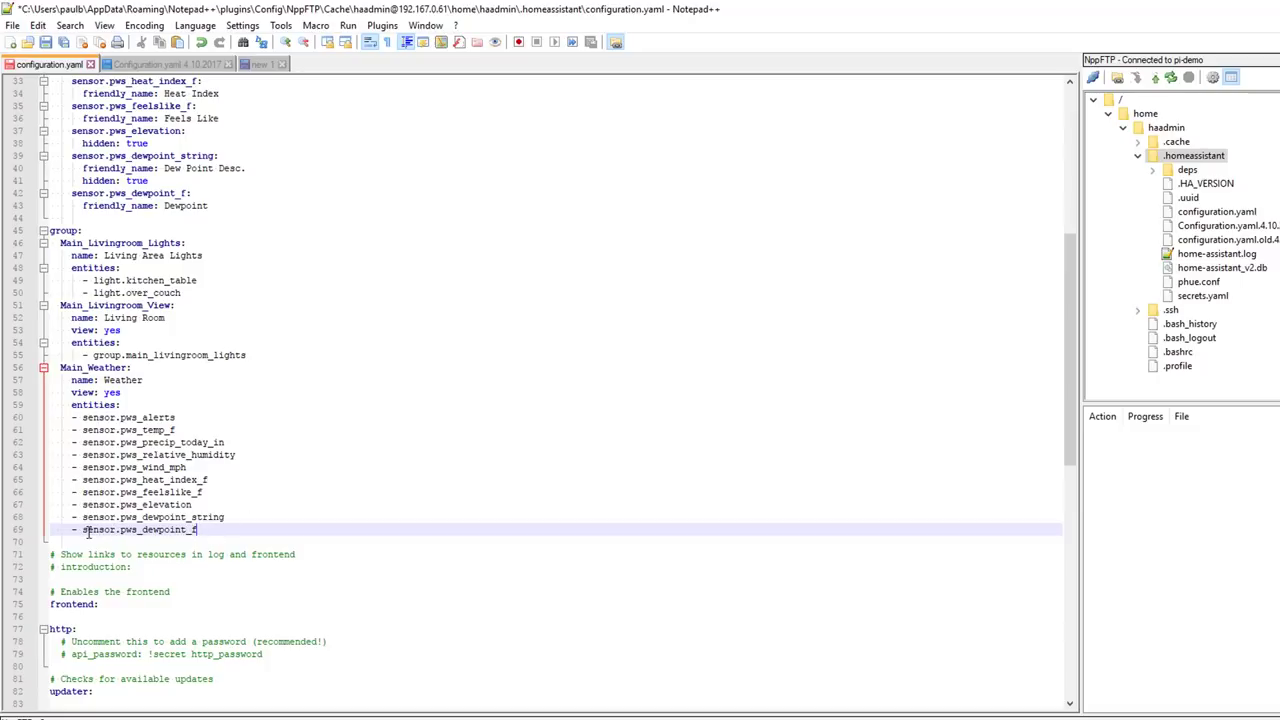
{"action": "scroll", "coordinate": [249, 188], "scroll_direction": "up", "scroll_amount": 1}
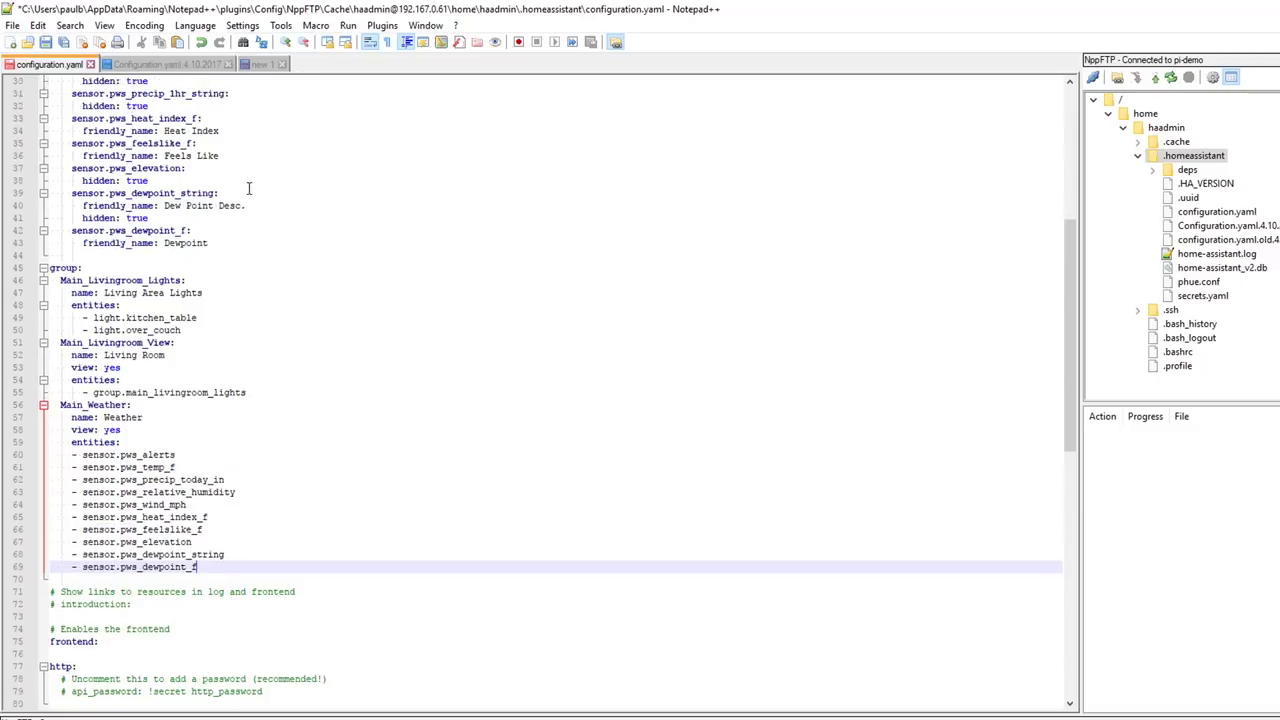
{"action": "scroll", "coordinate": [134, 254], "scroll_direction": "up", "scroll_amount": 6}
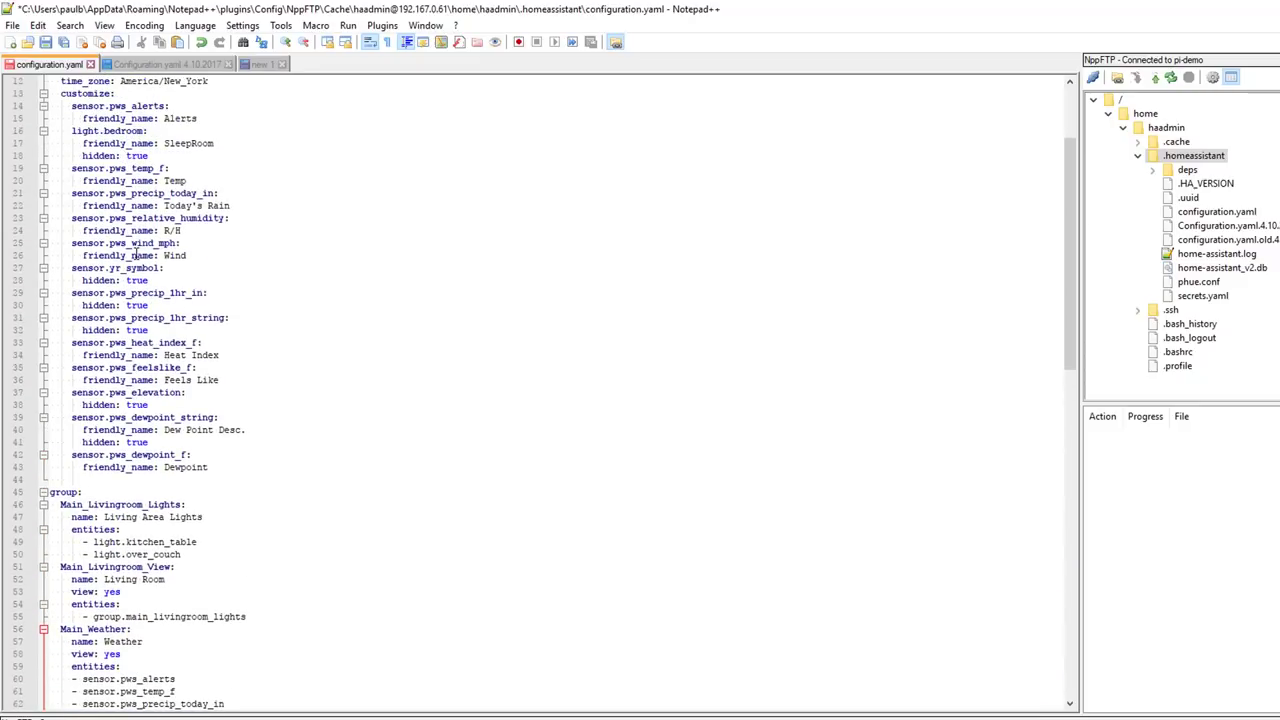
{"action": "scroll", "coordinate": [220, 352], "scroll_direction": "down", "scroll_amount": 6}
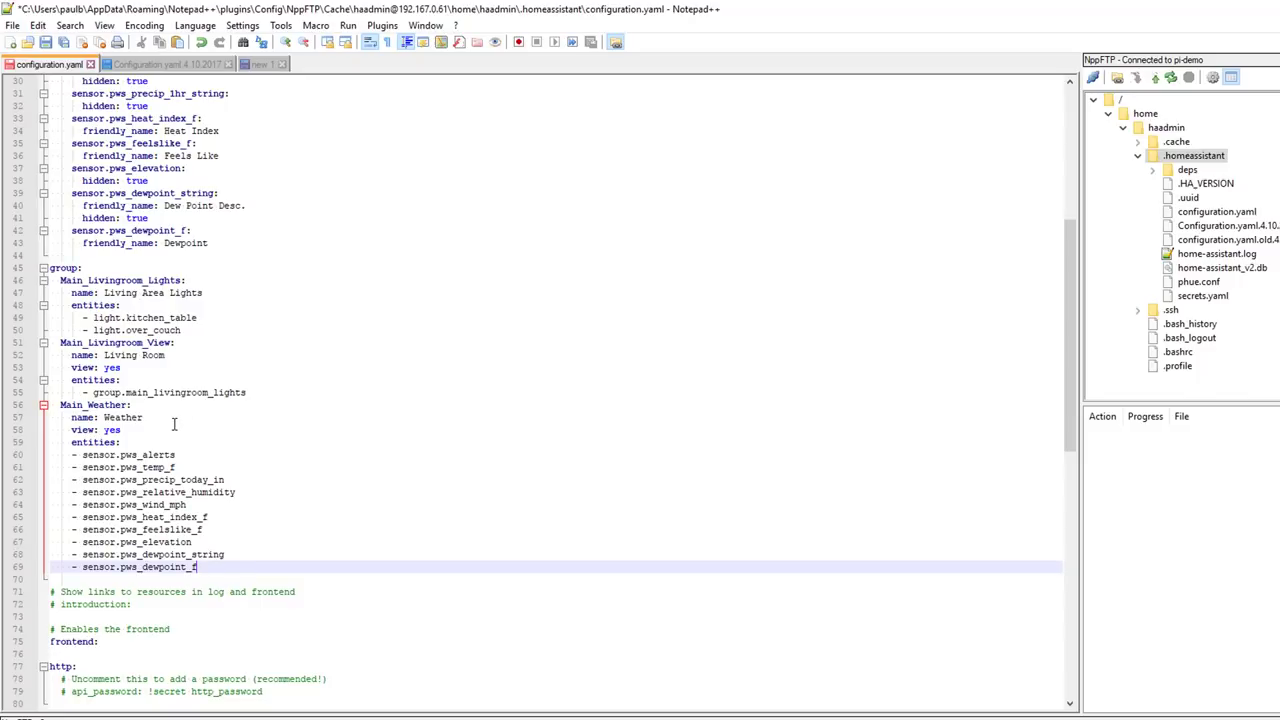
Save the file, then rerun check_config and restart hass.service in PuTTY before switching to the browser
{"action": "left_click", "coordinate": [45, 42]}
{"action": "key", "text": "alt+Tab"}
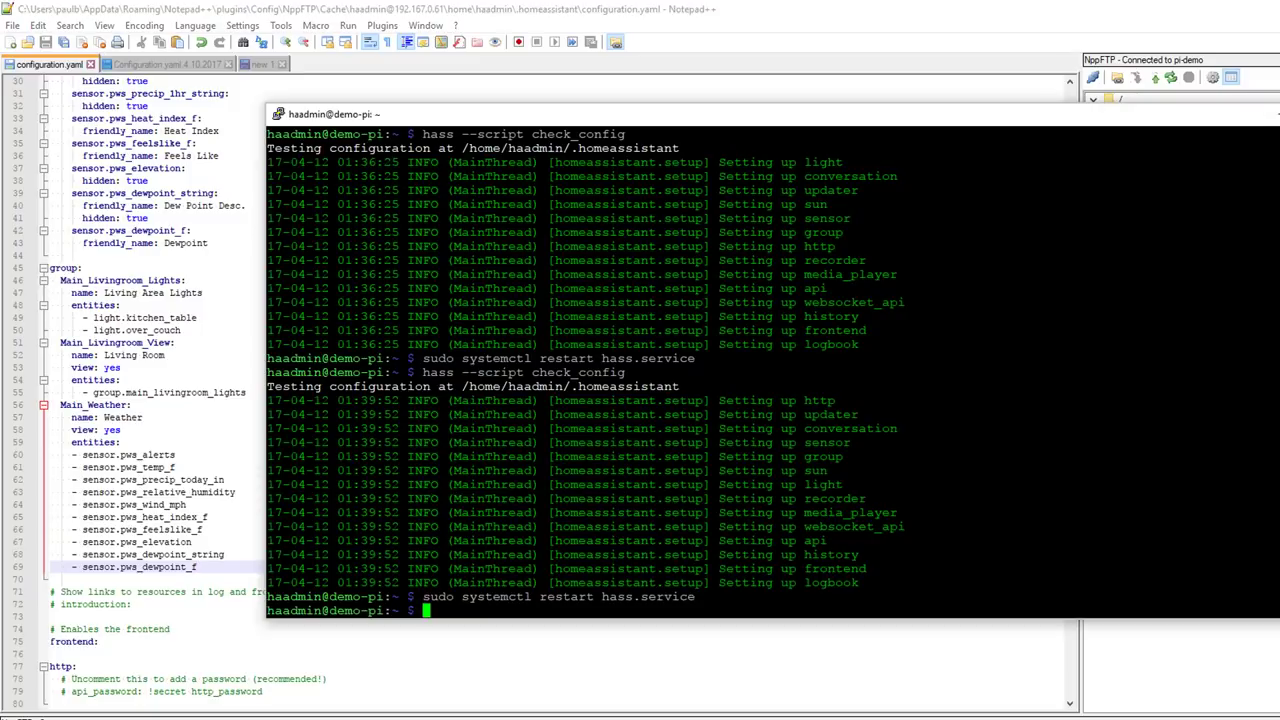
{"action": "key", "text": "Up"}
{"action": "key", "text": "Up"}
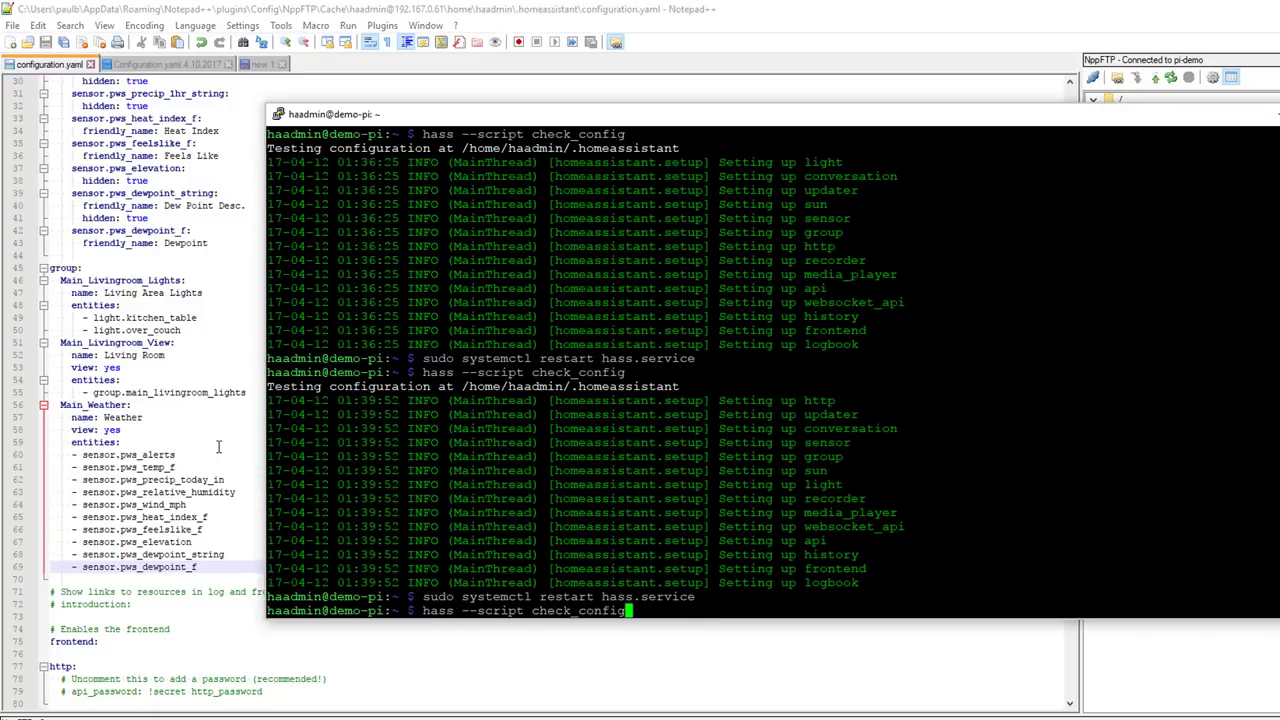
{"action": "key", "text": "Return"}
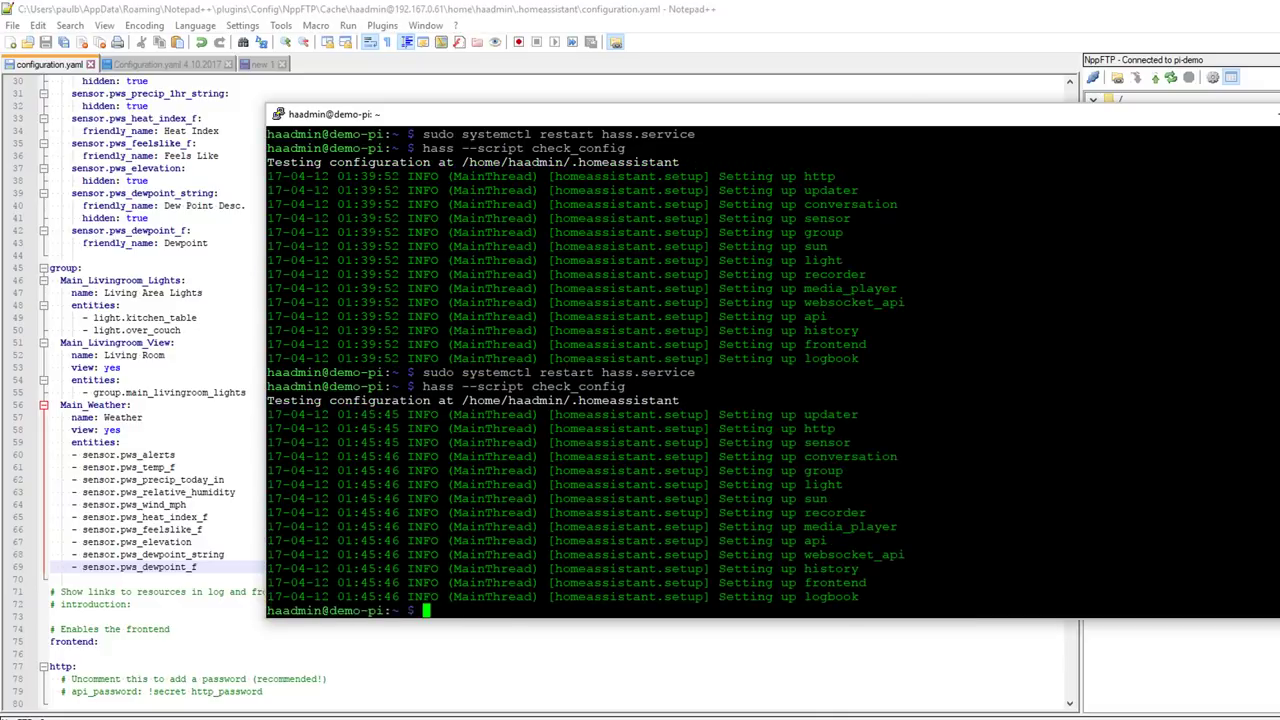
{"action": "key", "text": "Up"}
{"action": "key", "text": "Up"}
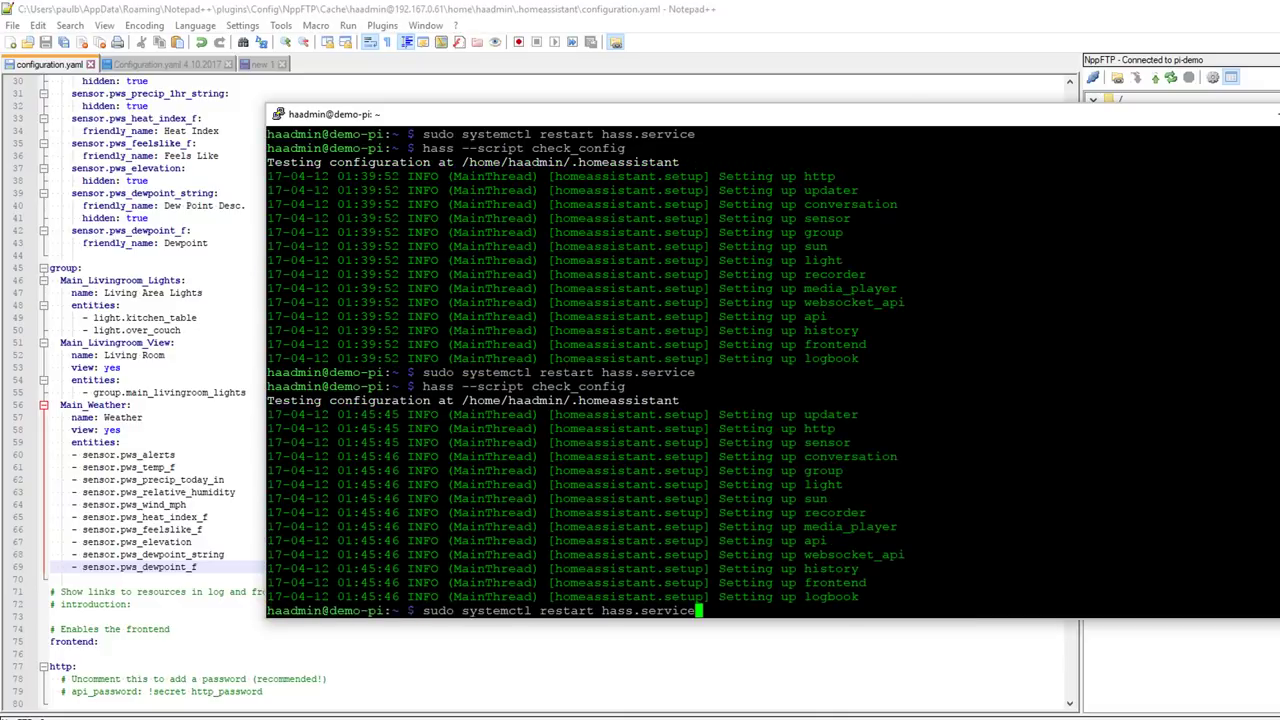
{"action": "key", "text": "Return"}
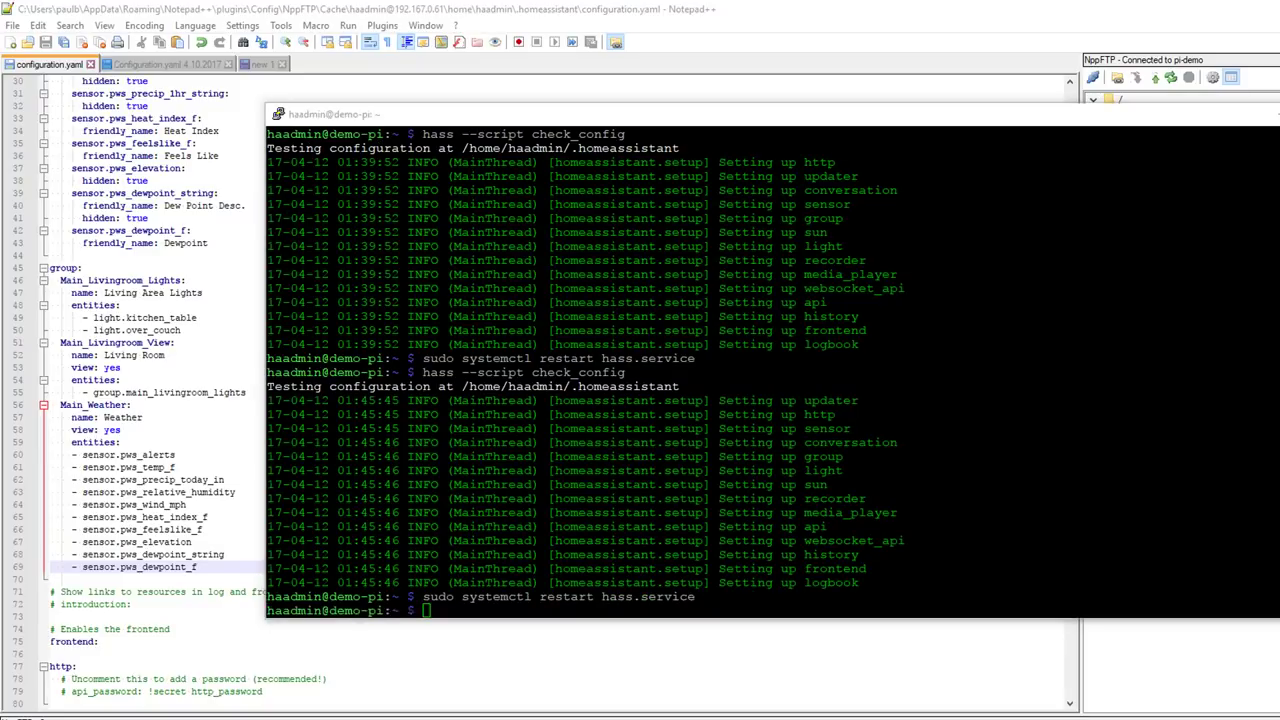
{"action": "key", "text": "alt+Tab"}
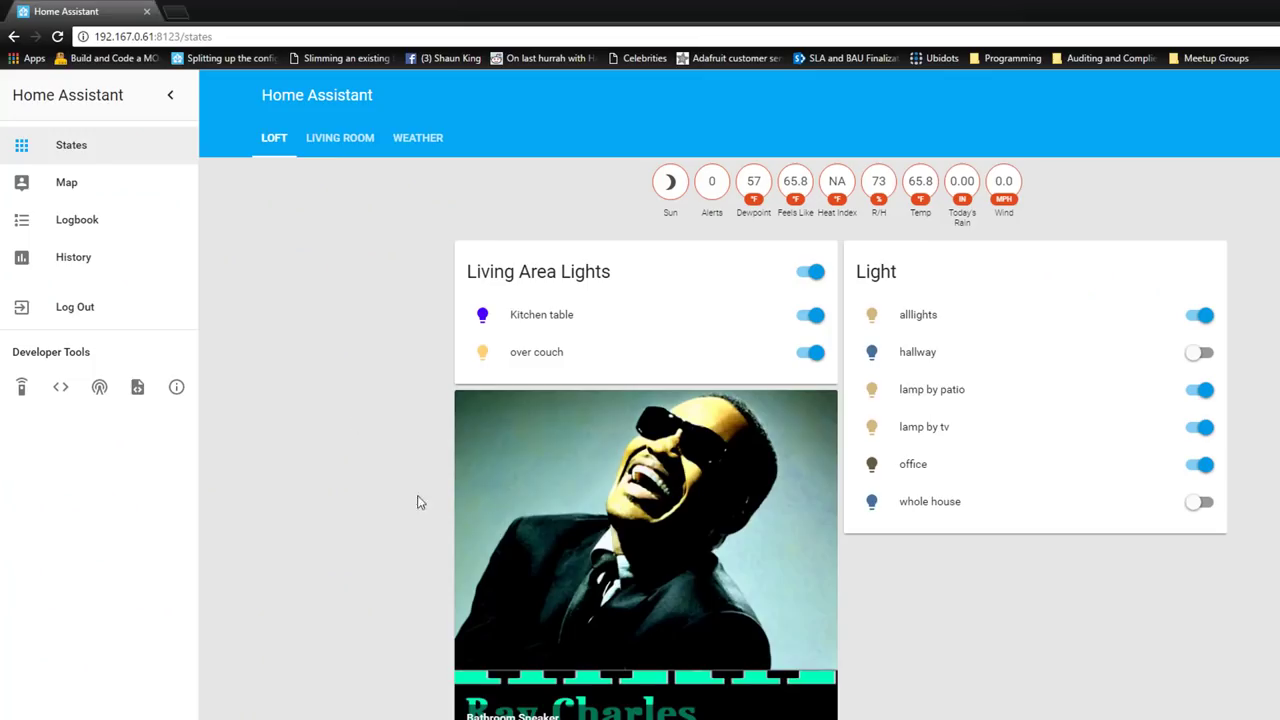
Open the Weather tab from States to view its sensor badges, then return to Loft and Notepad++
{"action": "left_click", "coordinate": [85, 149]}
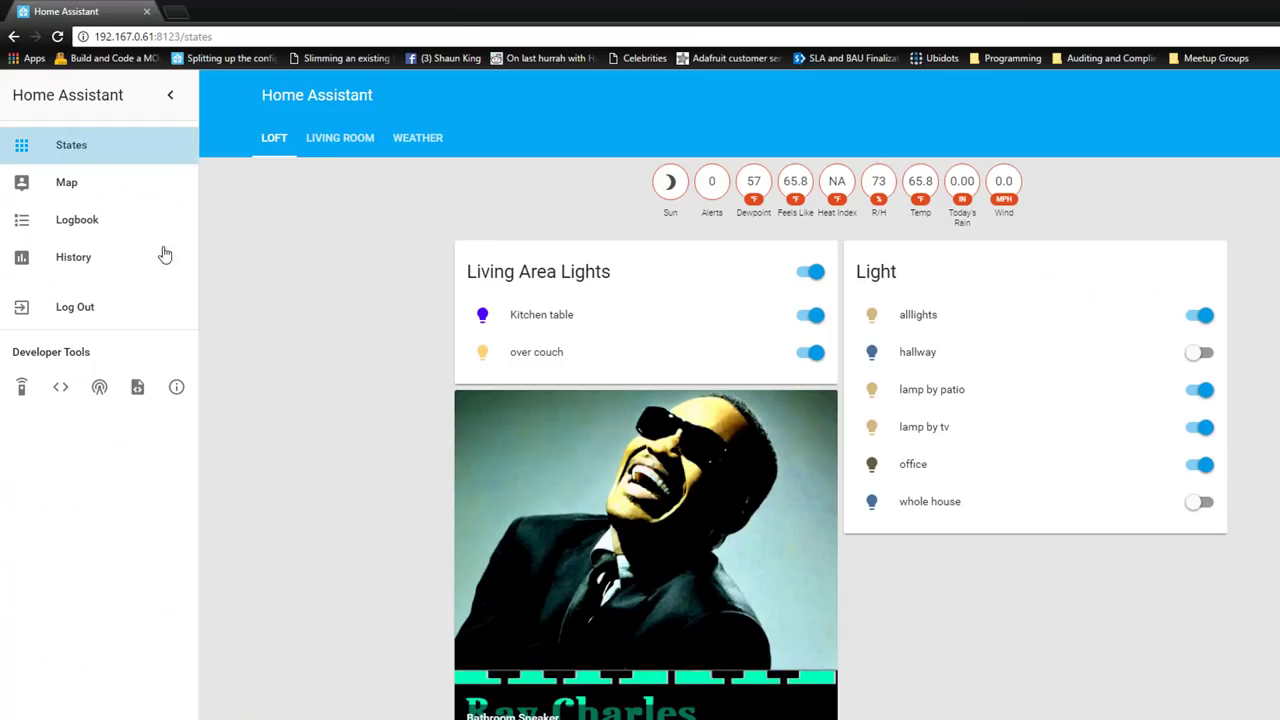
{"action": "left_click", "coordinate": [418, 142]}
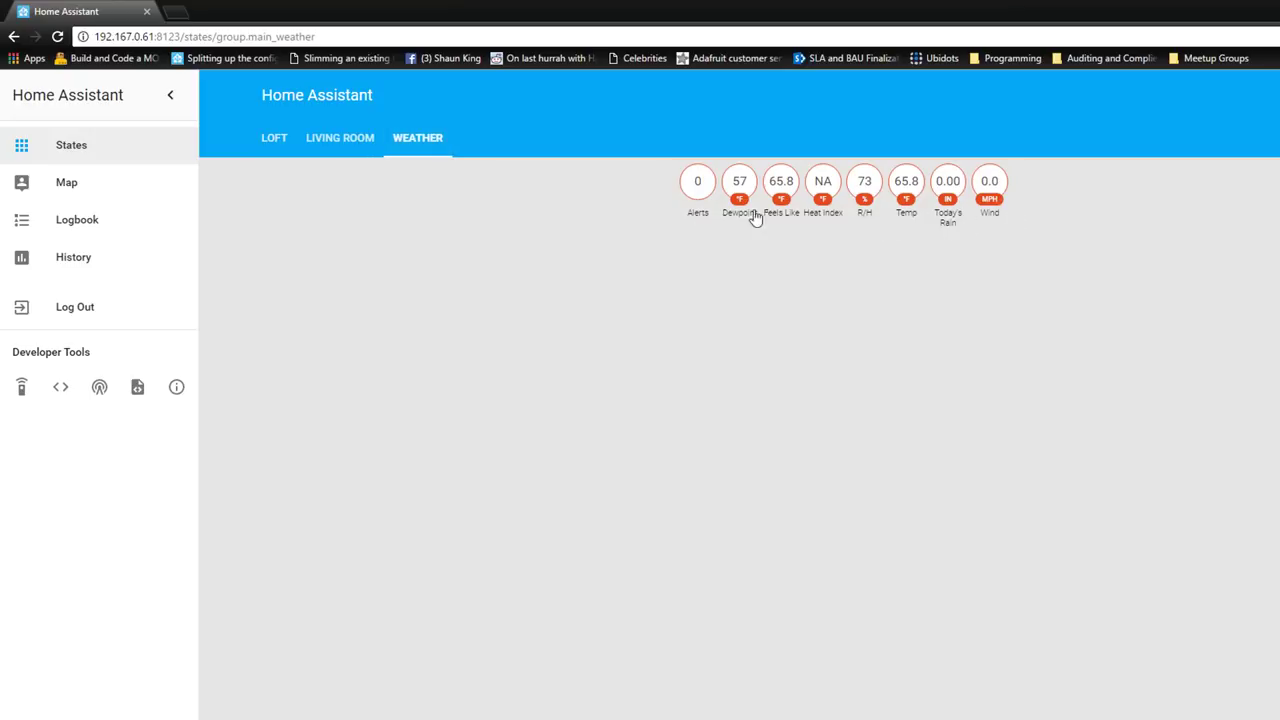
{"action": "left_click", "coordinate": [275, 140]}
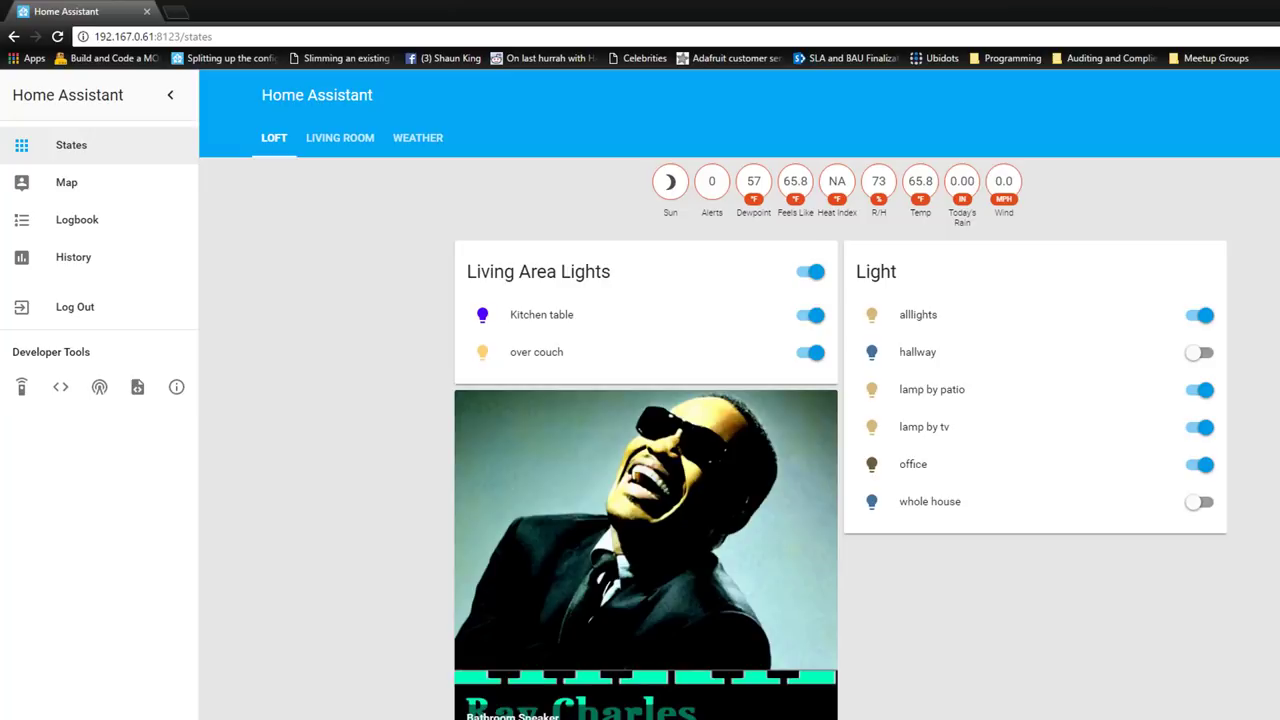
{"action": "key", "text": "alt+Tab"}
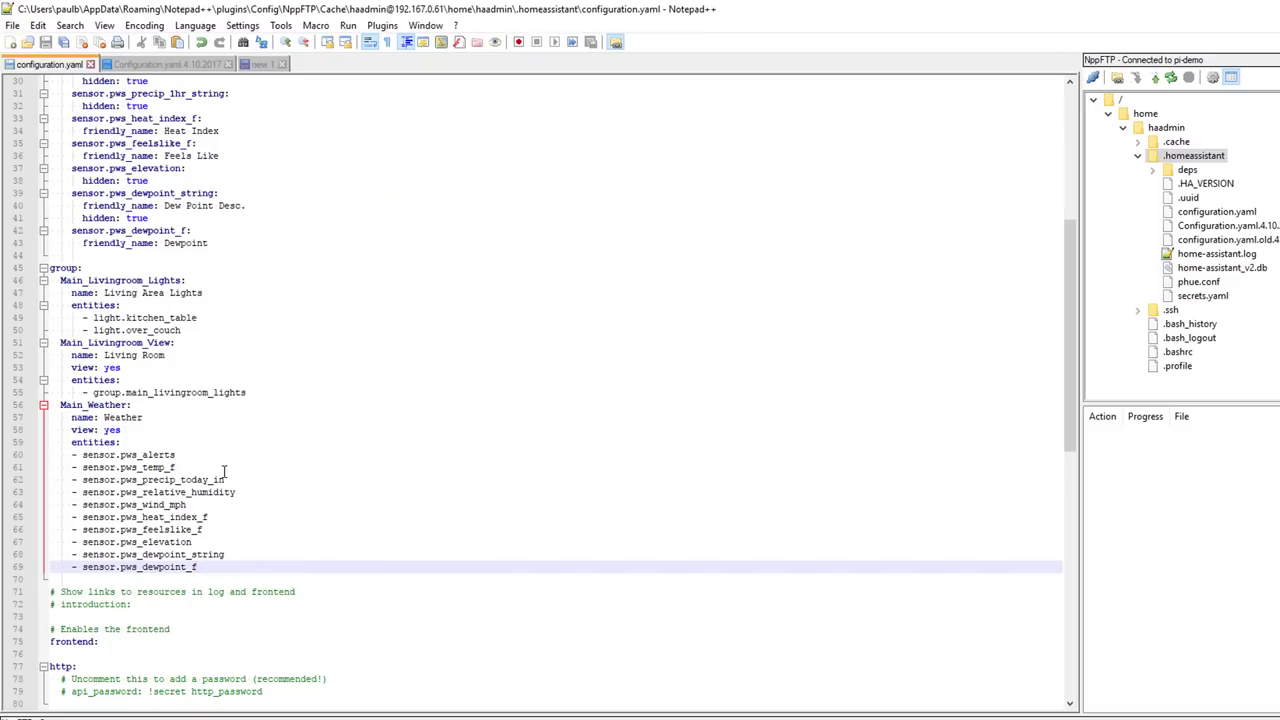
Delete the 'view: yes' line from the Main_Weather group and save configuration.yaml
{"action": "left_click", "coordinate": [130, 429]}
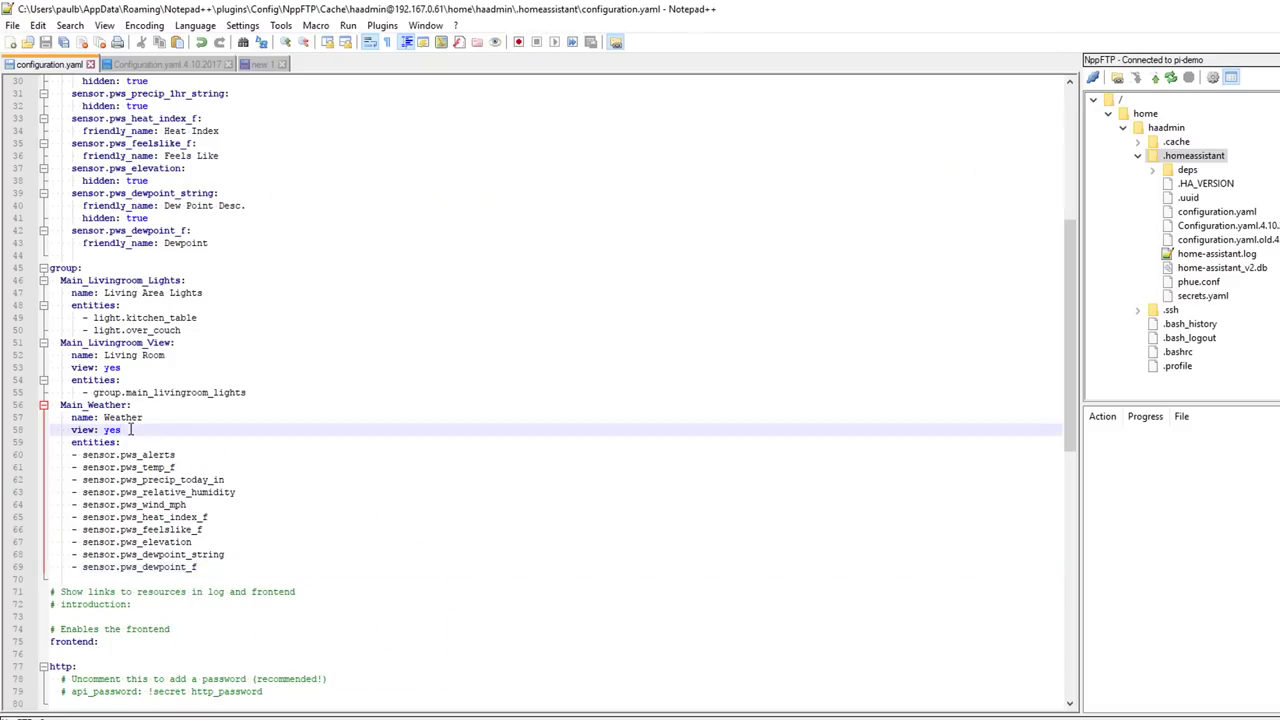
{"action": "key", "text": "BackSpace"}
{"action": "key", "text": "BackSpace"}
{"action": "key", "text": "BackSpace"}
{"action": "key", "text": "BackSpace"}
{"action": "key", "text": "BackSpace"}
{"action": "key", "text": "BackSpace"}
{"action": "key", "text": "BackSpace"}
{"action": "key", "text": "BackSpace"}
{"action": "key", "text": "BackSpace"}
{"action": "key", "text": "BackSpace"}
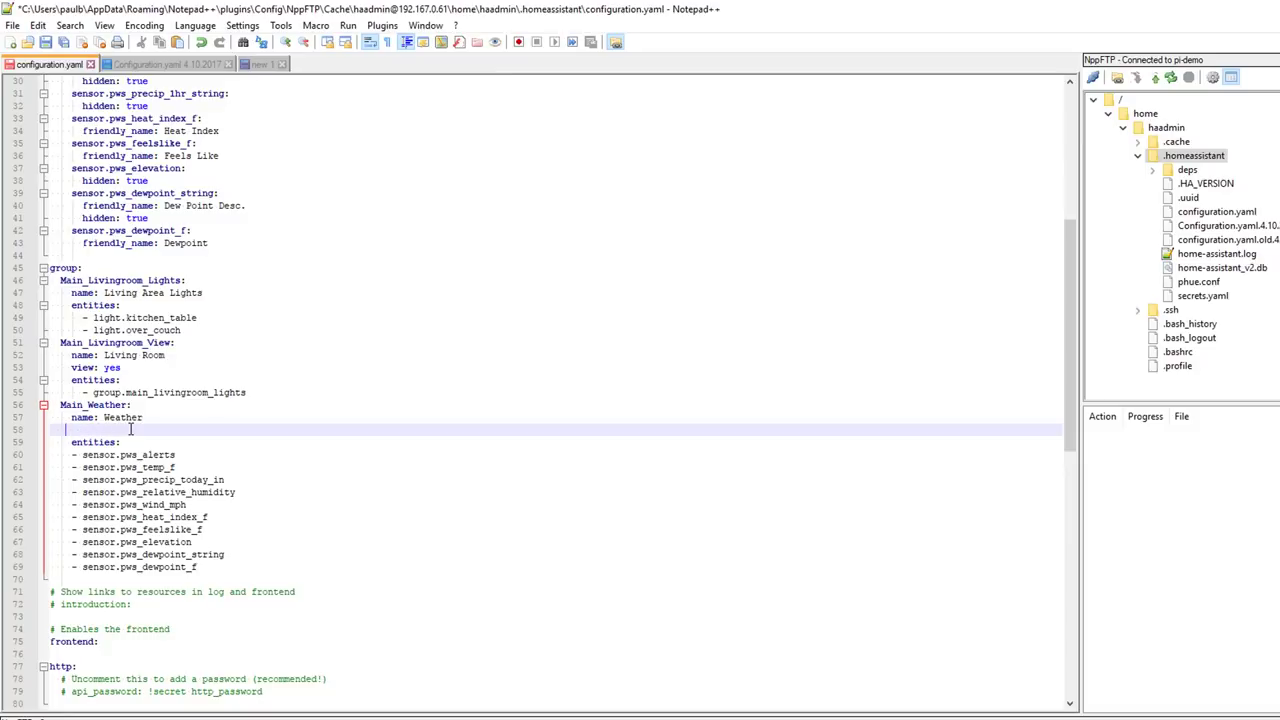
{"action": "key", "text": "BackSpace"}
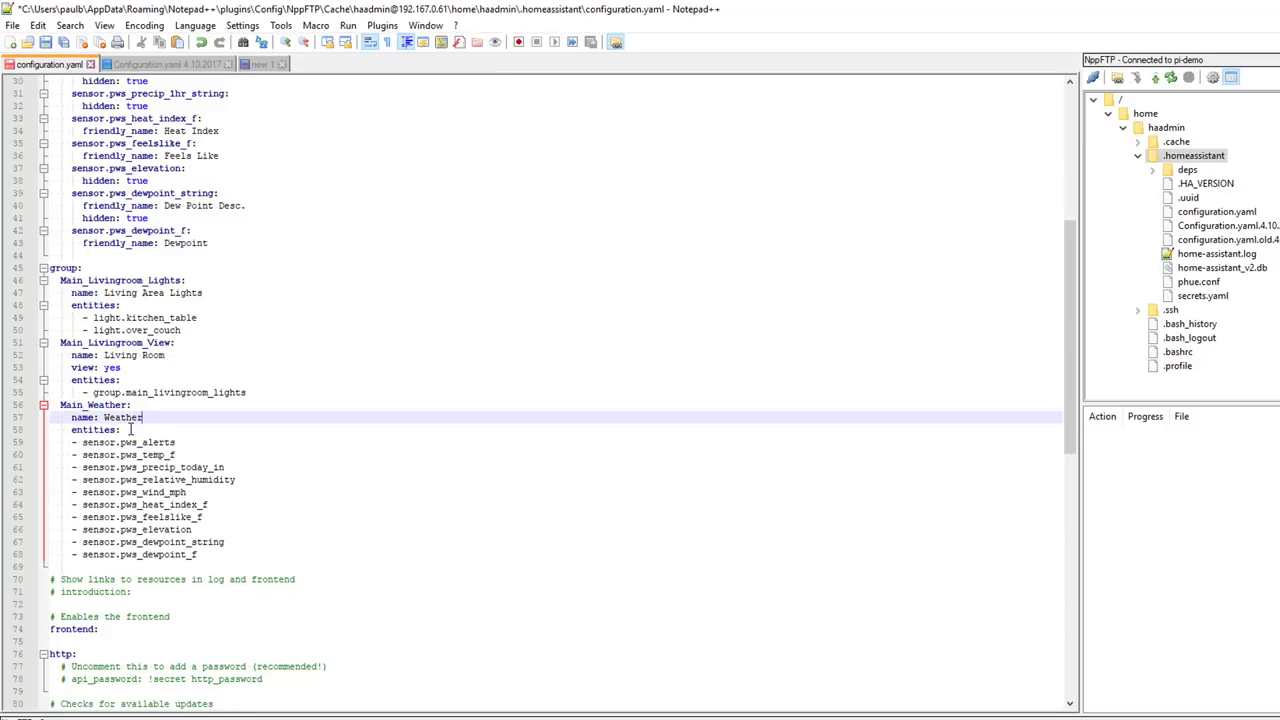
{"action": "left_click", "coordinate": [47, 42]}
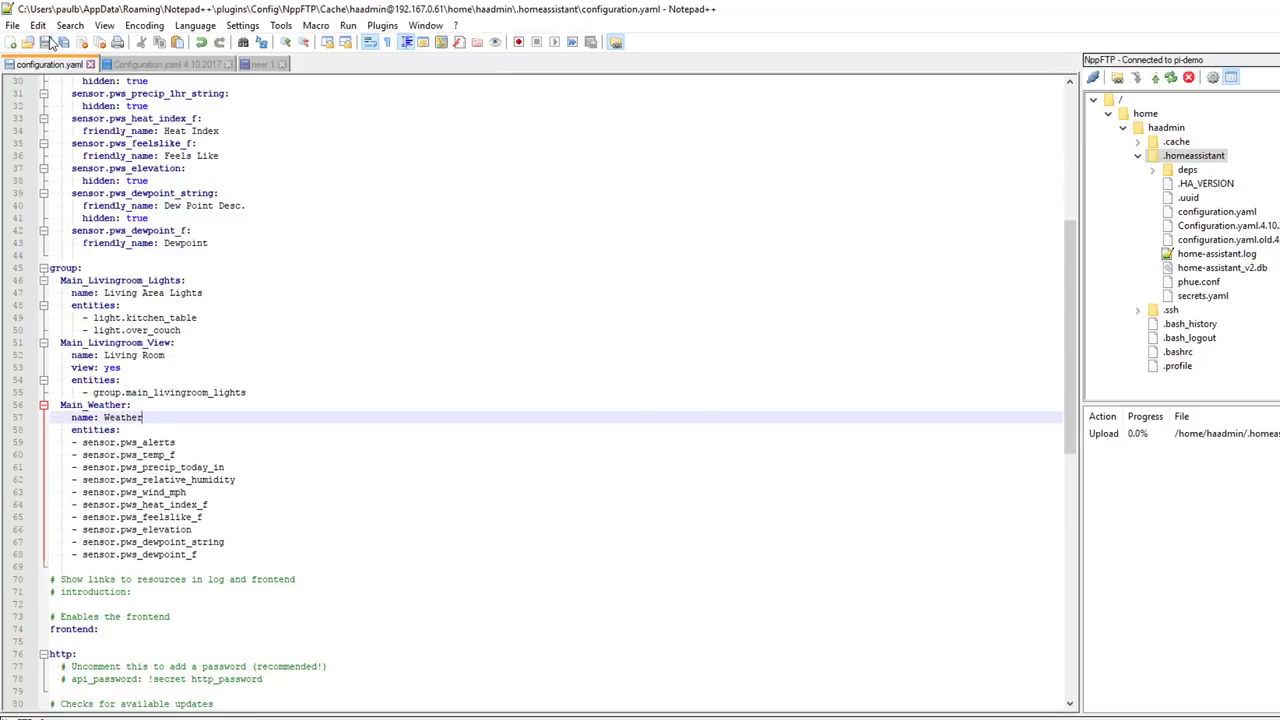
{"action": "key", "text": "alt+Tab"}
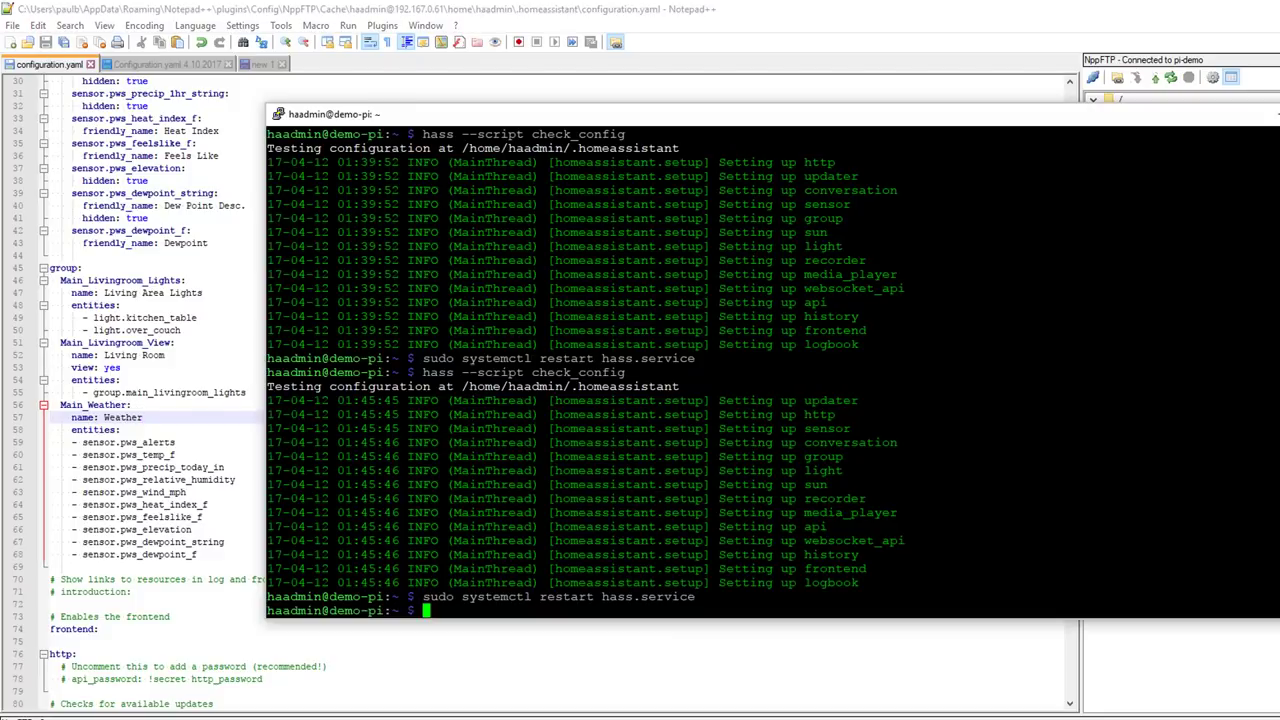
Rerun 'hass --script check_config' from the command history to validate the configuration
{"action": "key", "text": "Up"}
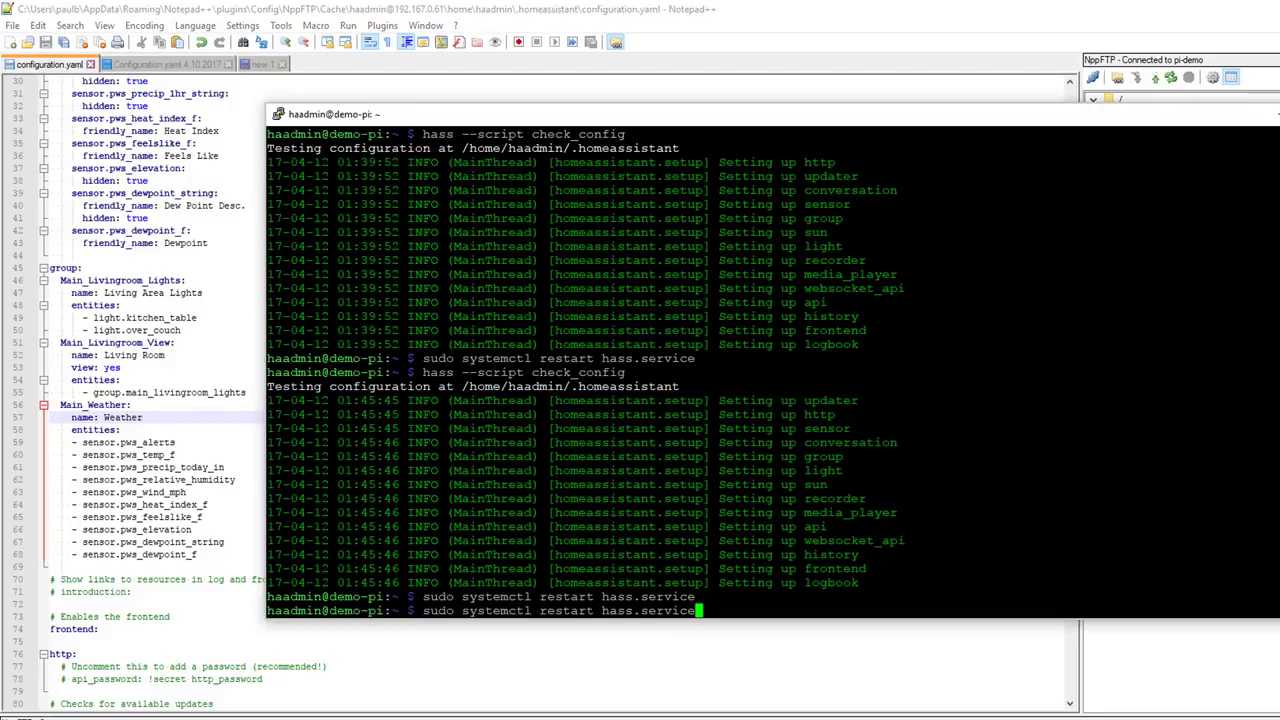
{"action": "key", "text": "Up"}
{"action": "key", "text": "Return"}
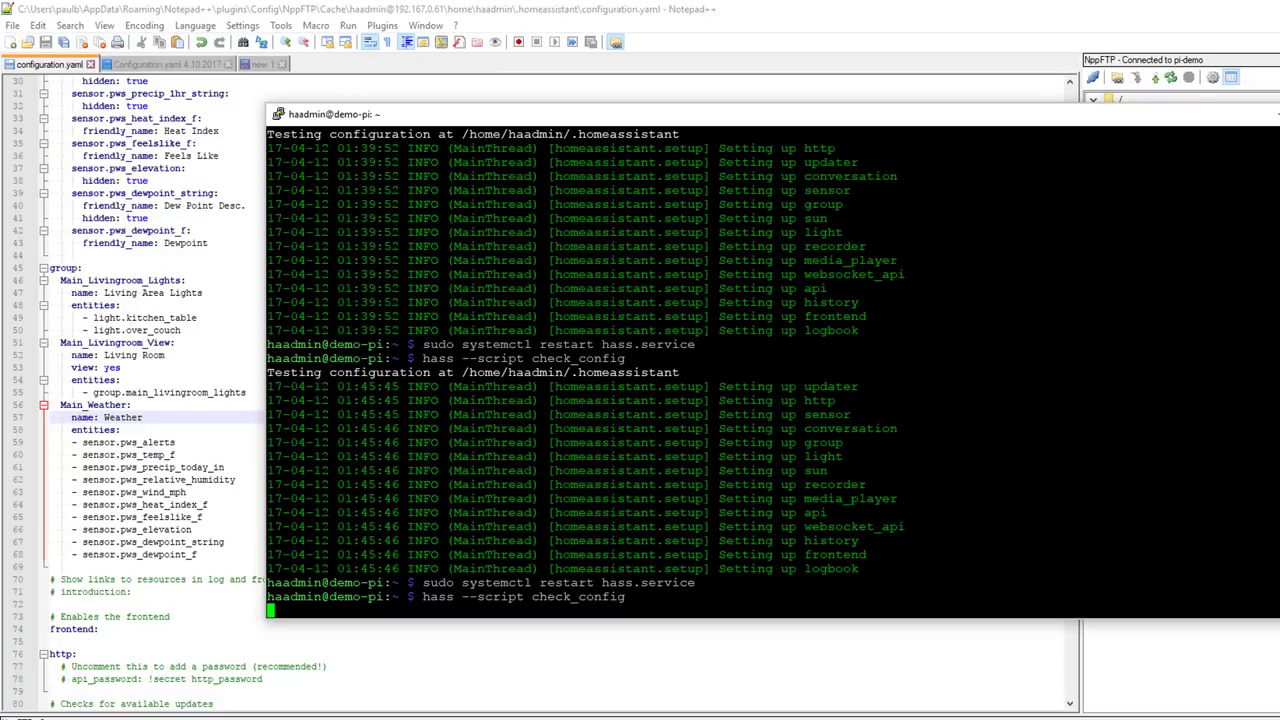
Recall and run 'sudo systemctl restart hass.service' to restart Home Assistant
{"action": "key", "text": "Up"}
{"action": "key", "text": "Up"}
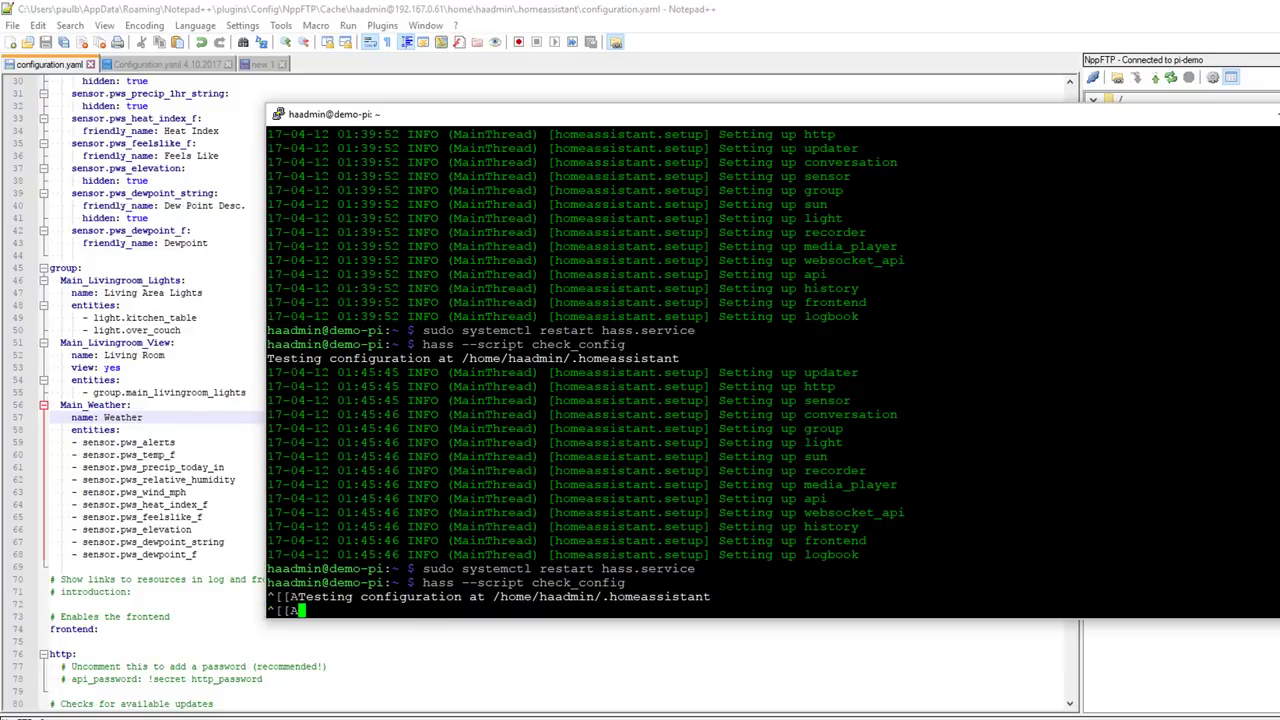
{"action": "key", "text": "Up"}
{"action": "key", "text": "Up"}
{"action": "key", "text": "Down"}
{"action": "key", "text": "Down"}
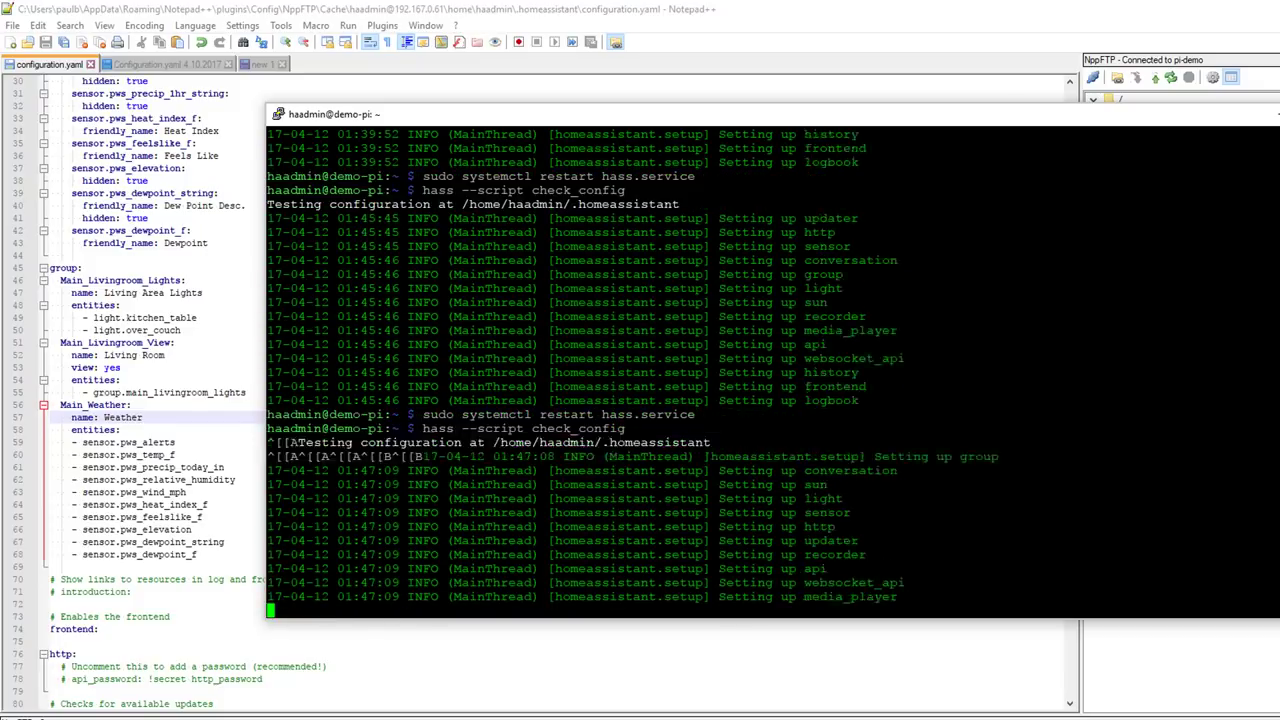
{"action": "key", "text": "Down"}
{"action": "key", "text": "Up"}
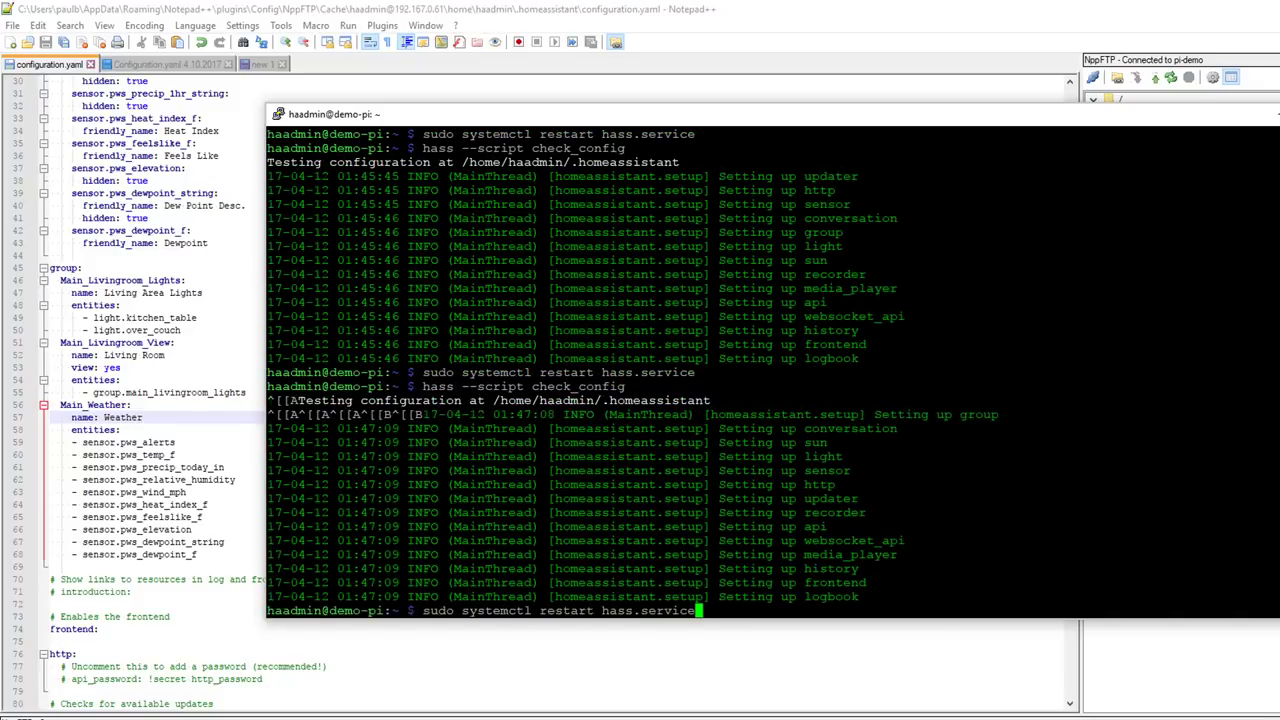
{"action": "key", "text": "Return"}
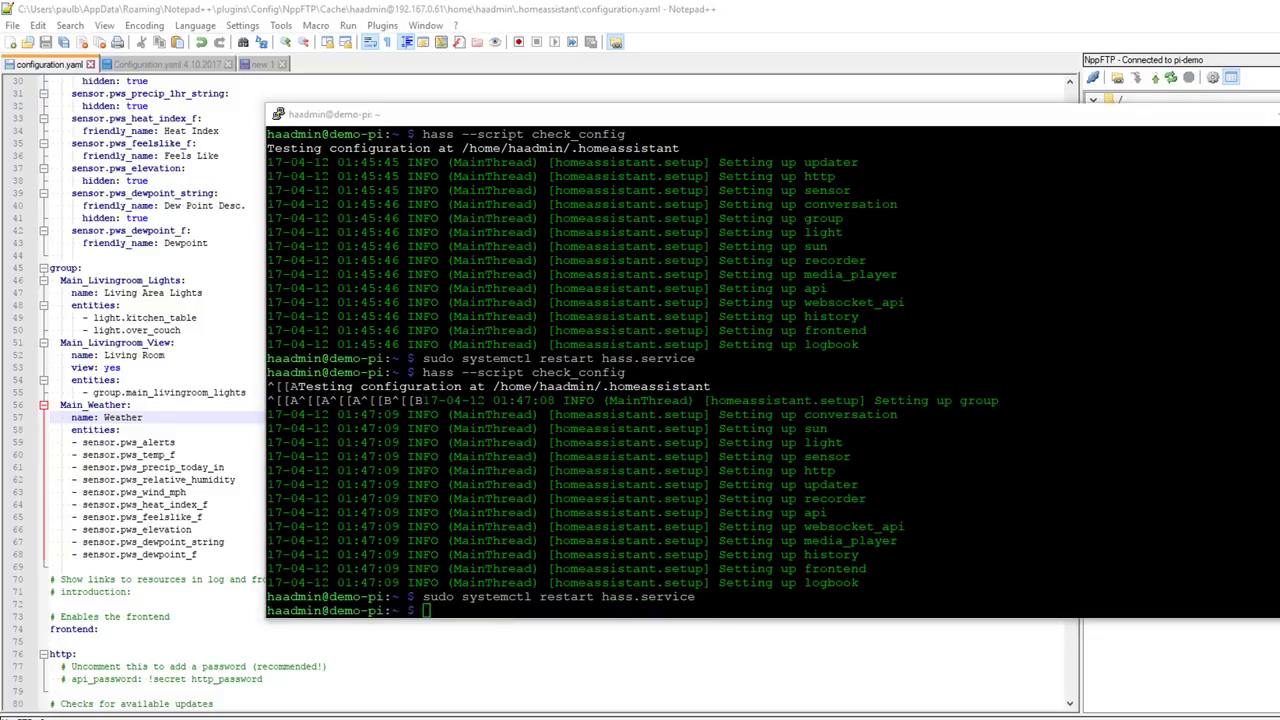
{"action": "key", "text": "alt+Tab"}
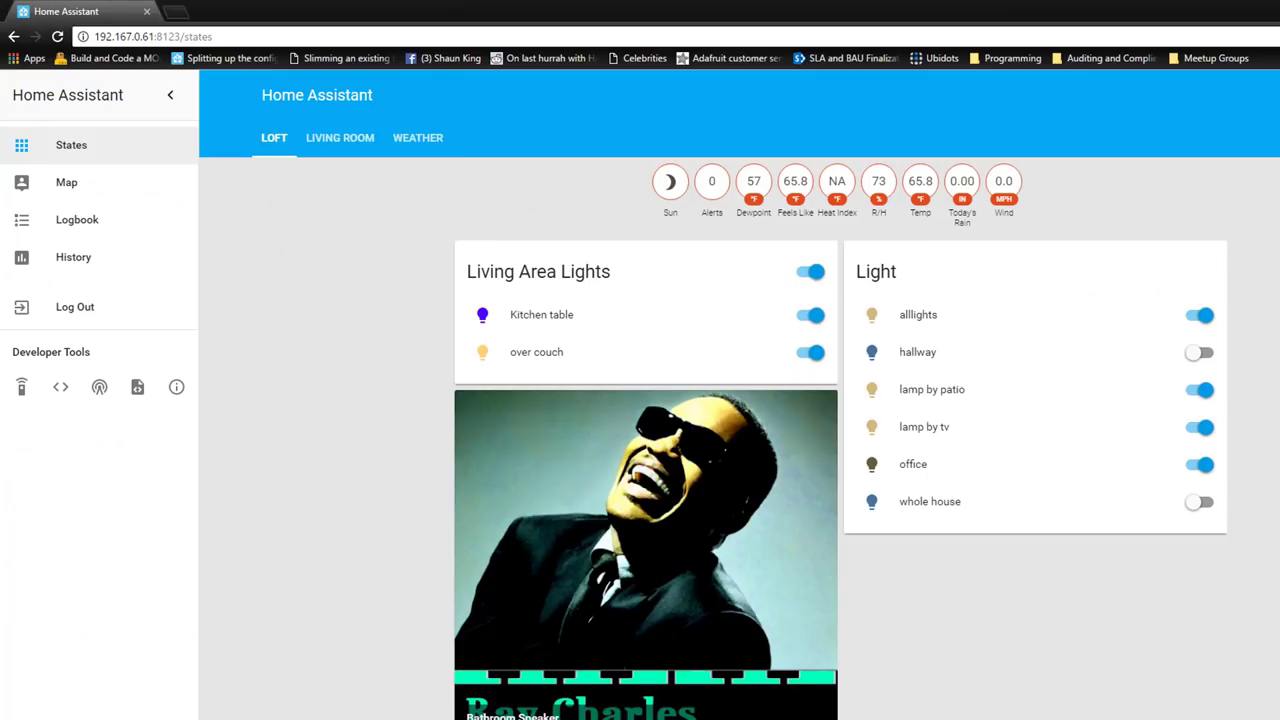
Reload the Home Assistant page to reveal the Weather card's eight sensor readings in Loft
{"action": "right_click", "coordinate": [262, 408]}
{"action": "left_click", "coordinate": [306, 453]}
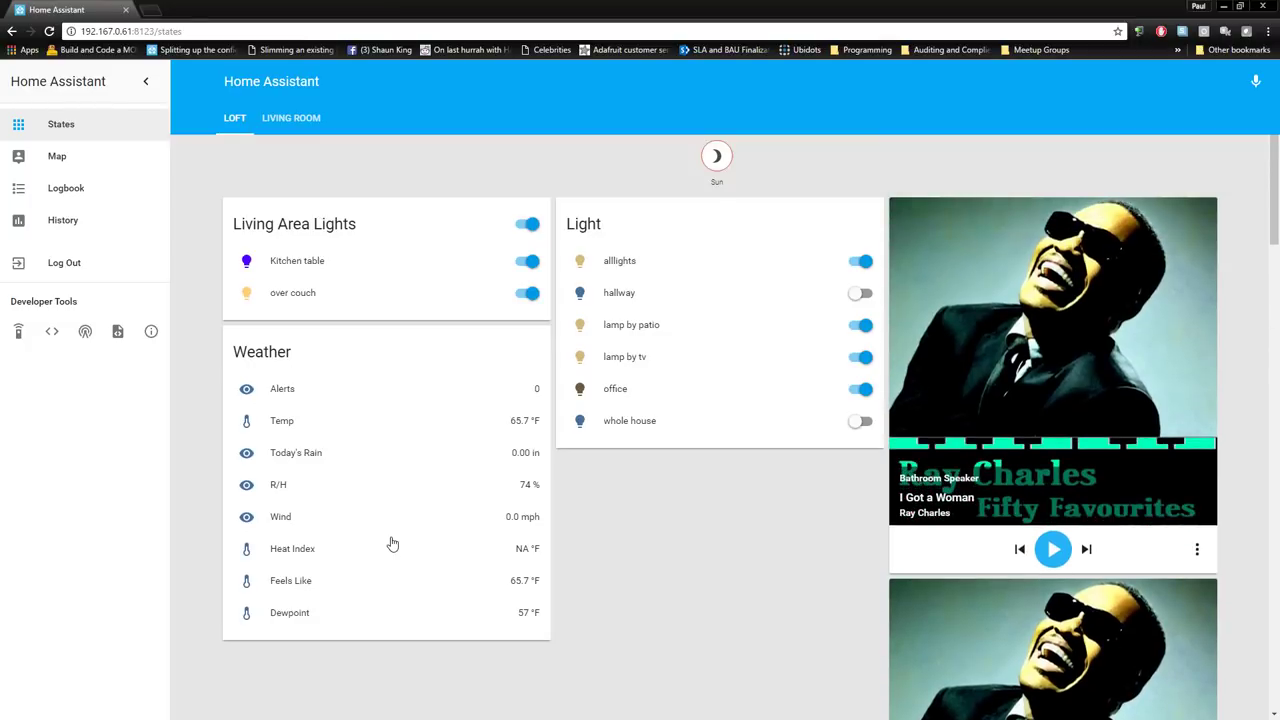
{"action": "scroll", "coordinate": [392, 543], "scroll_direction": "down", "scroll_amount": 2}
{"action": "scroll", "coordinate": [392, 543], "scroll_direction": "up", "scroll_amount": 1}
{"action": "scroll", "coordinate": [392, 543], "scroll_direction": "up", "scroll_amount": 1}
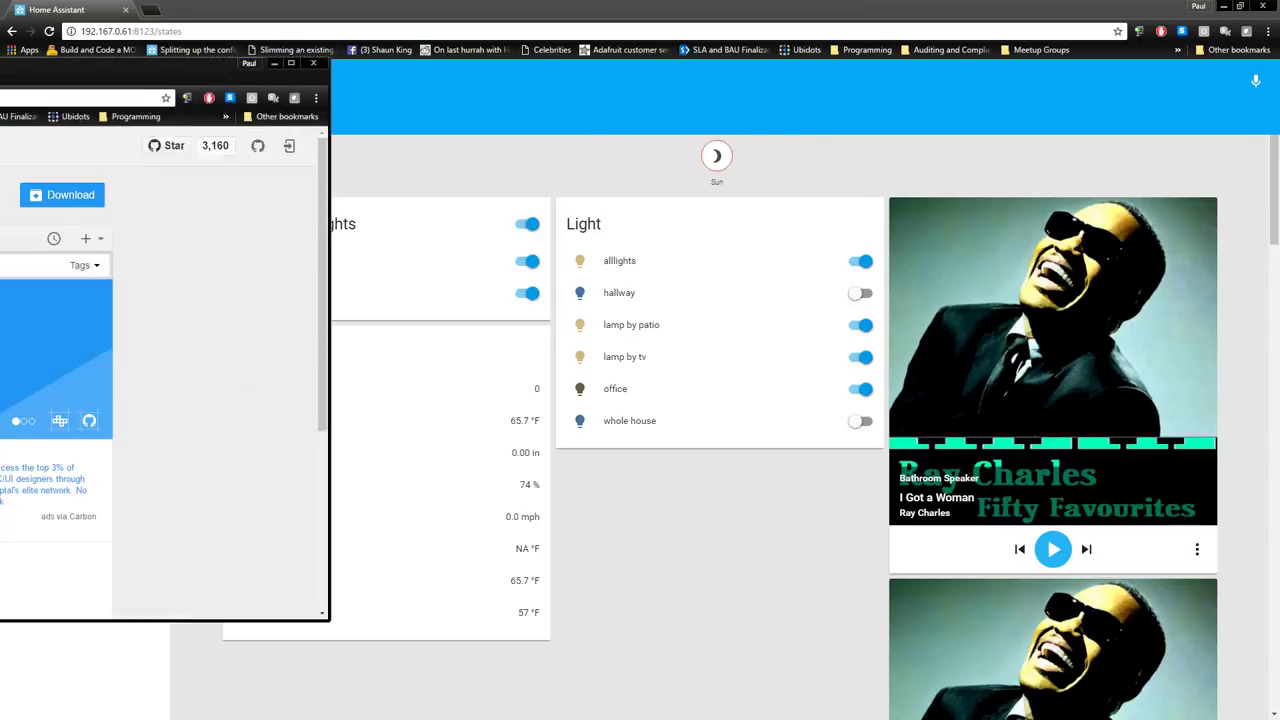
Bring the materialdesignicons.com window over the dashboard and browse the site
{"action": "left_click_drag", "start_coordinate": [0, 55], "coordinate": [576, 55]}
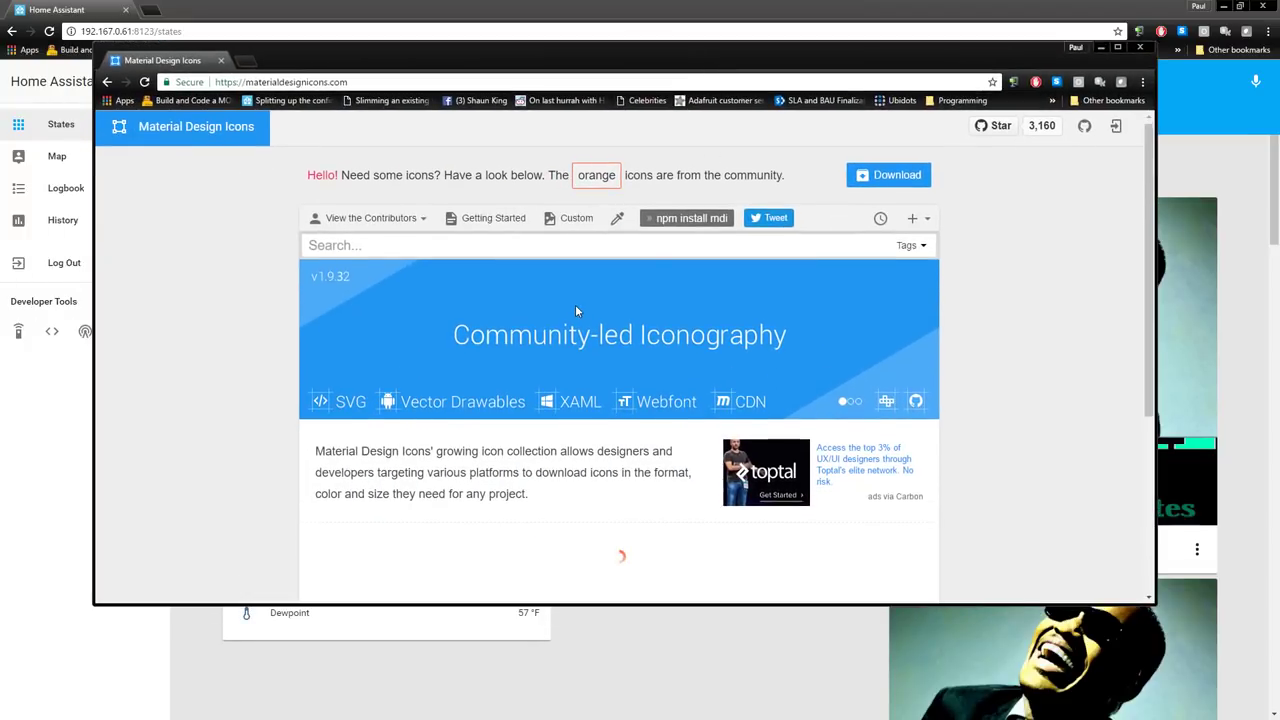
{"action": "scroll", "coordinate": [578, 315], "scroll_direction": "down", "scroll_amount": 3}
{"action": "scroll", "coordinate": [583, 327], "scroll_direction": "up", "scroll_amount": 3}
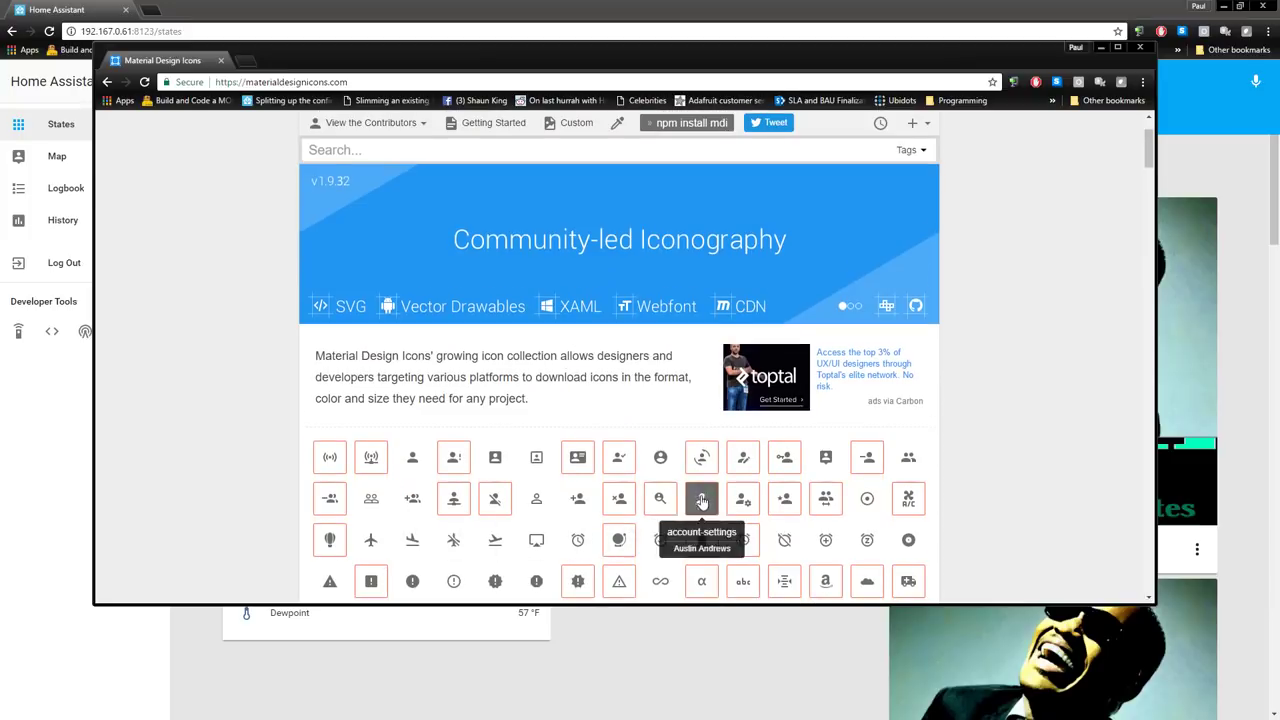
{"action": "scroll", "coordinate": [700, 500], "scroll_direction": "down", "scroll_amount": 4}
{"action": "scroll", "coordinate": [700, 505], "scroll_direction": "down", "scroll_amount": 2}
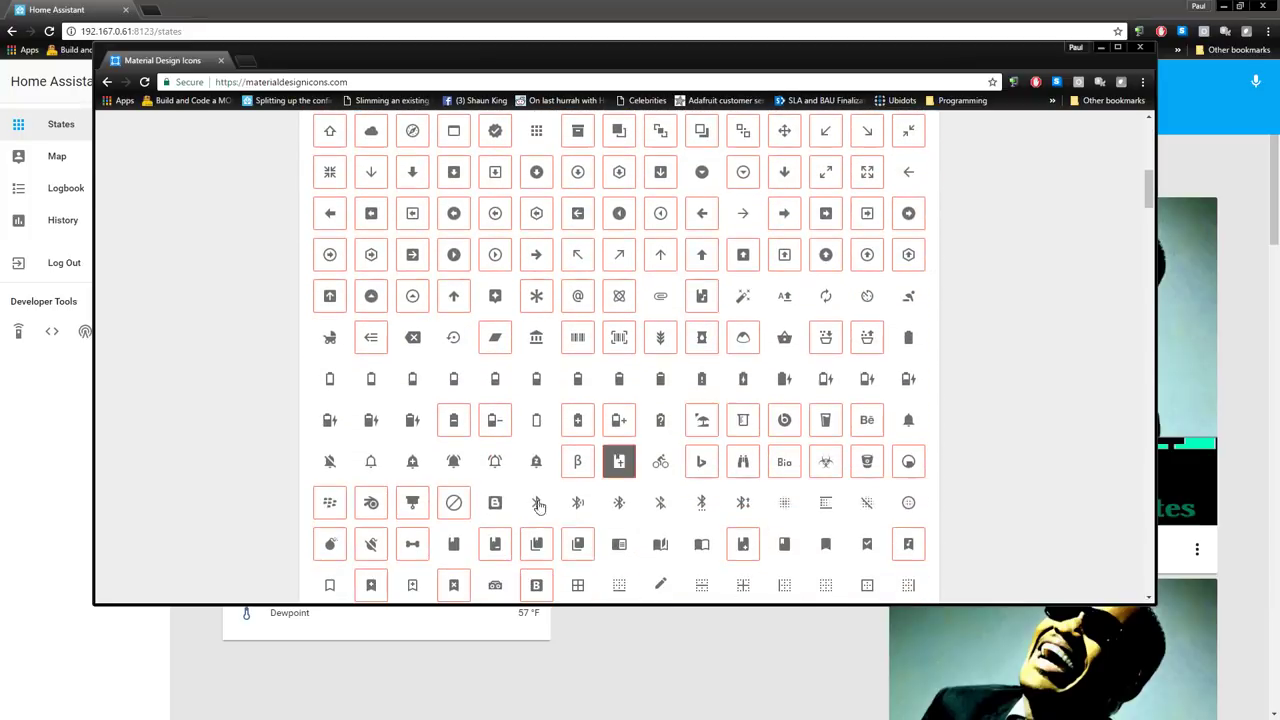
{"action": "scroll", "coordinate": [451, 363], "scroll_direction": "down", "scroll_amount": 1}
{"action": "scroll", "coordinate": [448, 490], "scroll_direction": "up", "scroll_amount": 2}
{"action": "scroll", "coordinate": [449, 491], "scroll_direction": "up", "scroll_amount": 6}
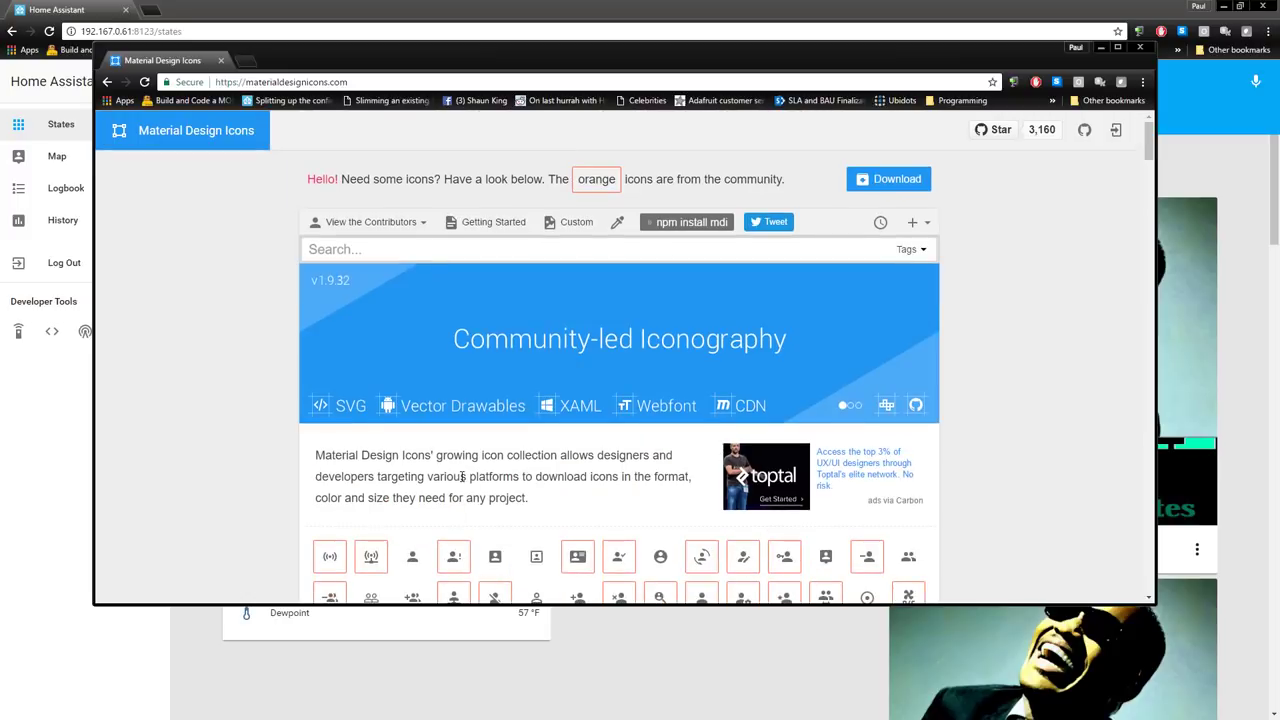
{"action": "left_click_drag", "start_coordinate": [522, 59], "coordinate": [510, 62]}
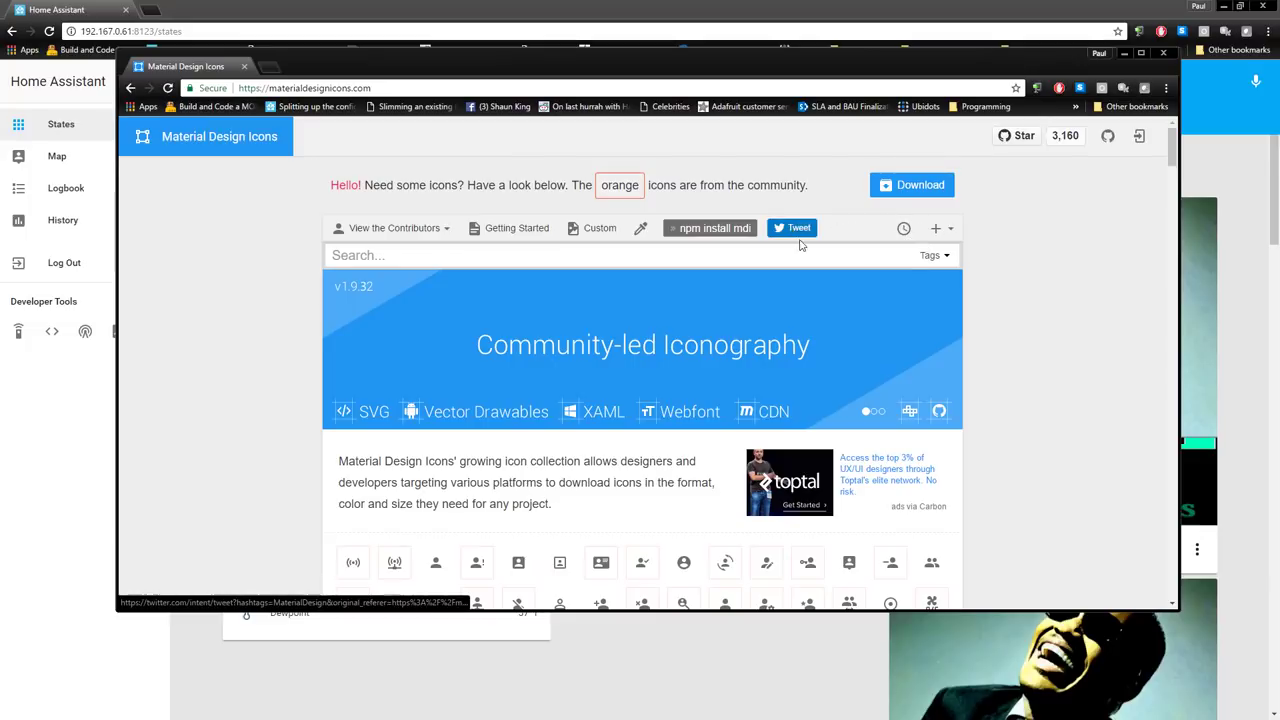
Search 'Temp', open the °F icon, and select its name temperature-fahrenheit
{"action": "left_click", "coordinate": [640, 264]}
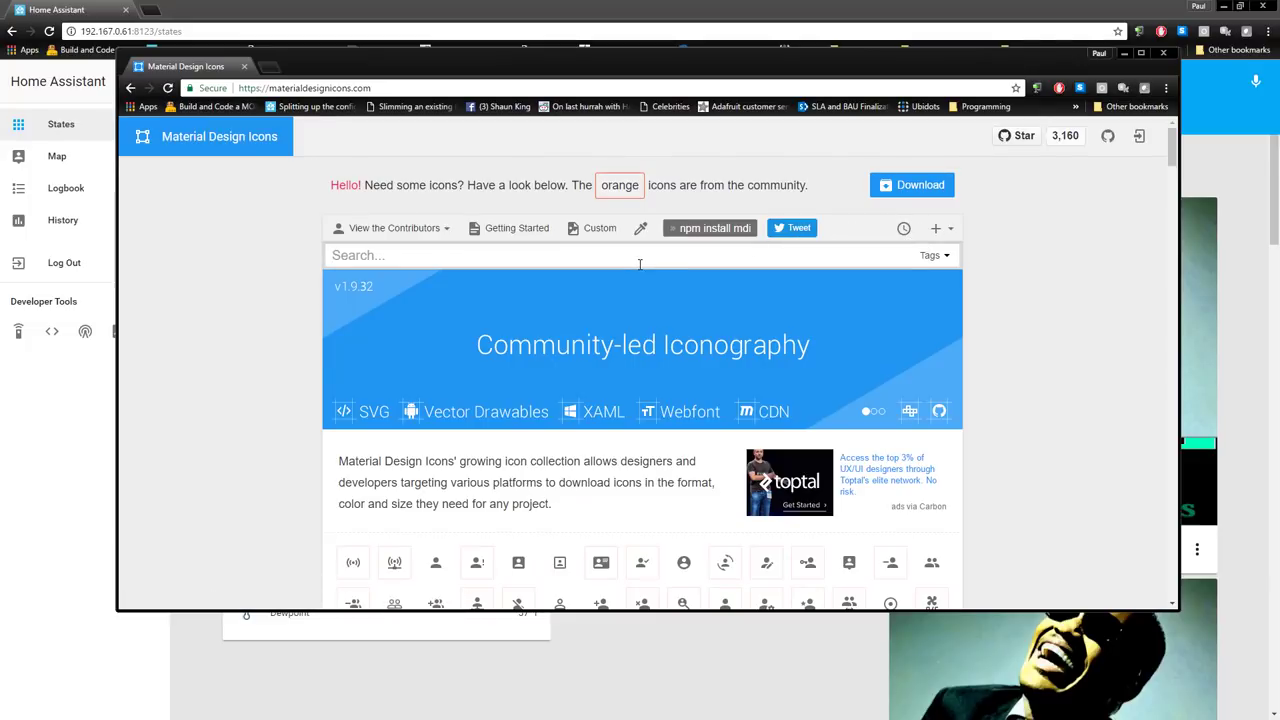
{"action": "type", "text": "Temp"}
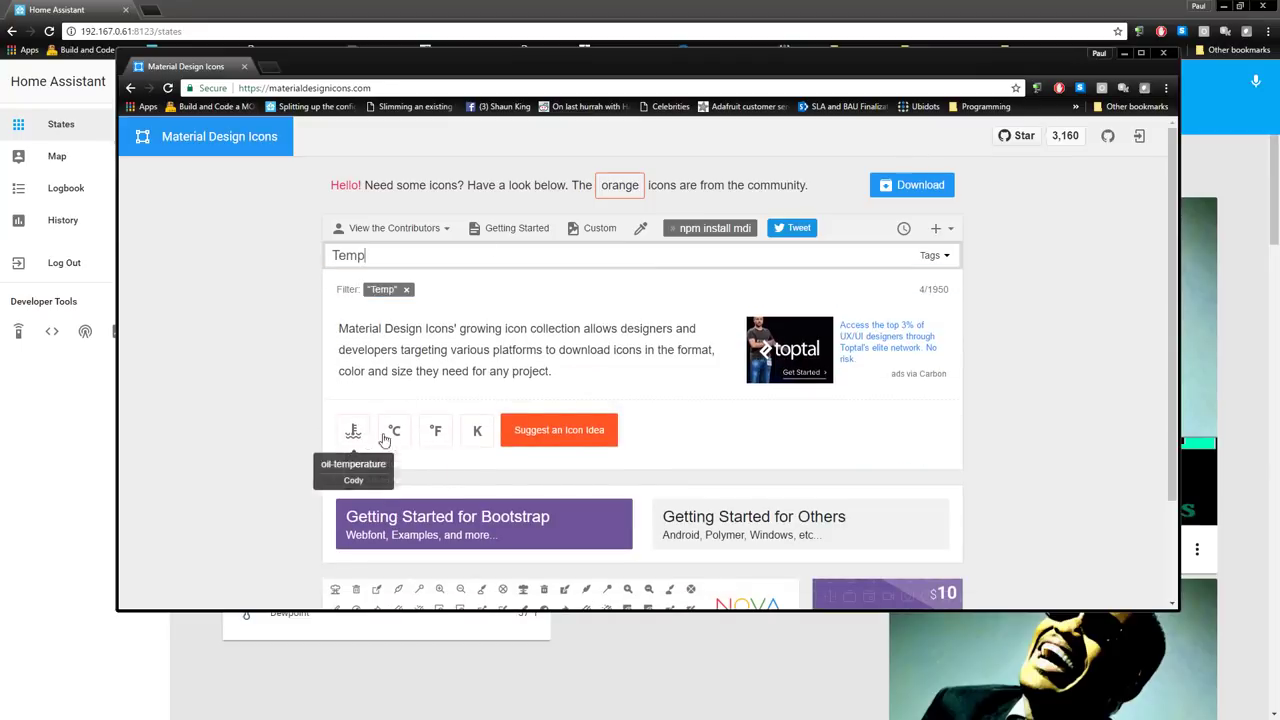
{"action": "left_click", "coordinate": [445, 440]}
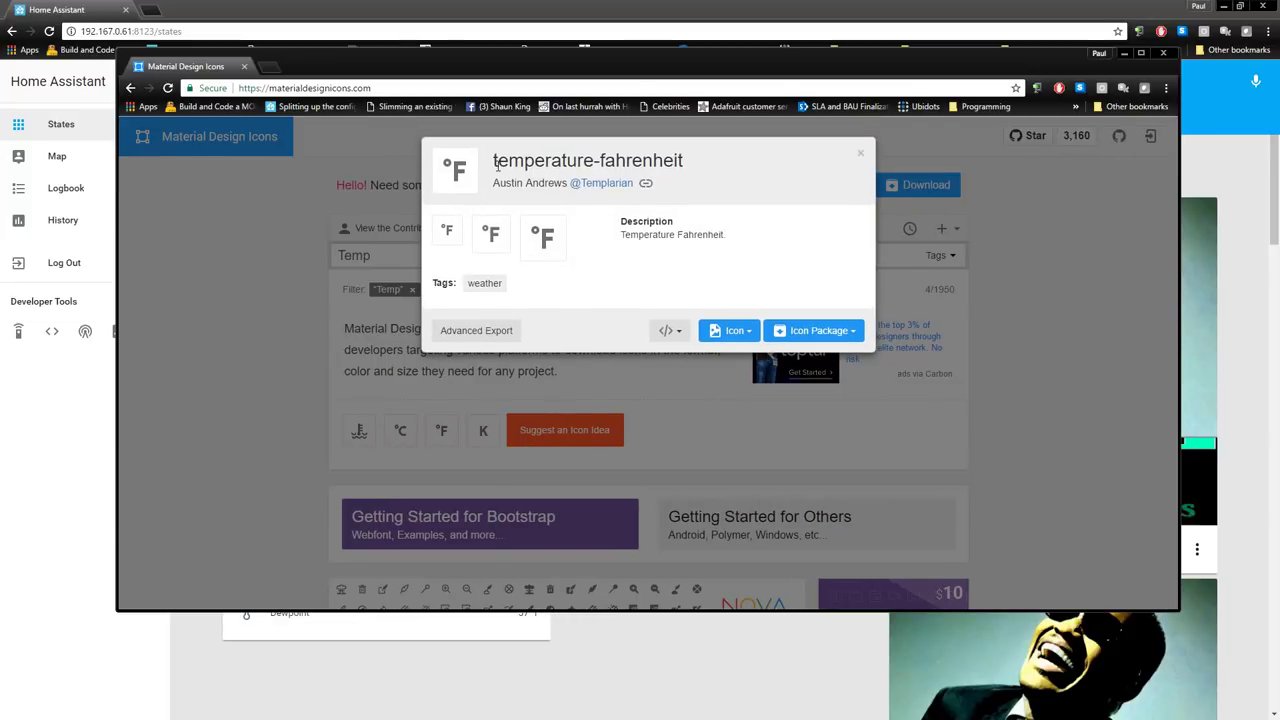
{"action": "left_click_drag", "start_coordinate": [690, 170], "coordinate": [507, 165]}
{"action": "left_click", "coordinate": [694, 158]}
{"action": "left_click_drag", "start_coordinate": [687, 164], "coordinate": [493, 170]}
{"action": "key", "text": "ctrl+c"}
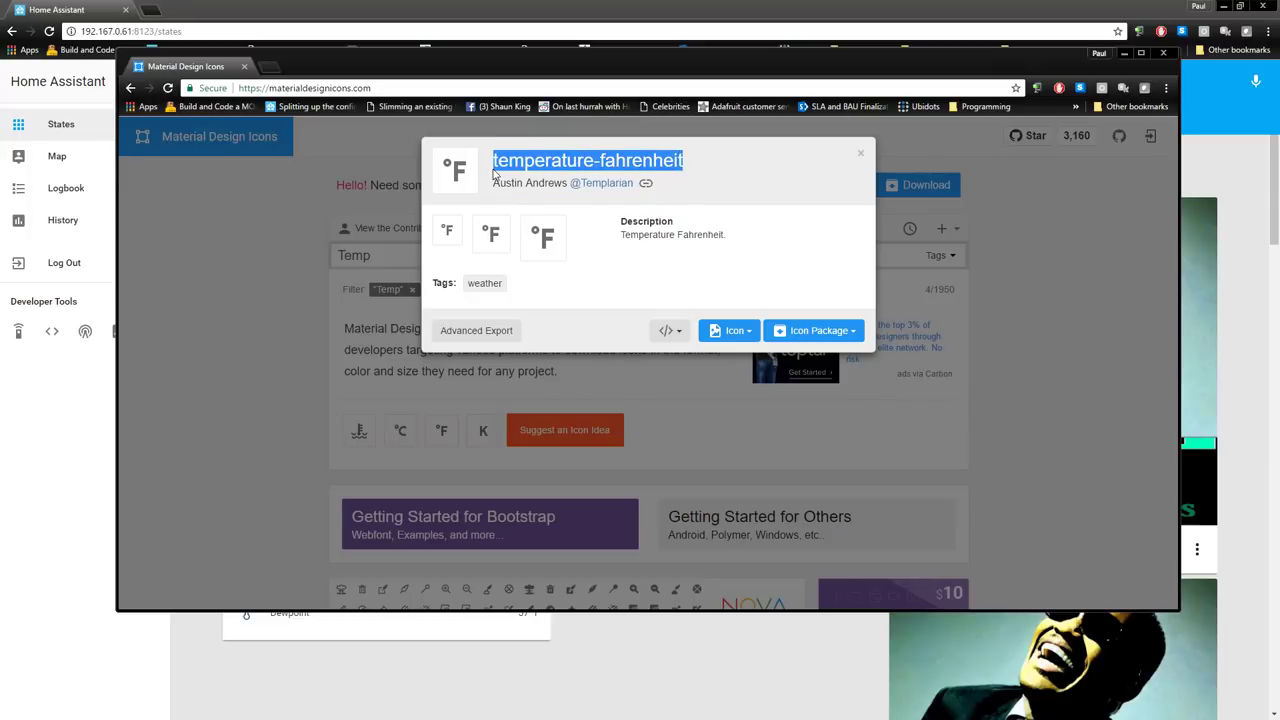
{"action": "left_click_drag", "start_coordinate": [968, 54], "coordinate": [0, 138]}
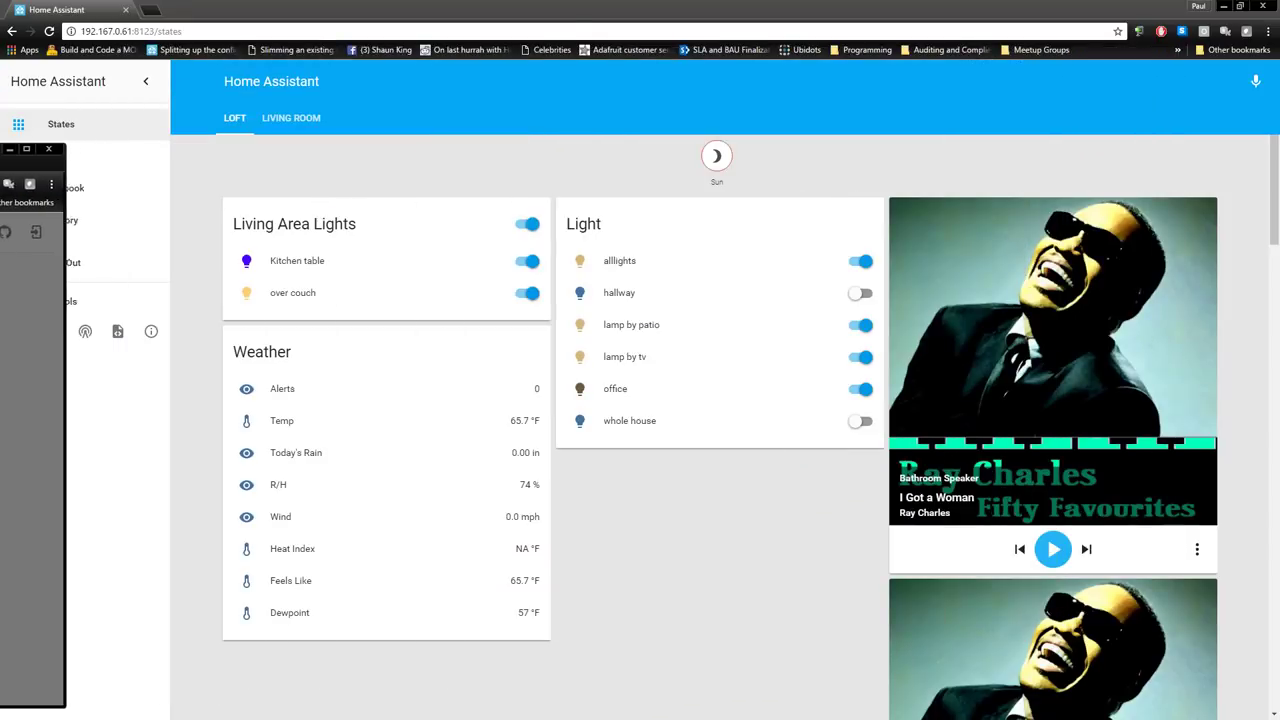
Switch to configuration.yaml in Notepad++ and locate the sensor customize entries
{"action": "left_click", "coordinate": [9, 148]}
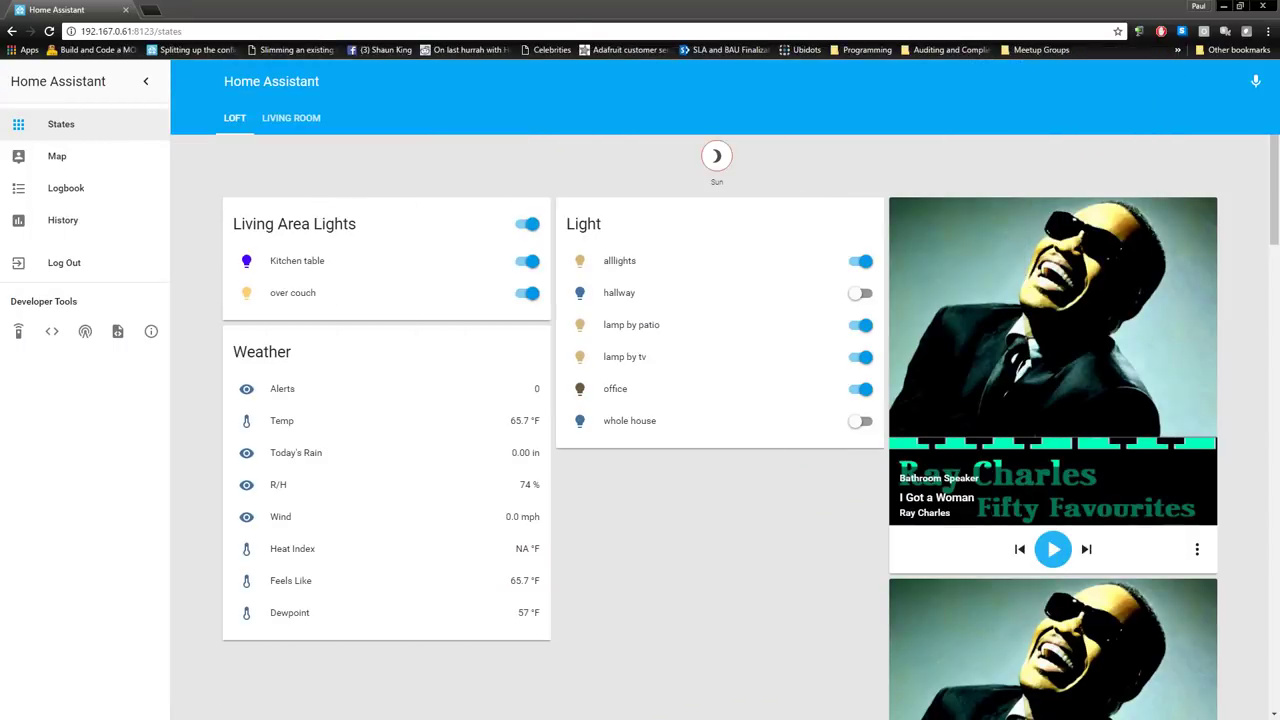
{"action": "key", "text": "alt+Tab"}
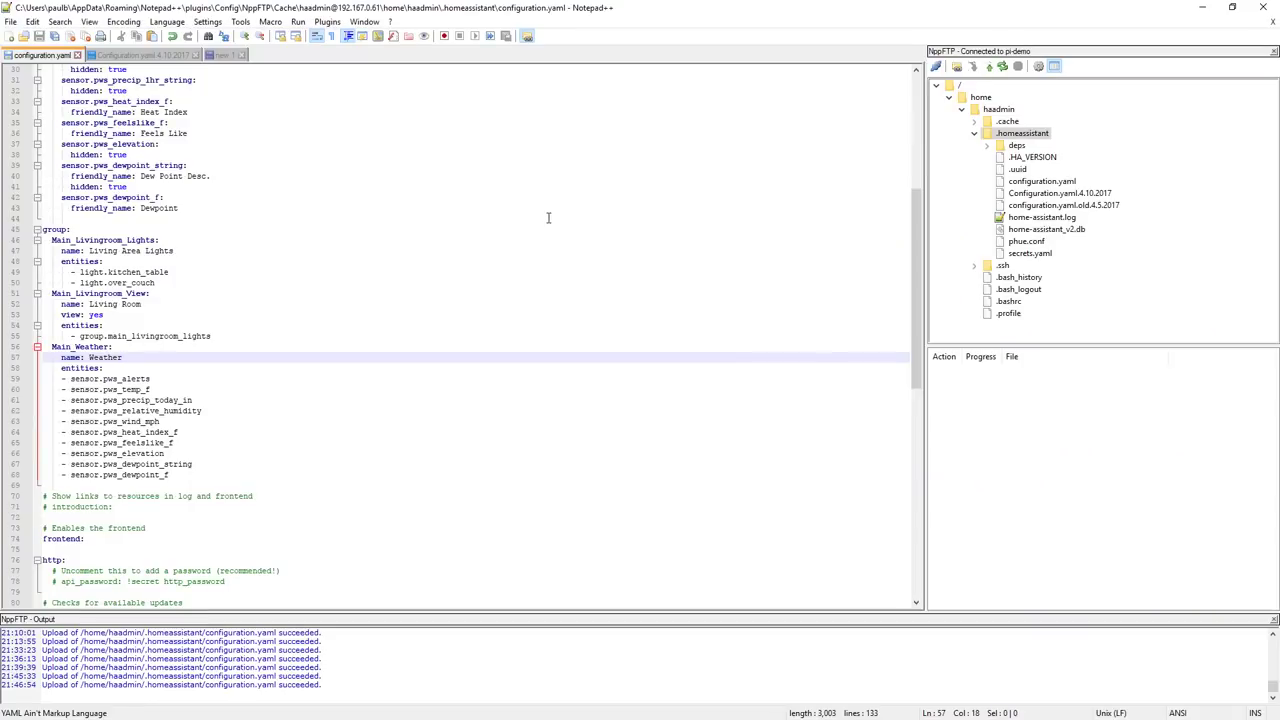
{"action": "scroll", "coordinate": [500, 268], "scroll_direction": "up", "scroll_amount": 4}
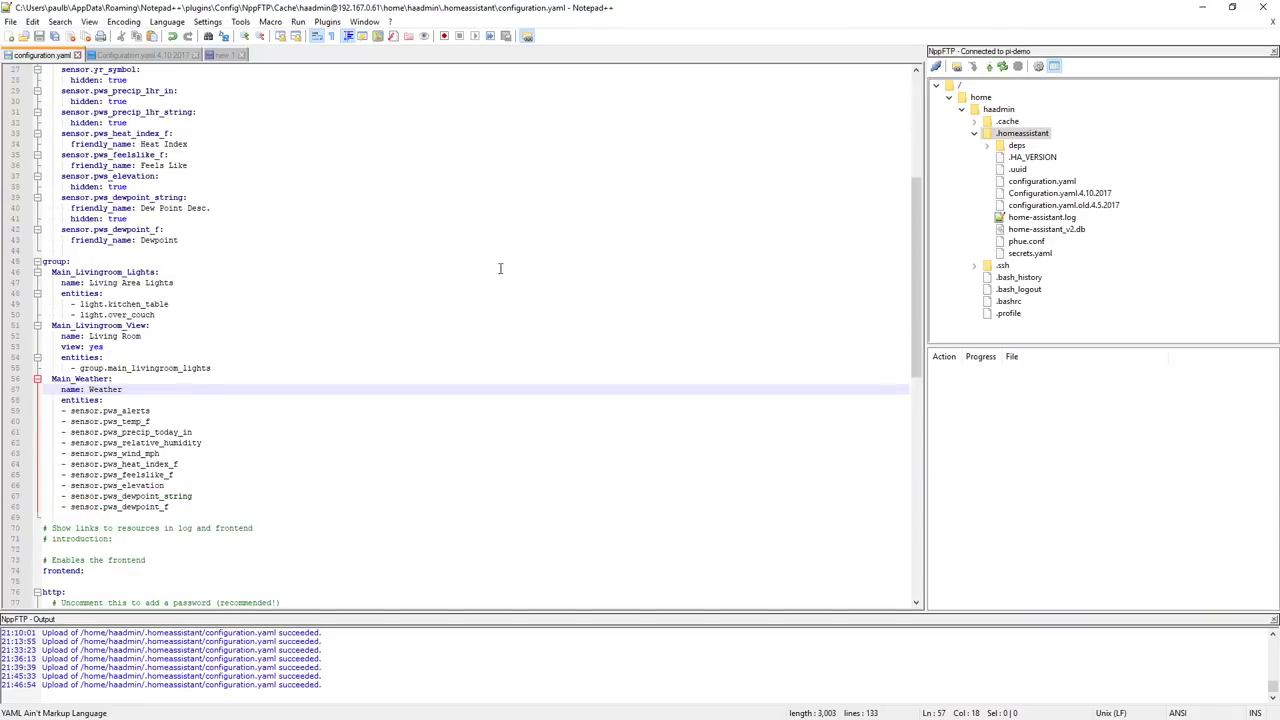
{"action": "scroll", "coordinate": [199, 212], "scroll_direction": "up", "scroll_amount": 3}
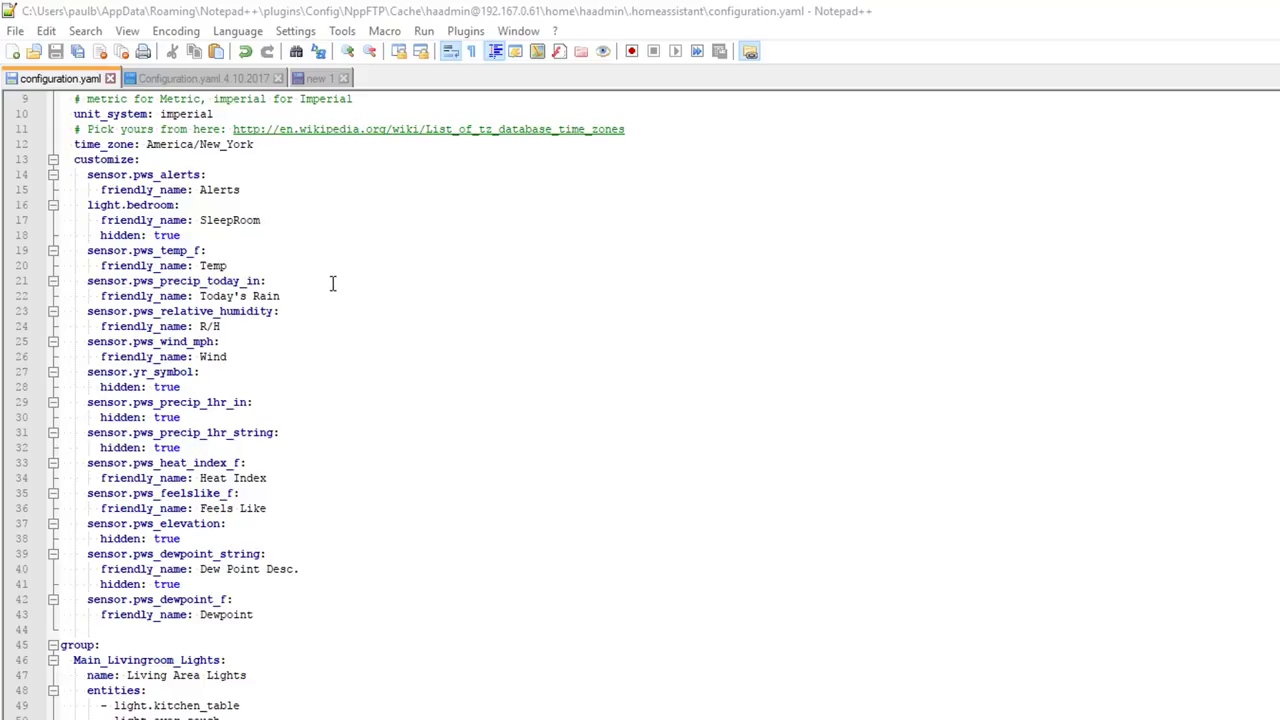
{"action": "scroll", "coordinate": [334, 283], "scroll_direction": "down", "scroll_amount": 1}
{"action": "left_click", "coordinate": [274, 432]}
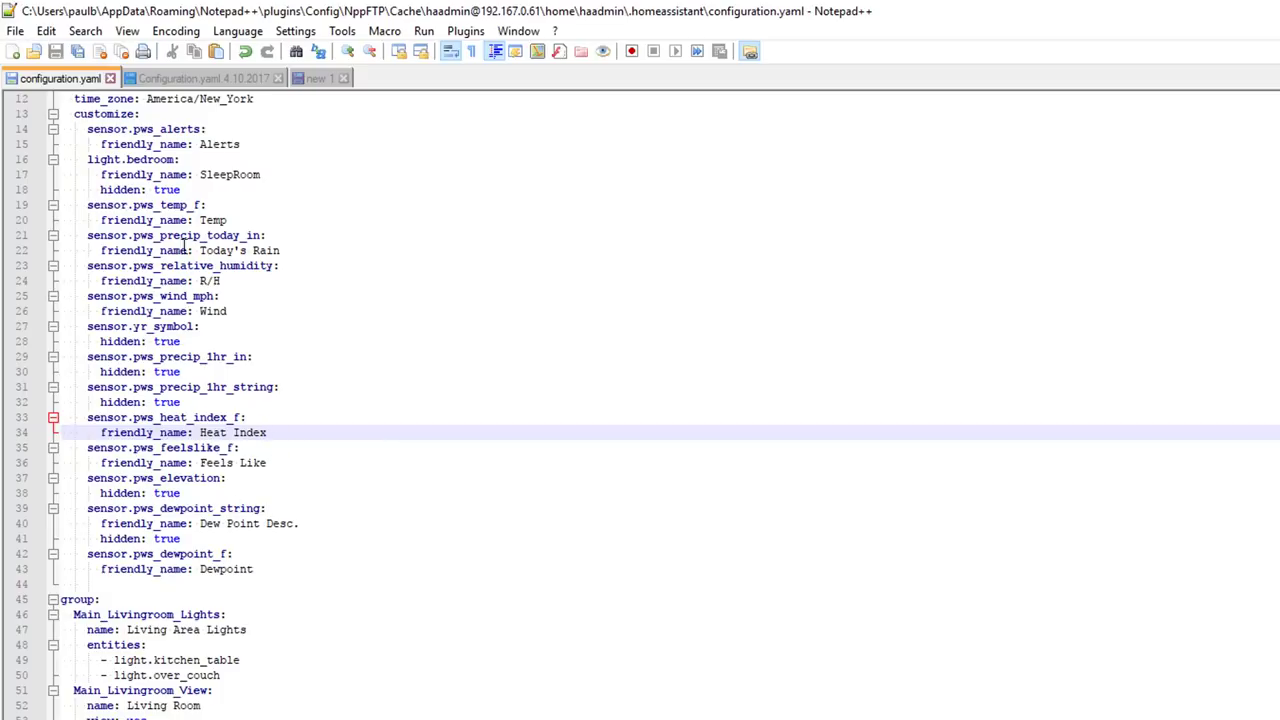
Add 'icon: mdi:temperature-fahrenheit' under 'friendly_name: Temp' and save the file
{"action": "left_click", "coordinate": [233, 219]}
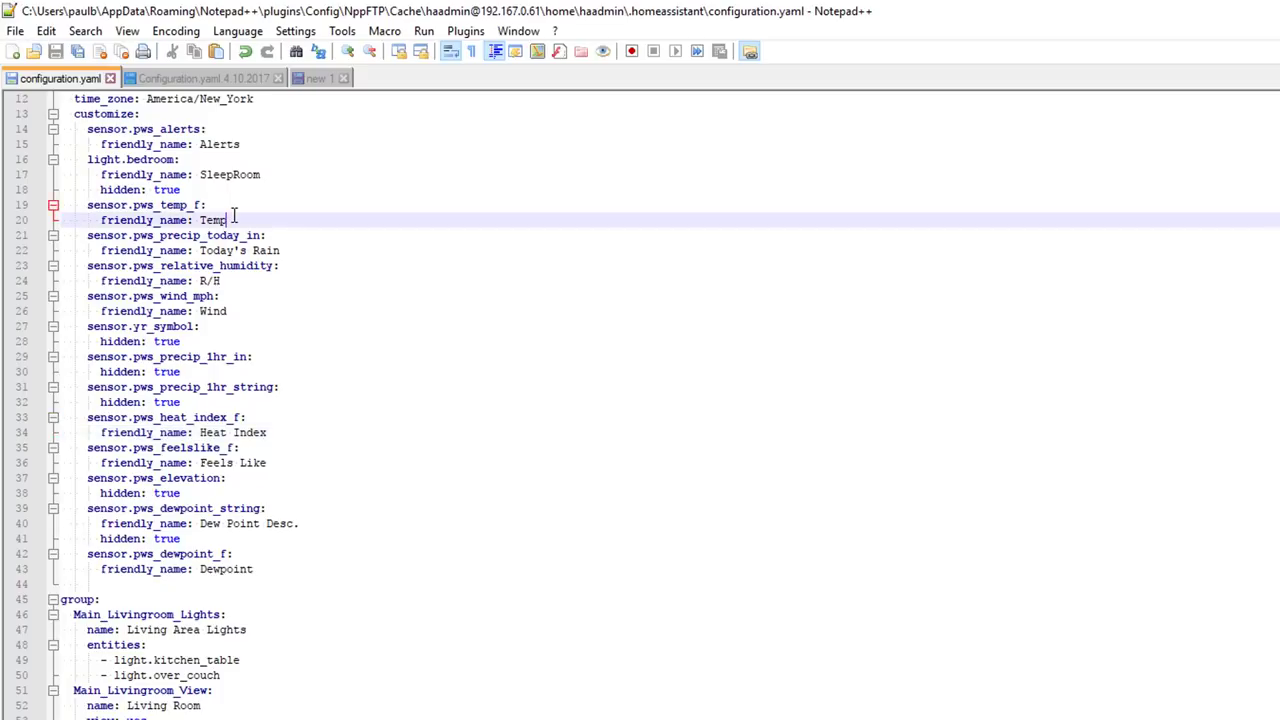
{"action": "key", "text": "Return"}
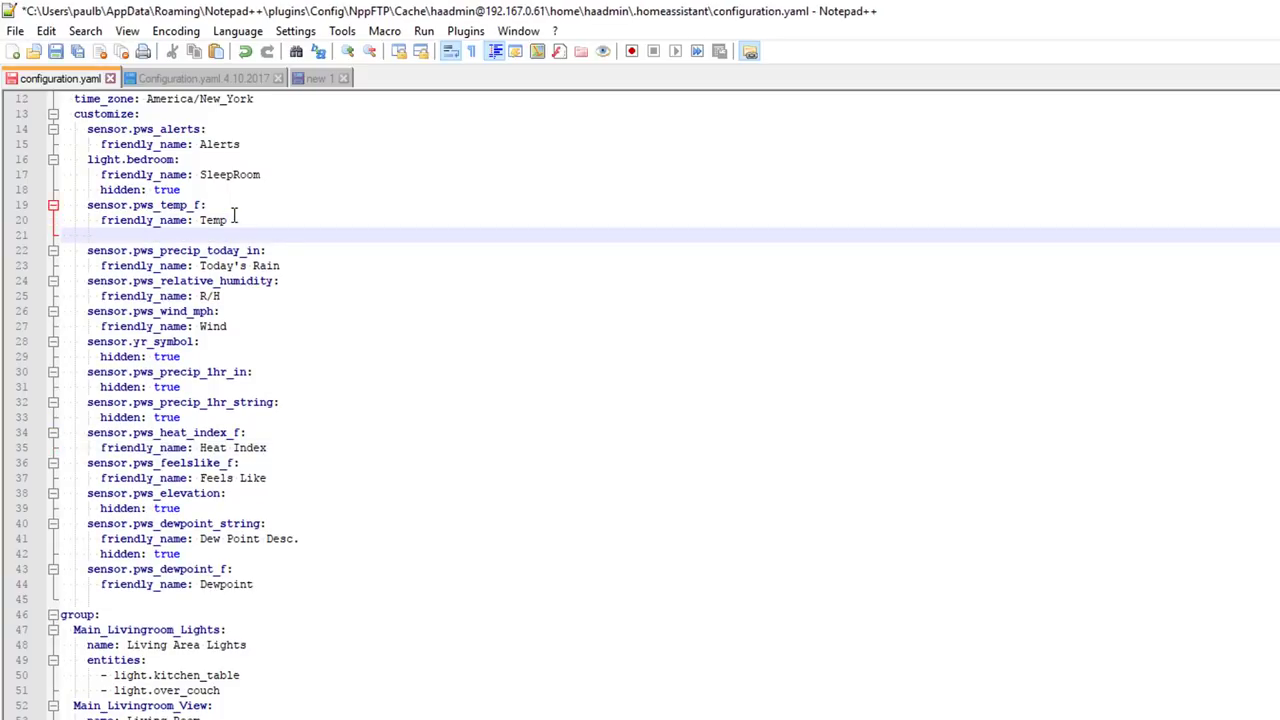
{"action": "type", "text": "icon: mdi:"}
{"action": "key", "text": "ctrl+v"}
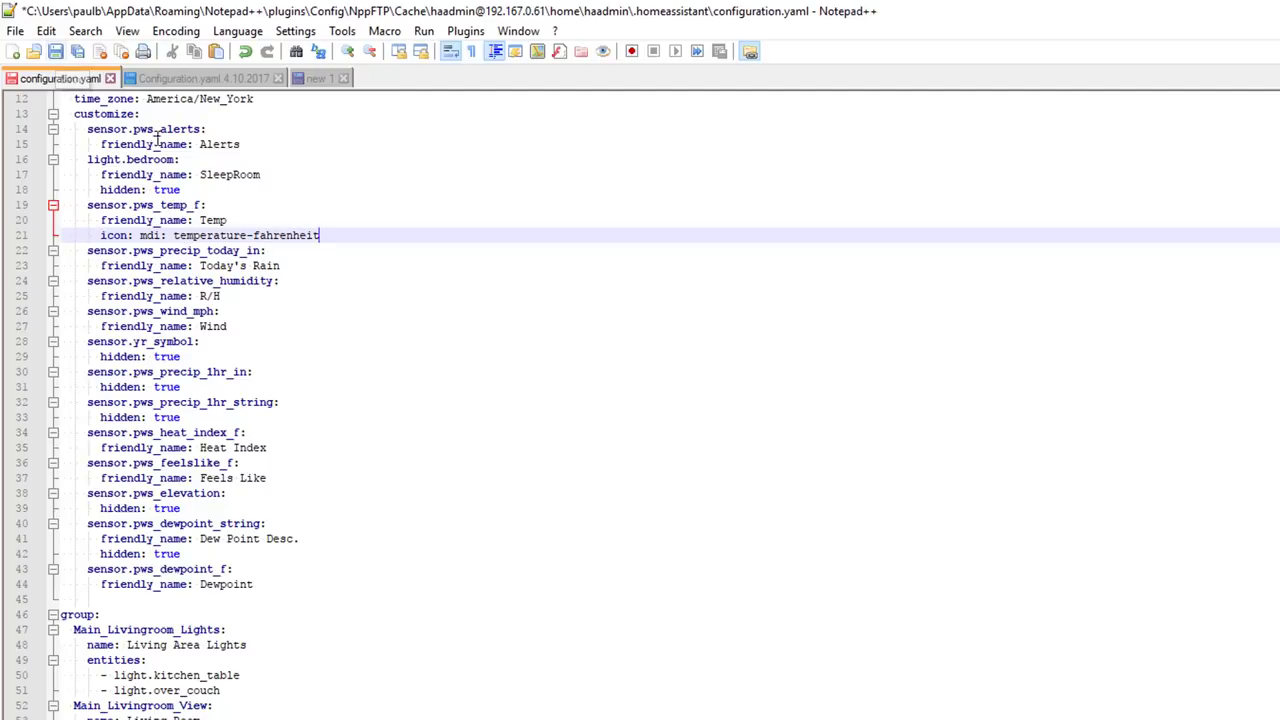
{"action": "left_click", "coordinate": [172, 235]}
{"action": "key", "text": "BackSpace"}
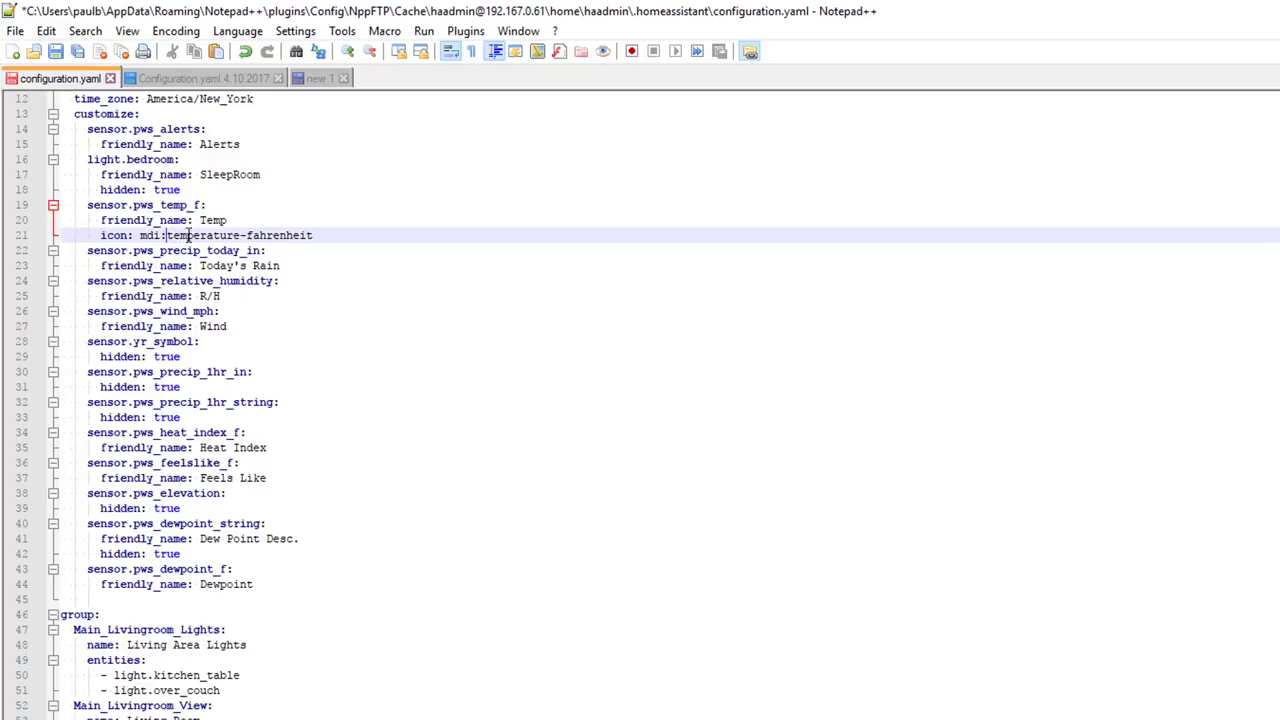
{"action": "left_click", "coordinate": [57, 54]}
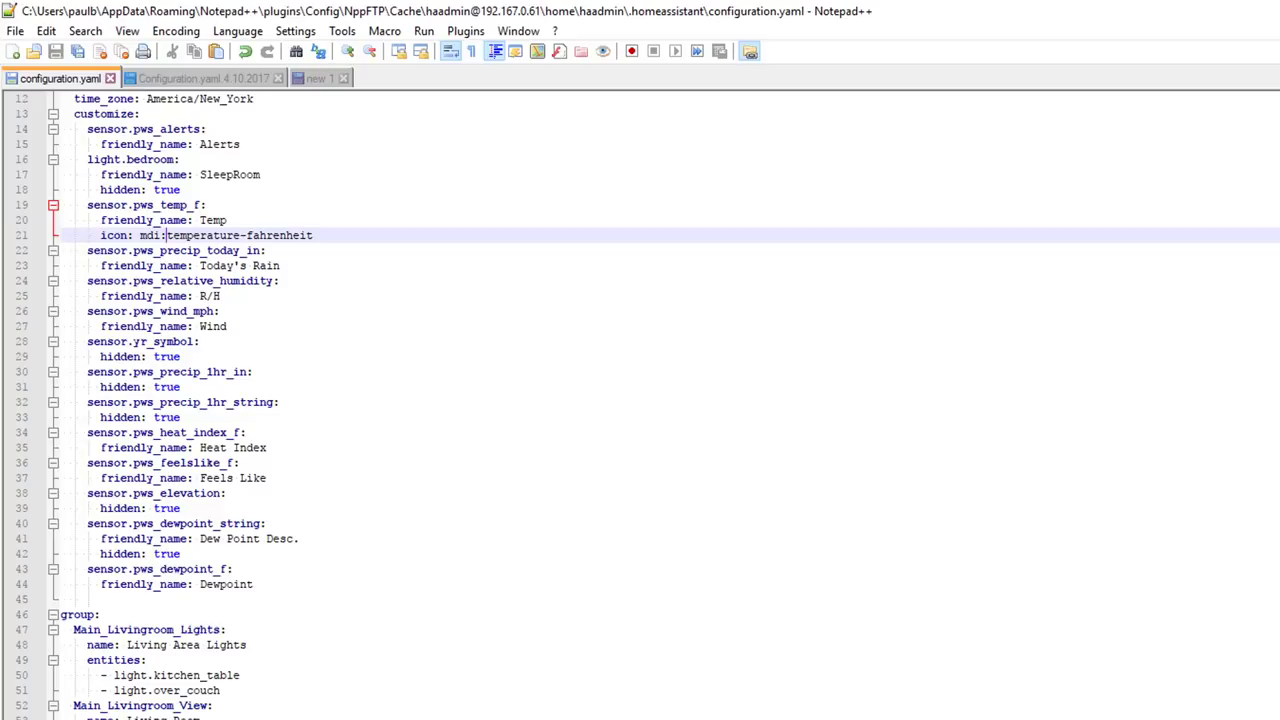
{"action": "key", "text": "alt+Tab"}
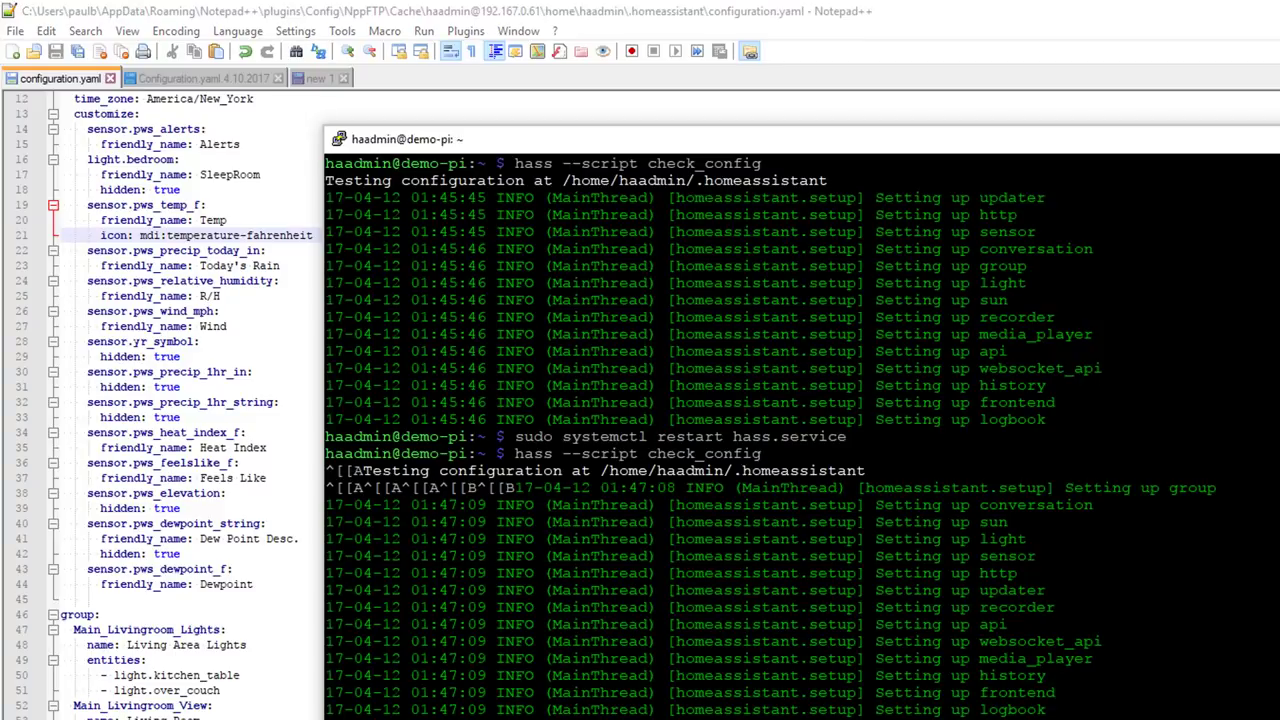
Run check_config again, then rerun 'sudo systemctl restart hass.service'
{"action": "key", "text": "Return"}
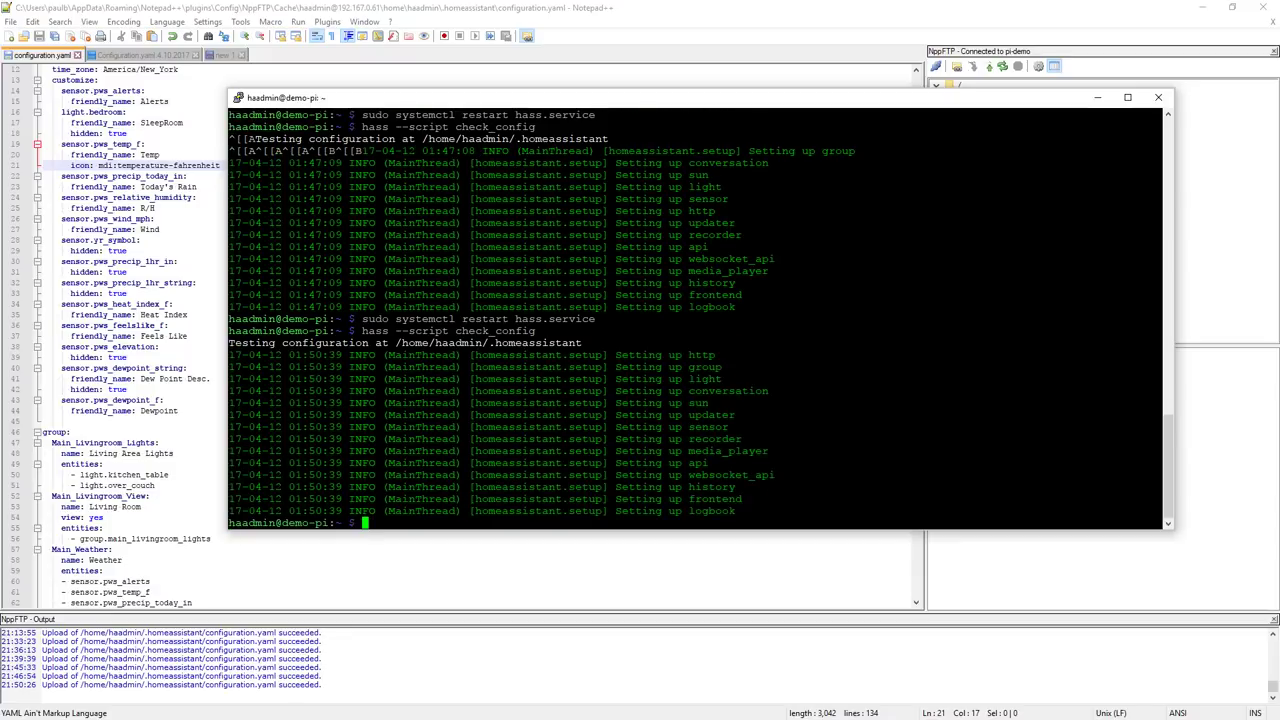
{"action": "key", "text": "Up"}
{"action": "key", "text": "Up"}
{"action": "key", "text": "Return"}
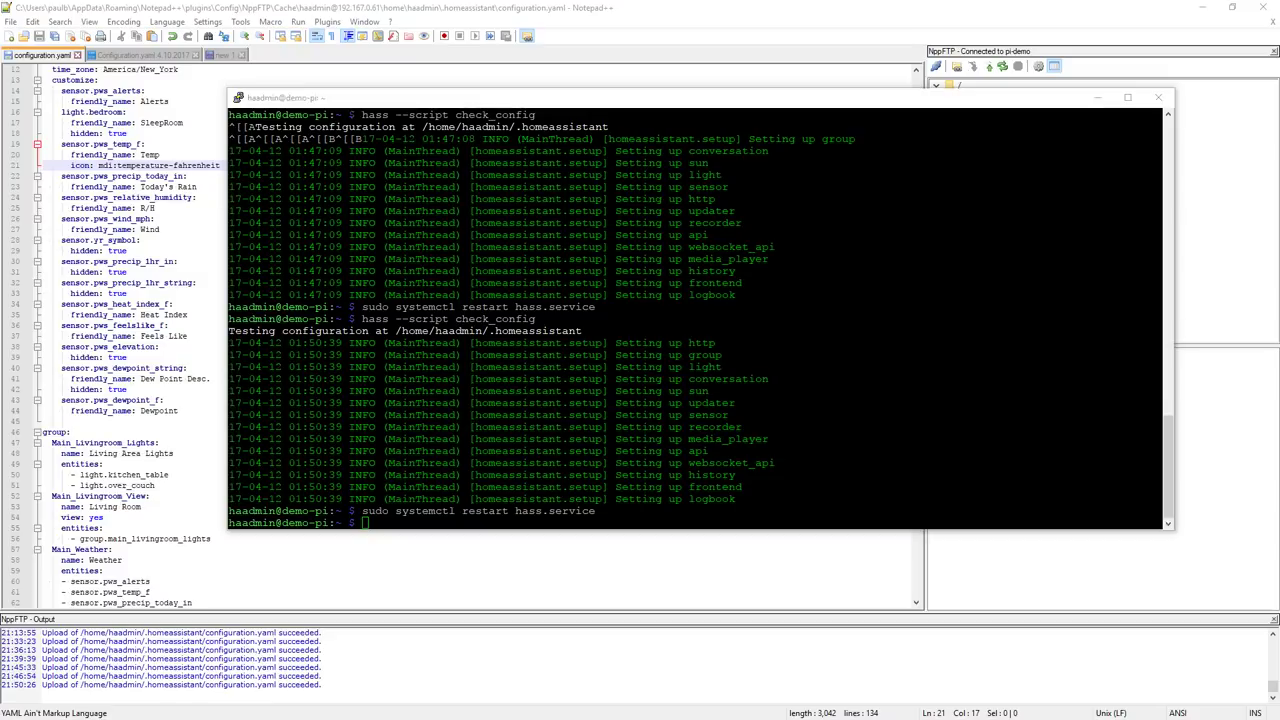
{"action": "key", "text": "alt+Tab"}
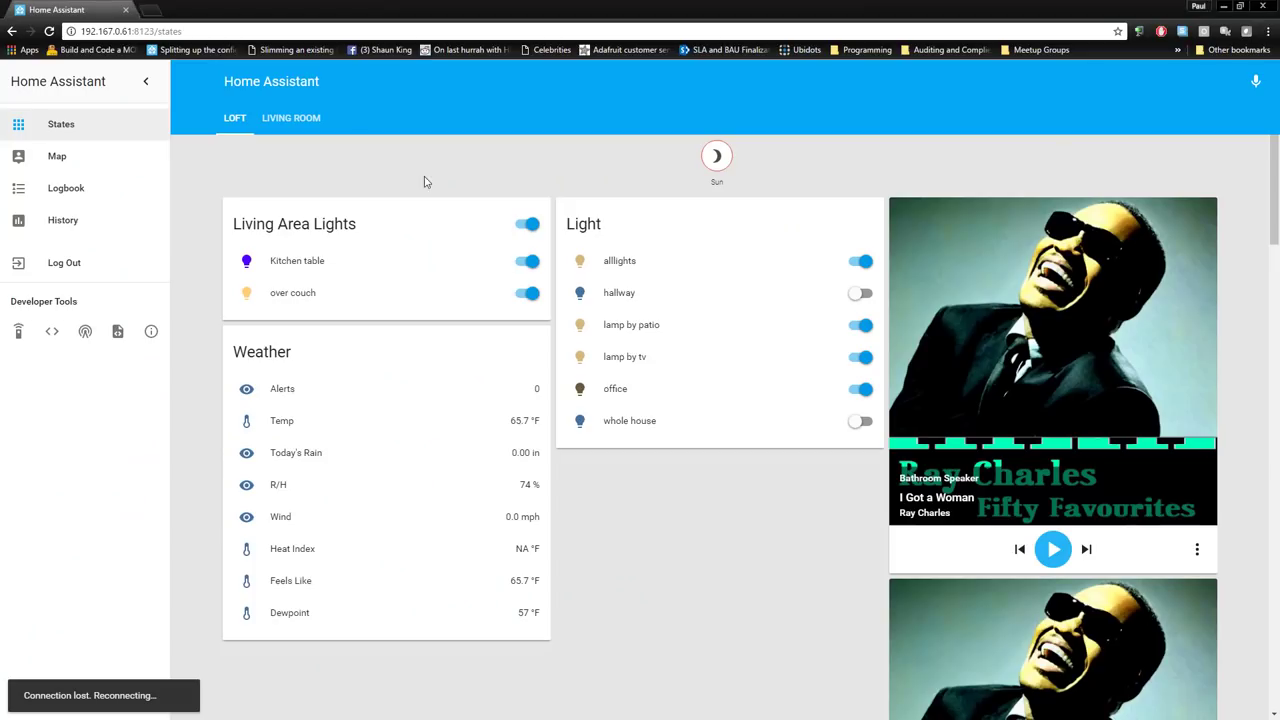
Reload the Home Assistant page to see the °F icon on the Weather card's Temp row
{"action": "right_click", "coordinate": [419, 170]}
{"action": "left_click", "coordinate": [462, 206]}
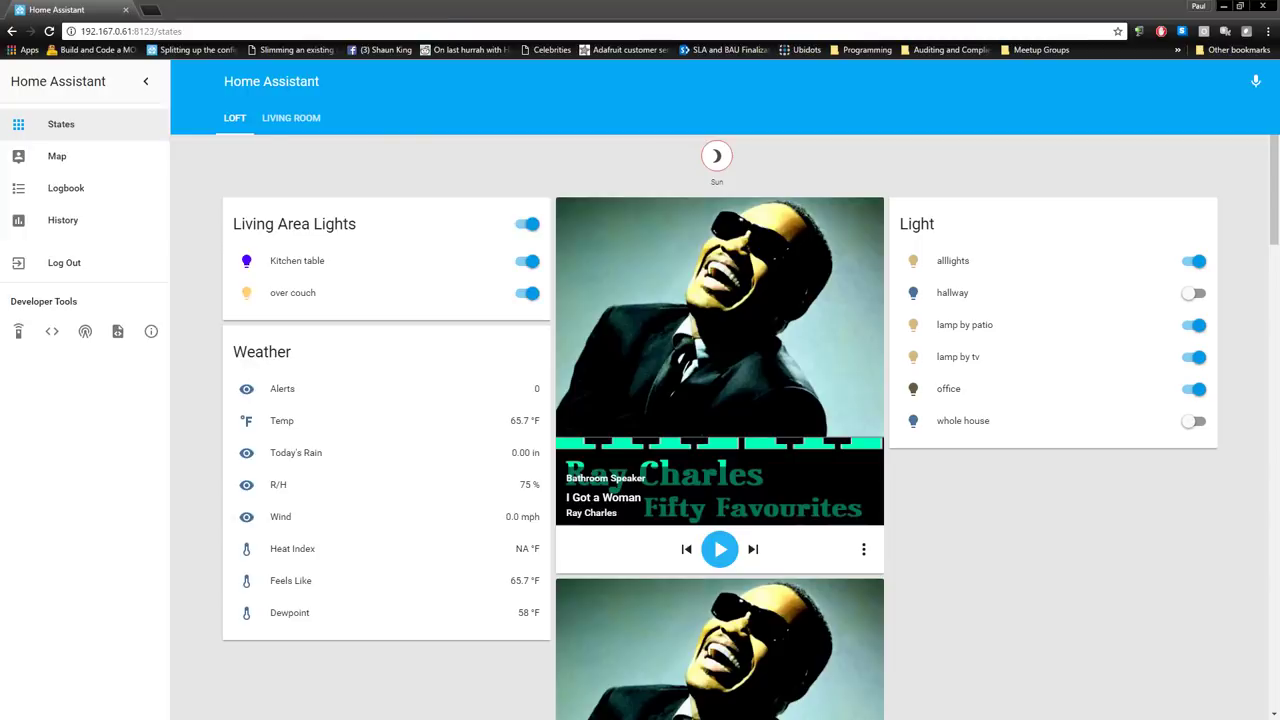
{"action": "key", "text": "alt+Tab"}
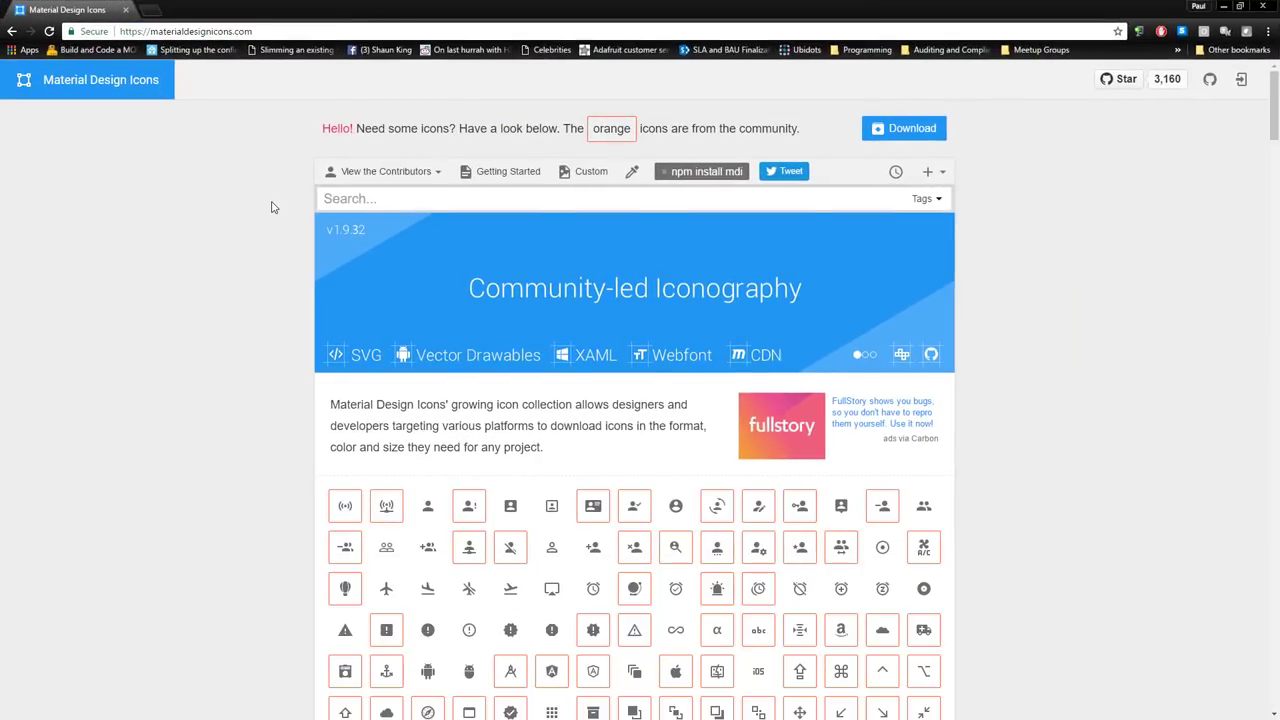
Search 'Kitchen', then 'Light', and select the flashlight icon's name
{"action": "left_click", "coordinate": [346, 195]}
{"action": "type", "text": "Kith"}
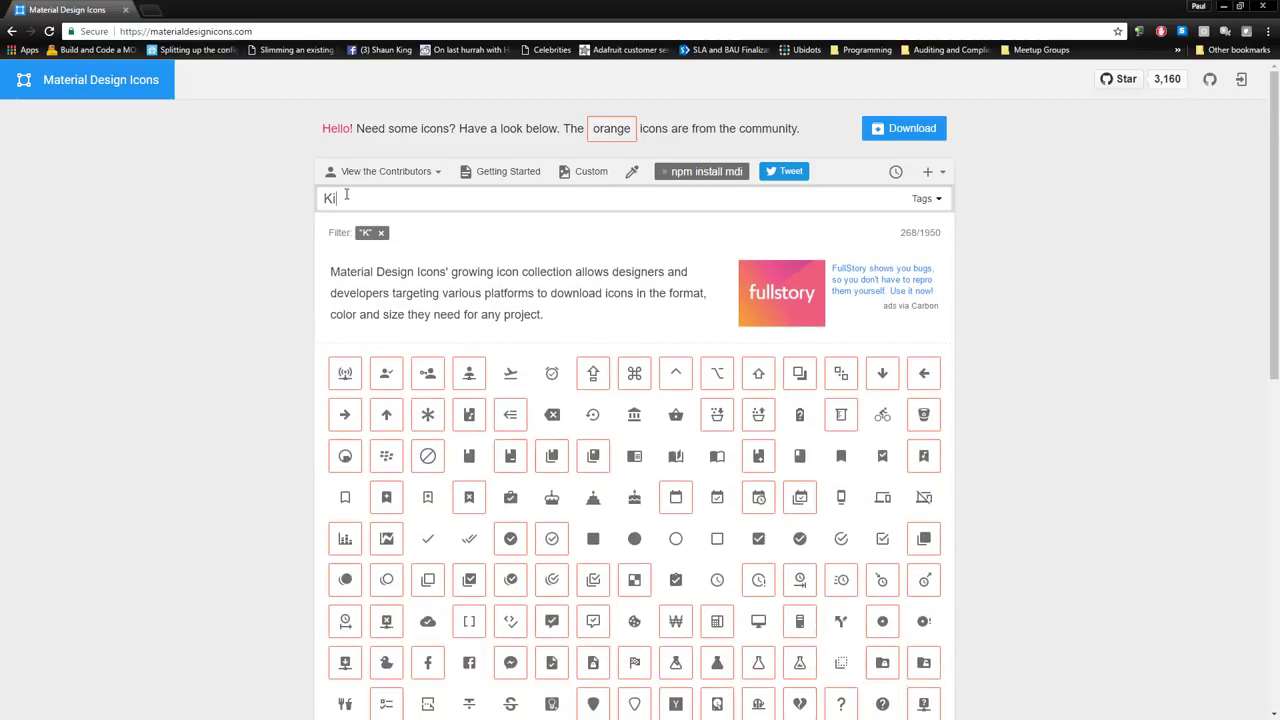
{"action": "key", "text": "BackSpace"}
{"action": "key", "text": "BackSpace"}
{"action": "type", "text": "tchen"}
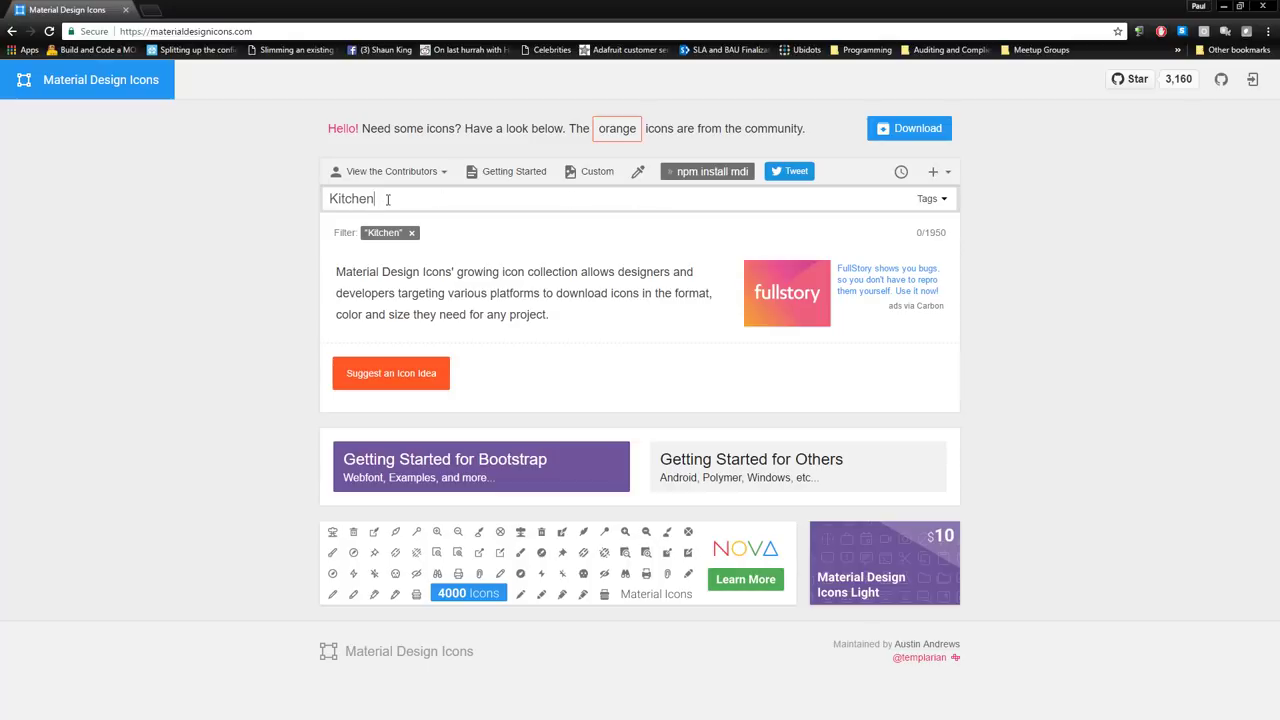
{"action": "left_click_drag", "start_coordinate": [387, 199], "coordinate": [306, 199]}
{"action": "type", "text": "Light"}
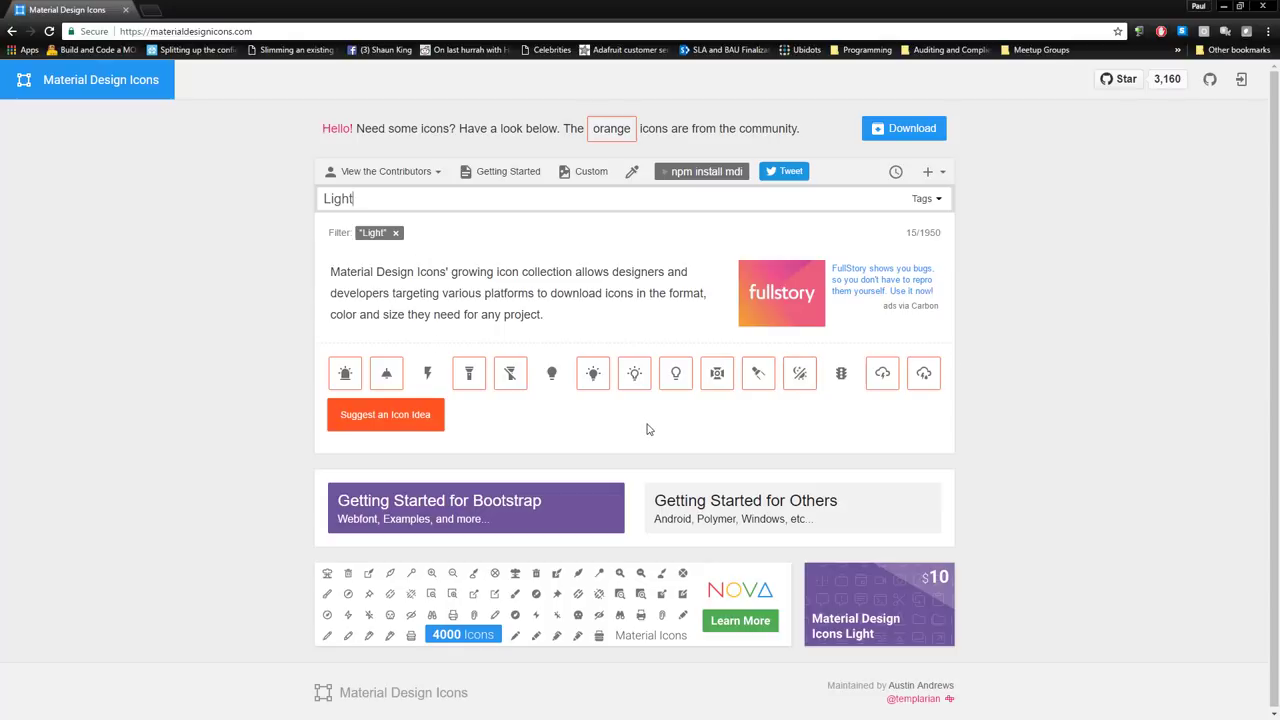
{"action": "left_click", "coordinate": [467, 376]}
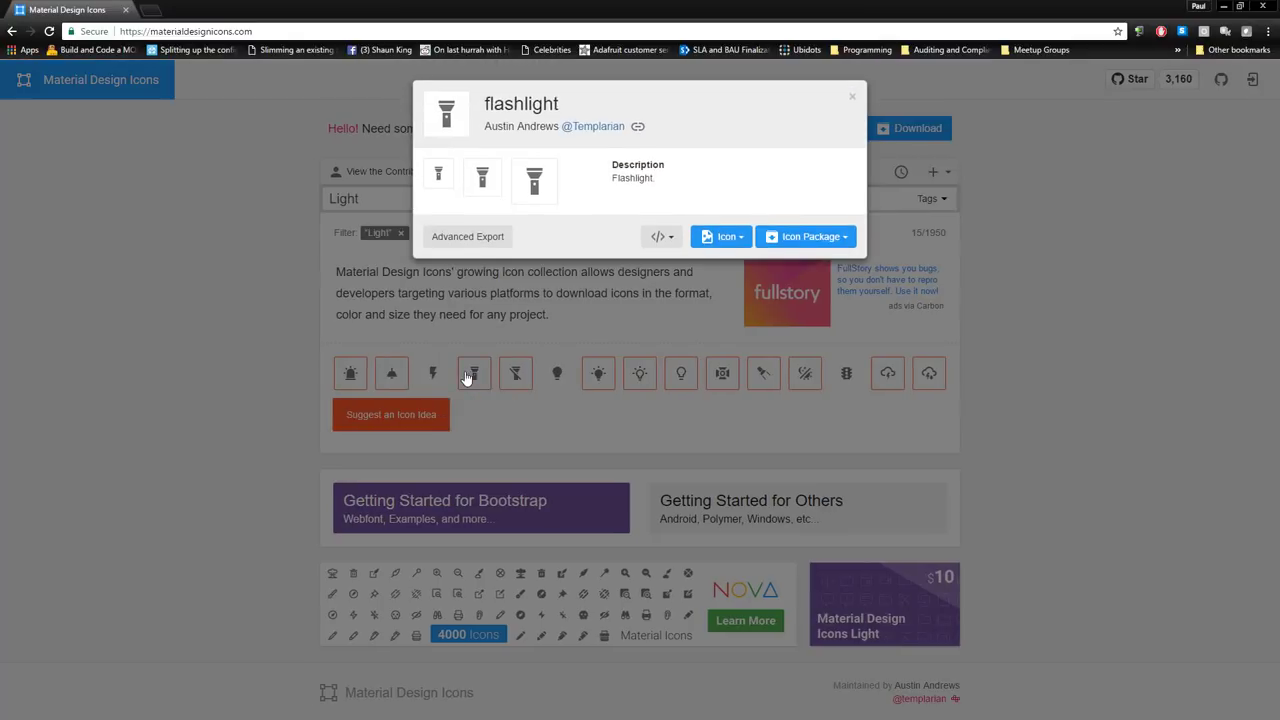
{"action": "left_click_drag", "start_coordinate": [561, 104], "coordinate": [484, 104]}
{"action": "key", "text": "ctrl+c"}
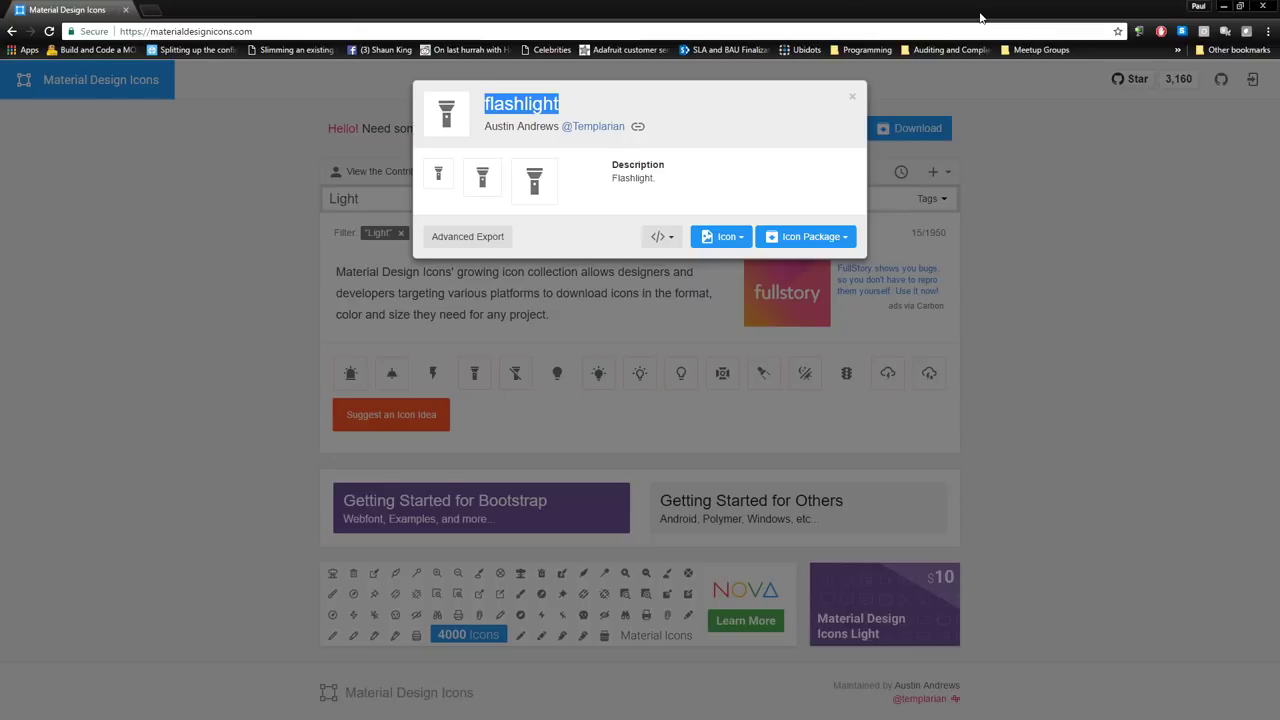
{"action": "key", "text": "alt+Tab"}
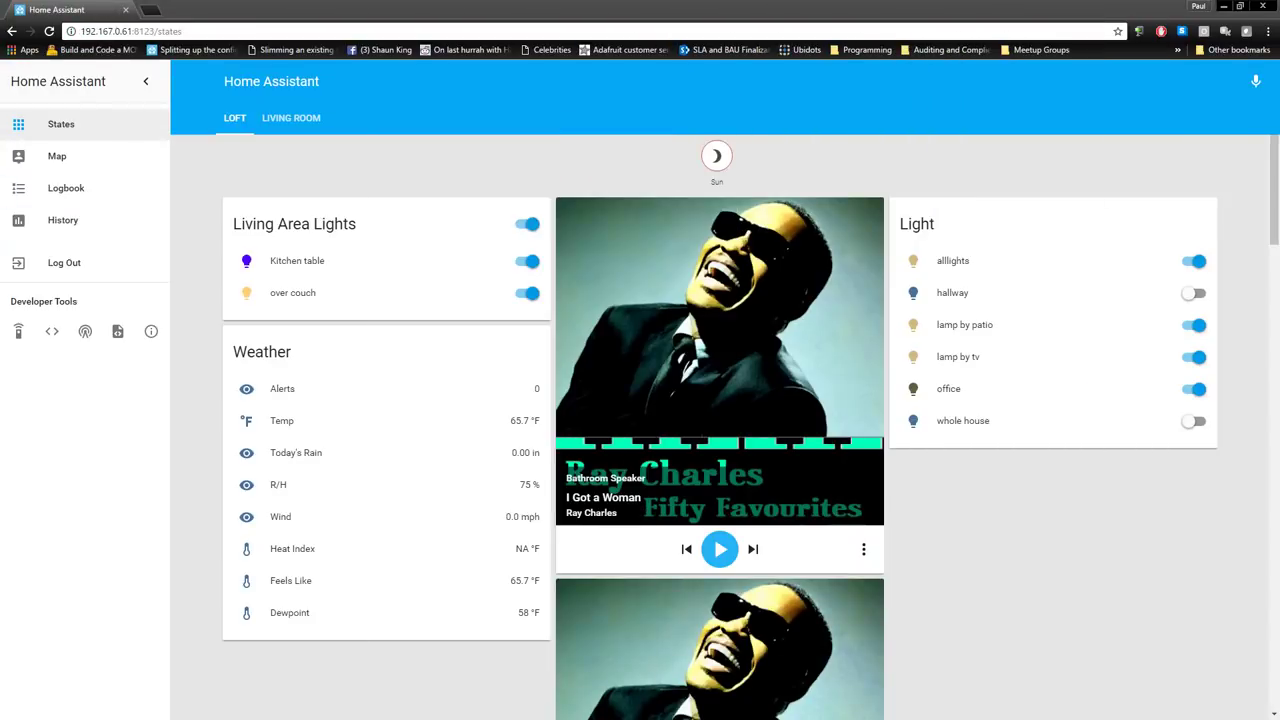
Scroll to the top of configuration.yaml and place the caret after the light.bedroom settings on line 18
{"action": "key", "text": "alt+Tab"}
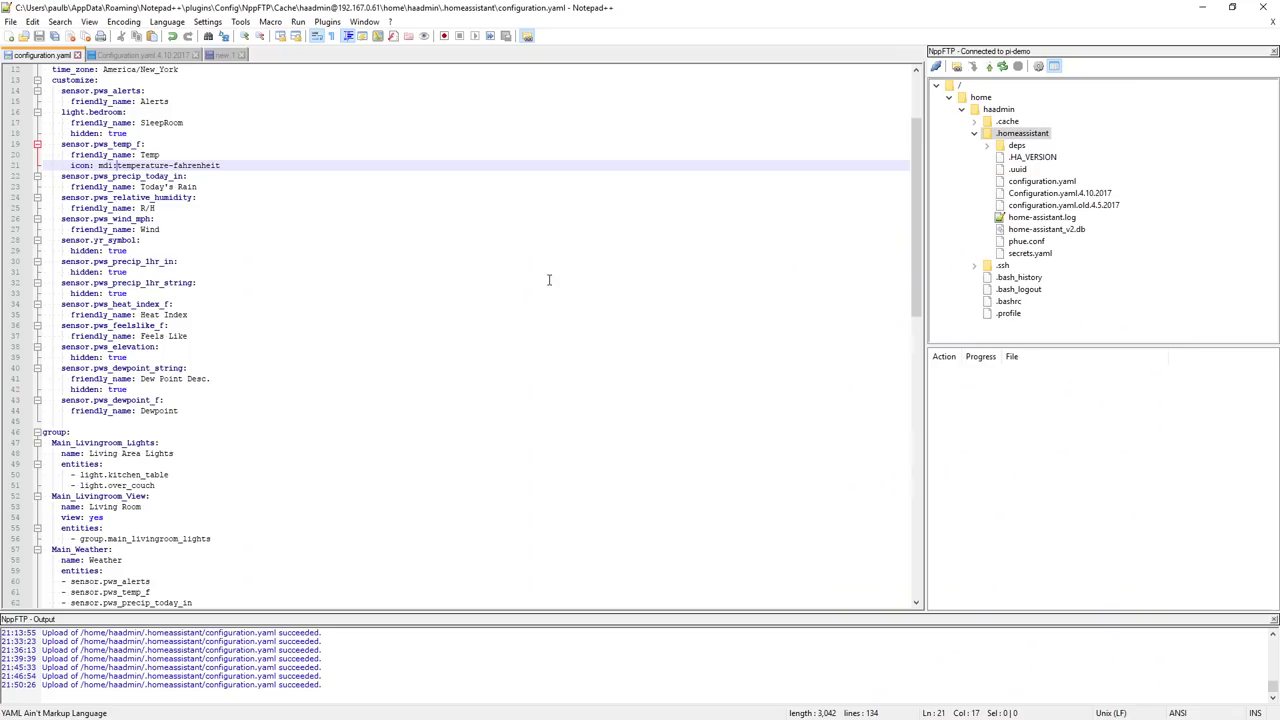
{"action": "scroll", "coordinate": [548, 279], "scroll_direction": "up", "scroll_amount": 1}
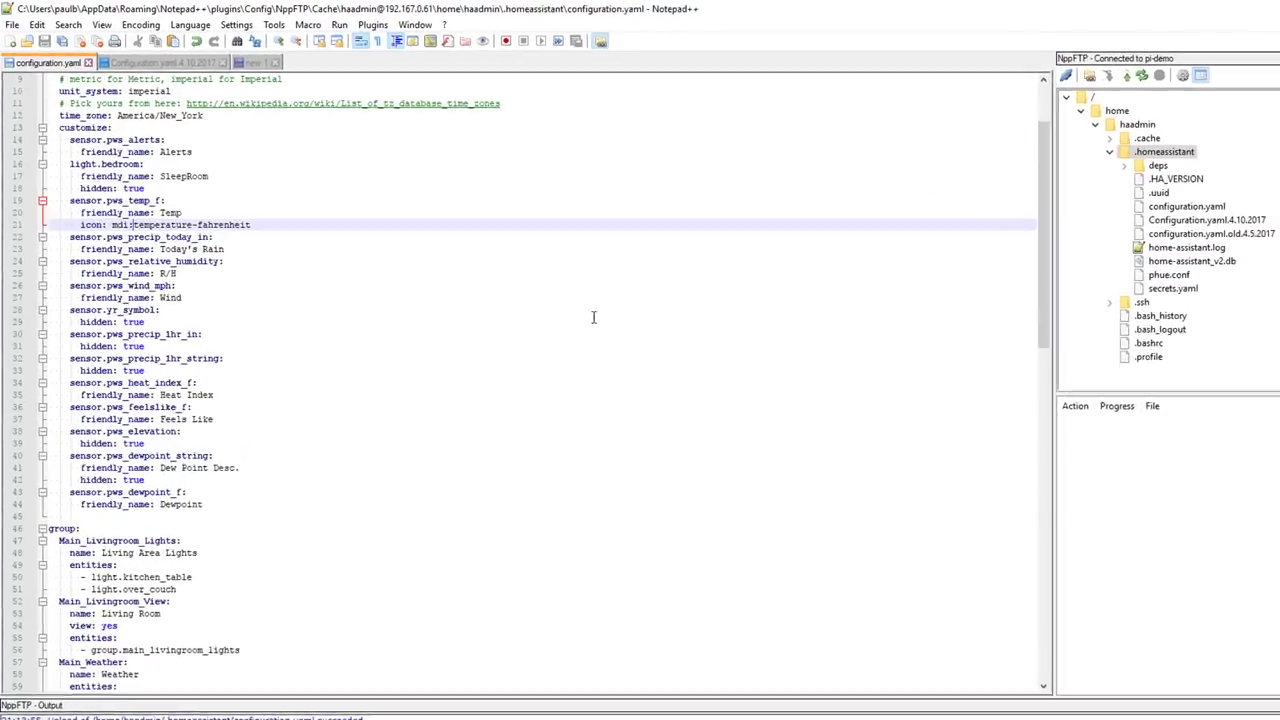
{"action": "scroll", "coordinate": [520, 278], "scroll_direction": "up", "scroll_amount": 3}
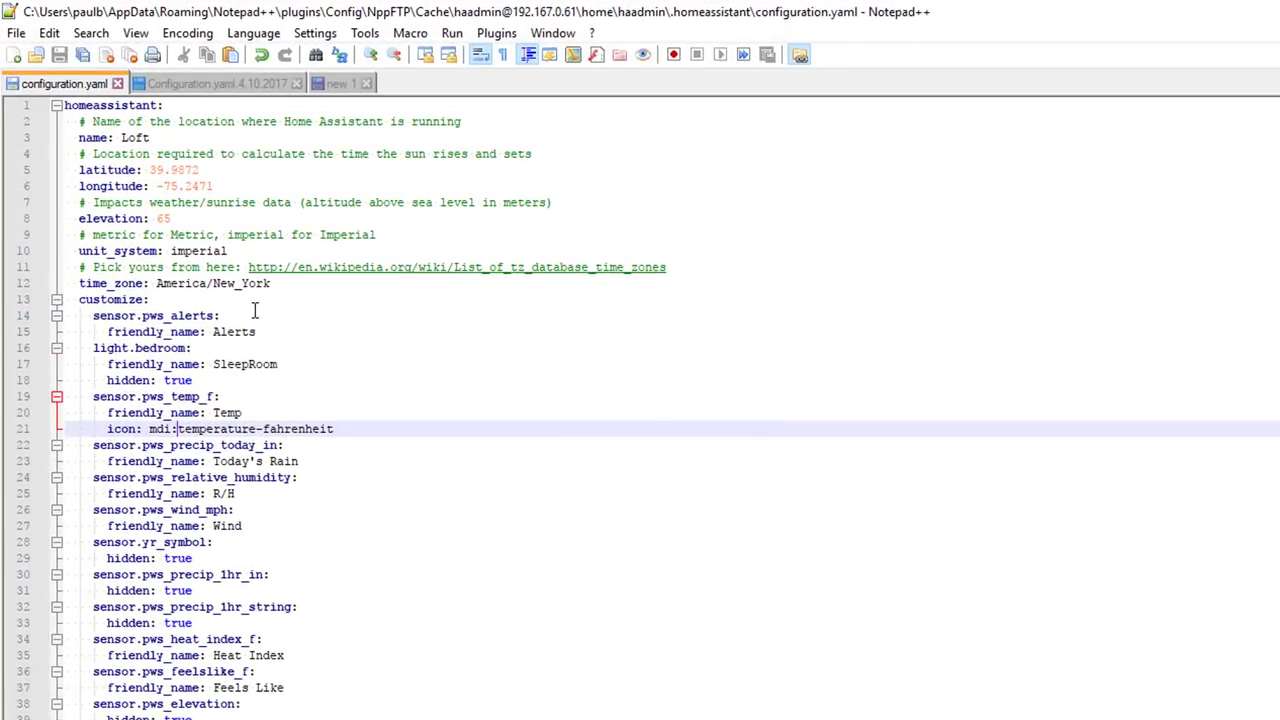
{"action": "left_click", "coordinate": [212, 380]}
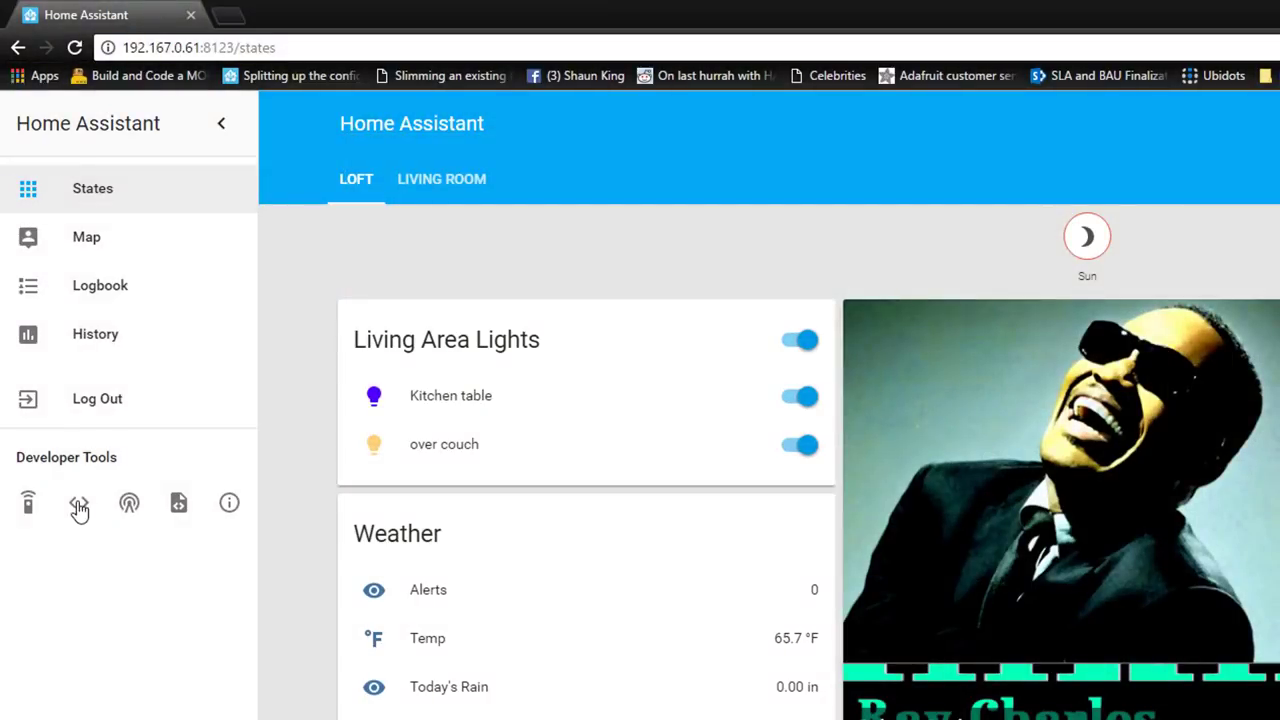
Open the developer States page, scroll through the light entity IDs, and return to Notepad++
{"action": "left_click", "coordinate": [79, 505]}
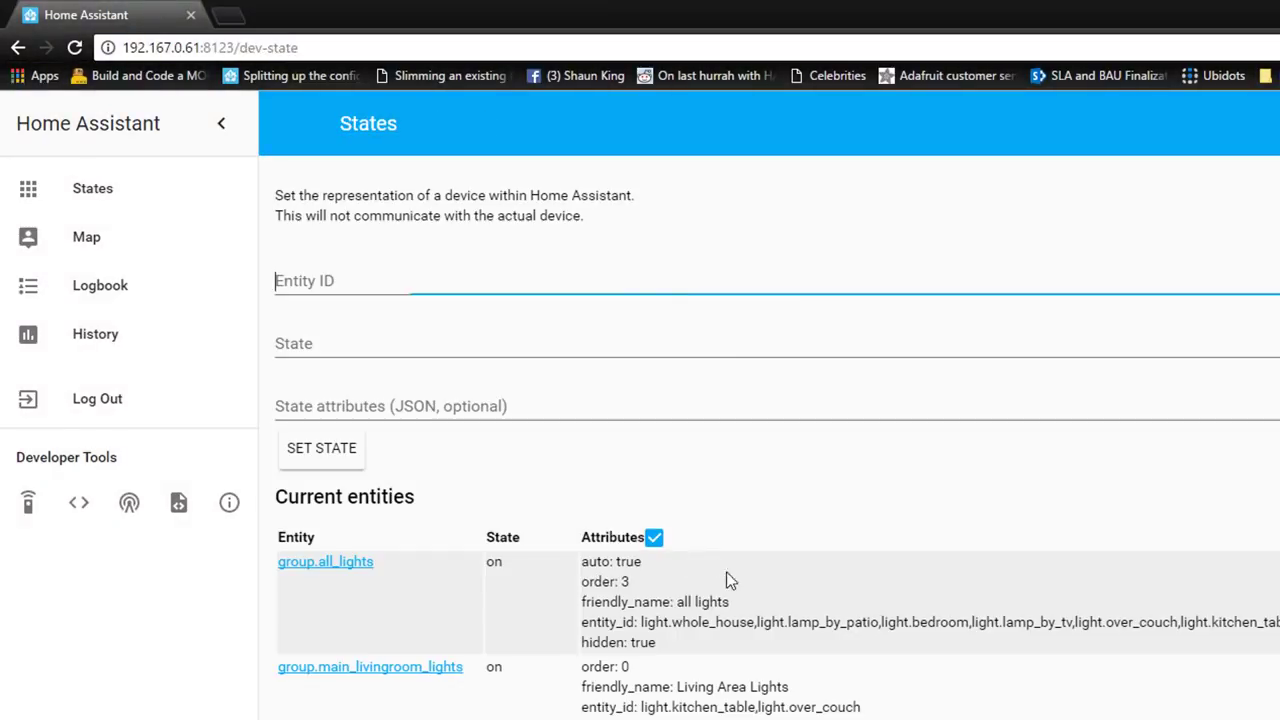
{"action": "scroll", "coordinate": [509, 664], "scroll_direction": "down", "scroll_amount": 4}
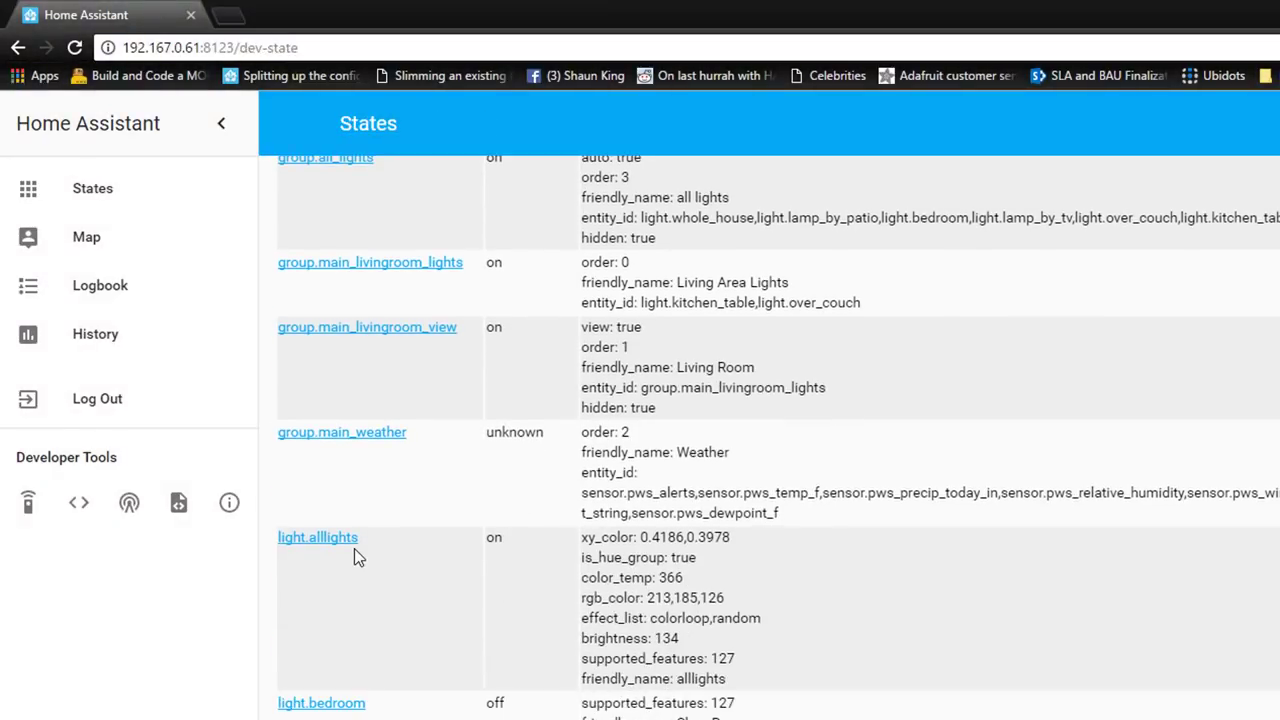
{"action": "scroll", "coordinate": [354, 560], "scroll_direction": "down", "scroll_amount": 1}
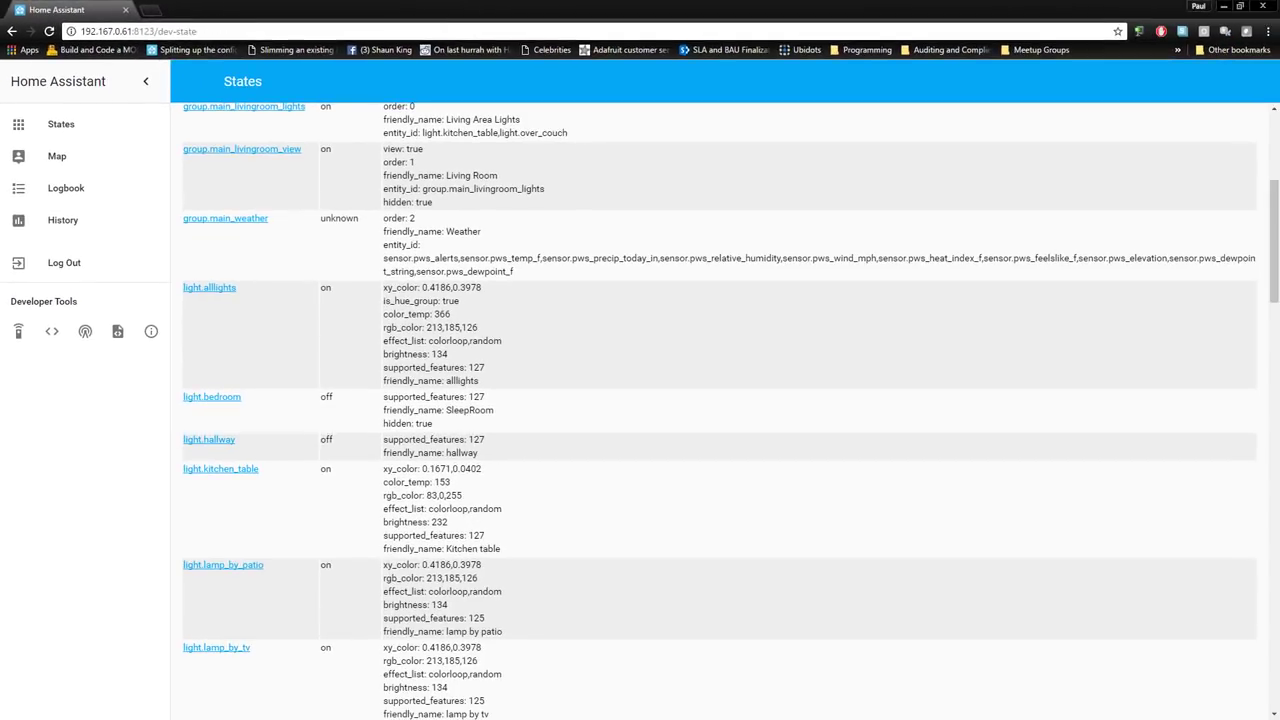
{"action": "key", "text": "alt+Tab"}
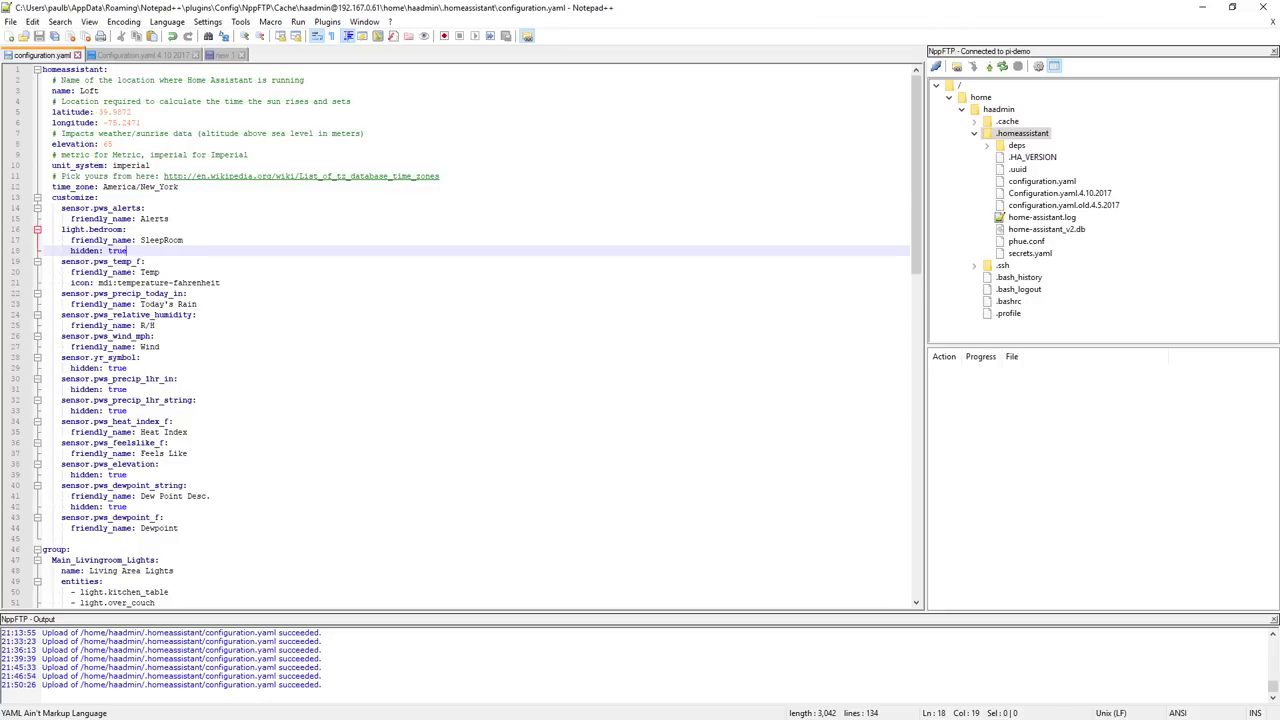
Add light.kitchen_table on line 45 with friendly_name: Kitchen Light beneath it
{"action": "left_click", "coordinate": [188, 536]}
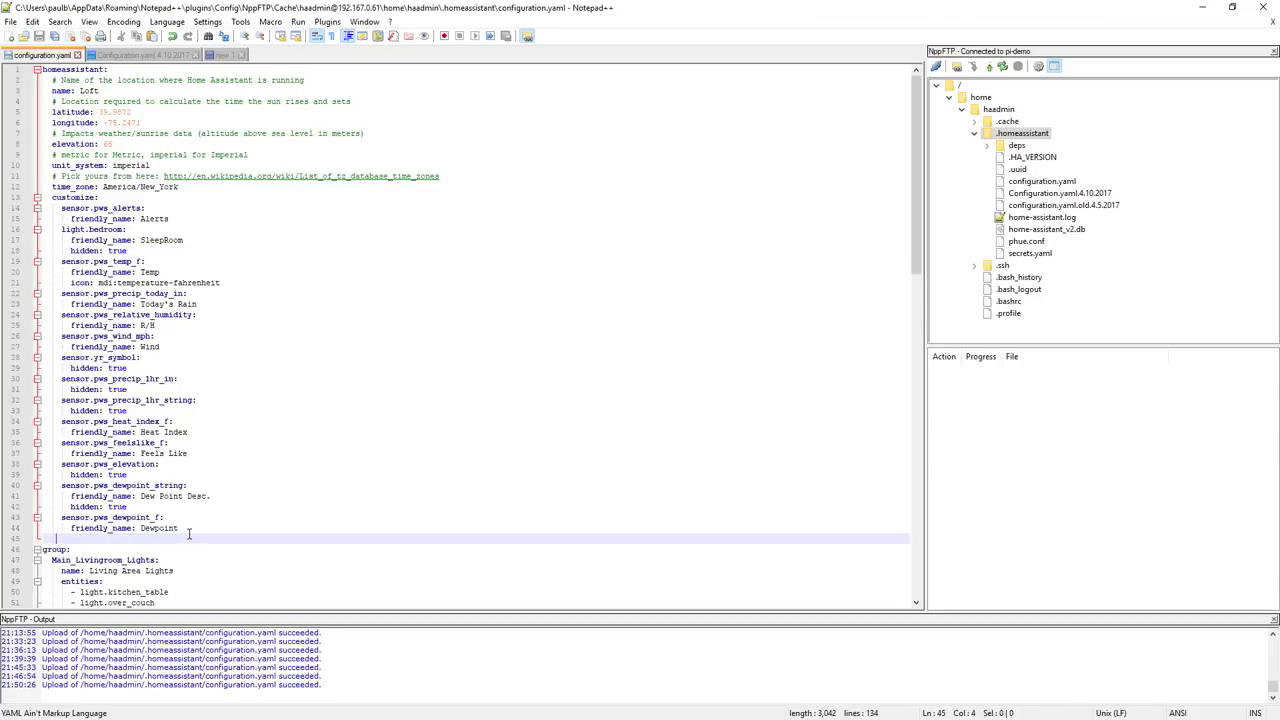
{"action": "type", "text": "ligh"}
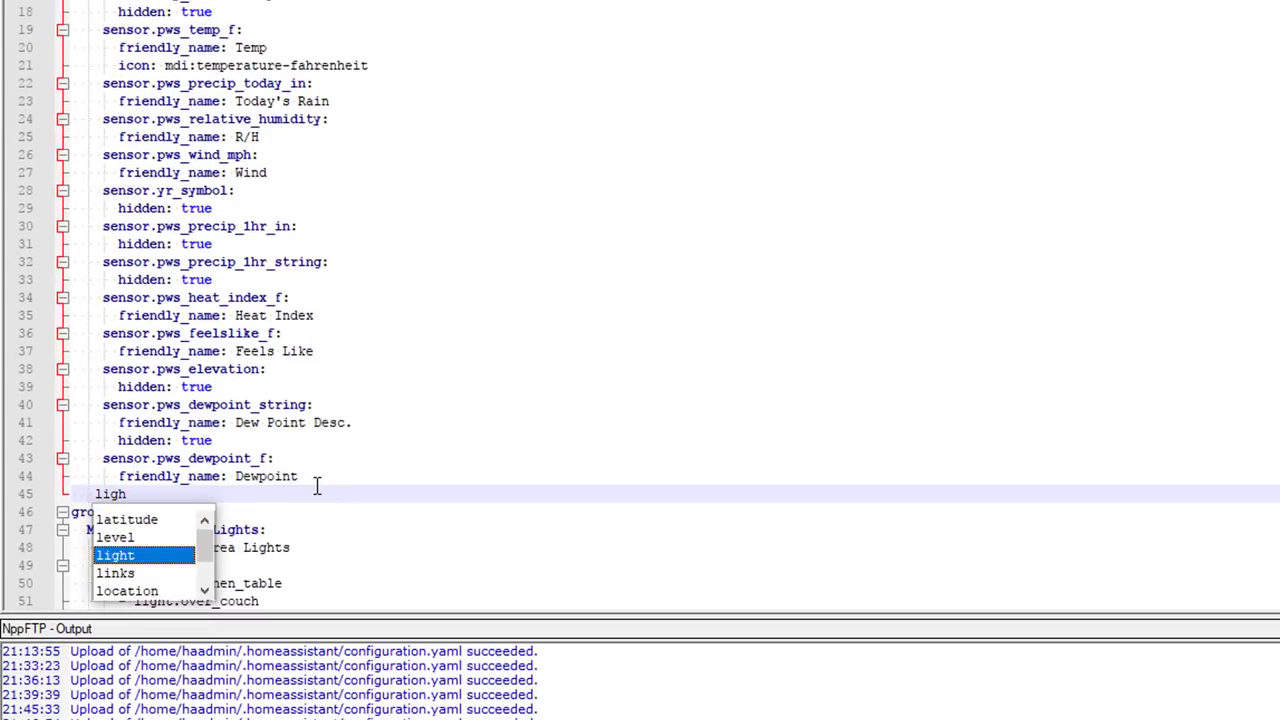
{"action": "type", "text": "t."}
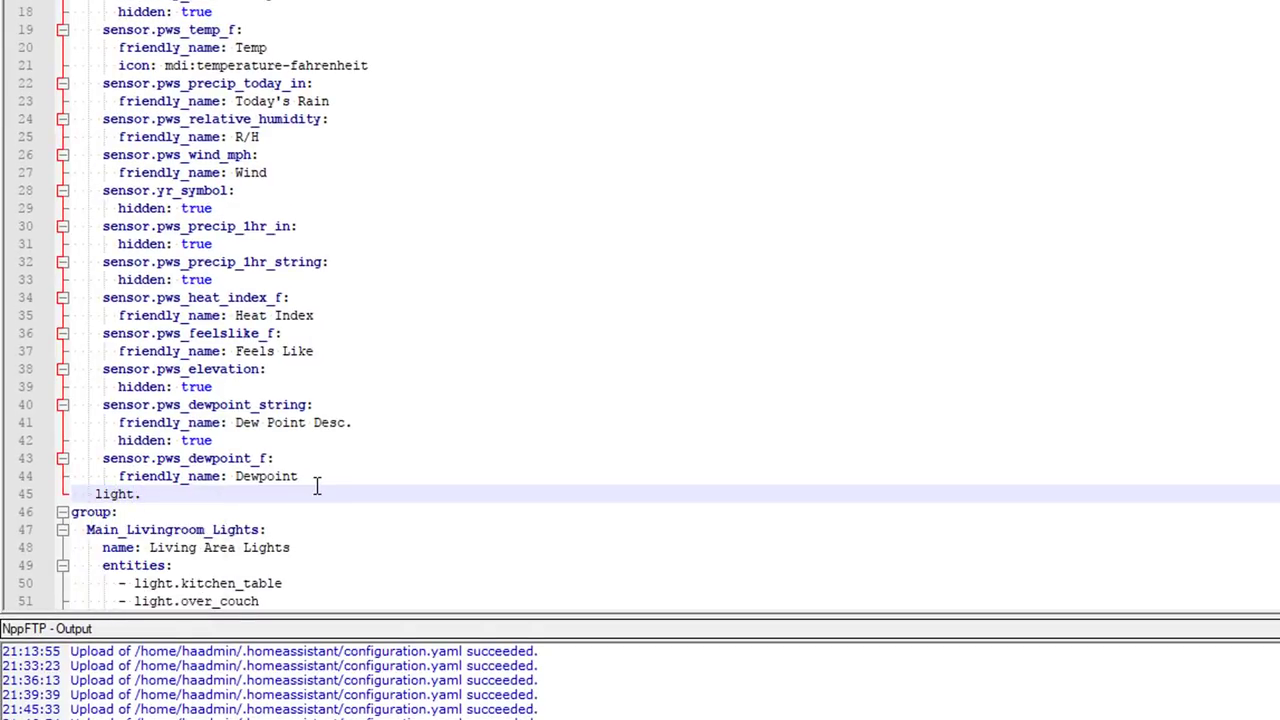
{"action": "type", "text": "kitch"}
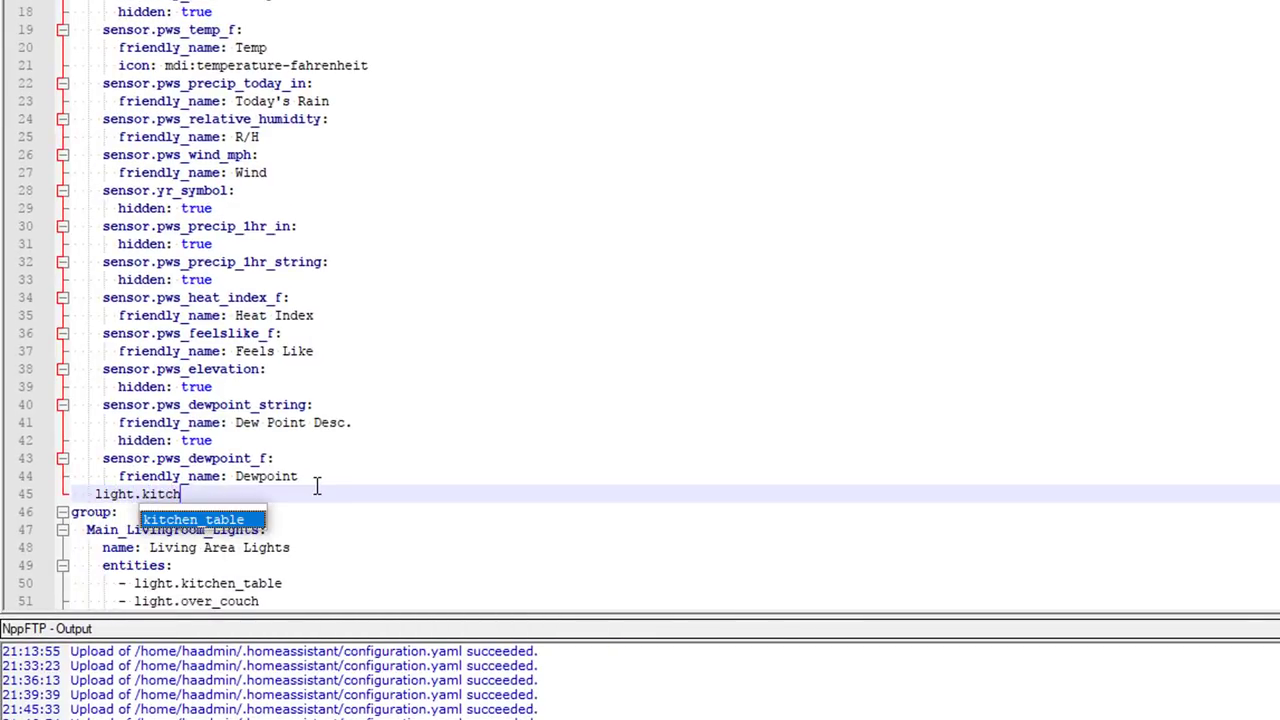
{"action": "type", "text": "en"}
{"action": "double_click", "coordinate": [238, 524]}
{"action": "key", "text": "Return"}
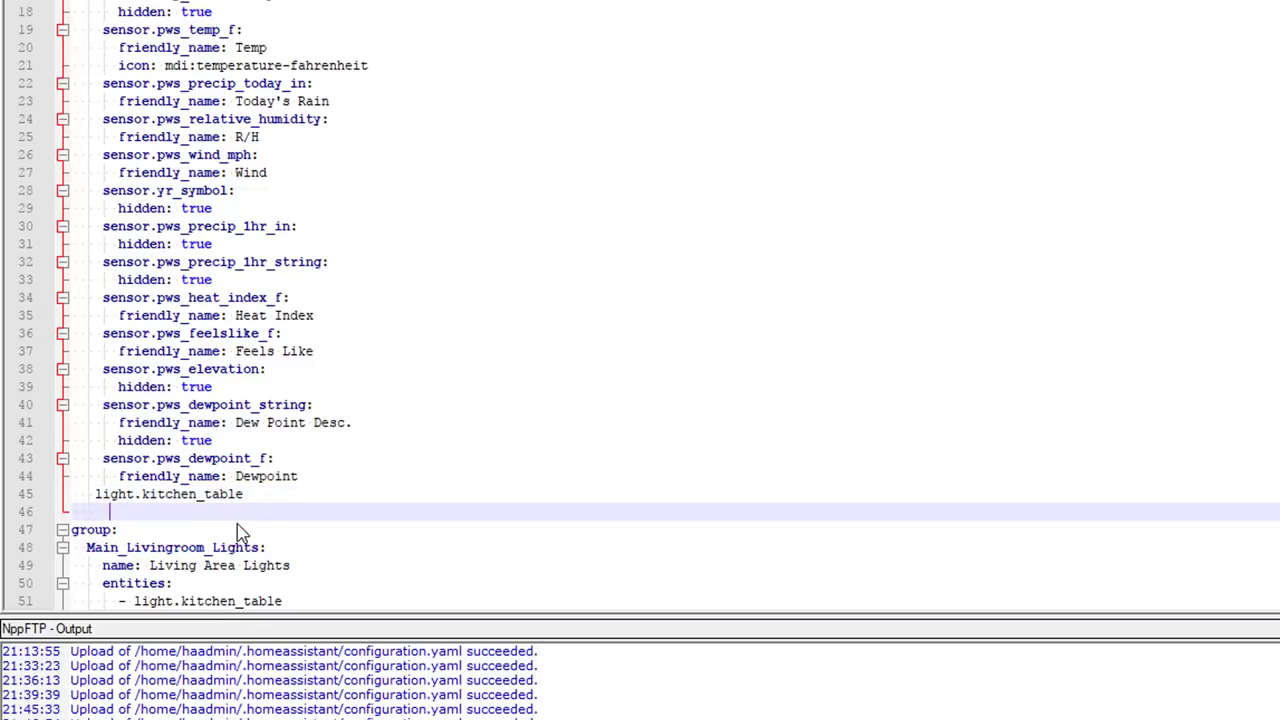
{"action": "key", "text": "BackSpace"}
{"action": "type", "text": "fr"}
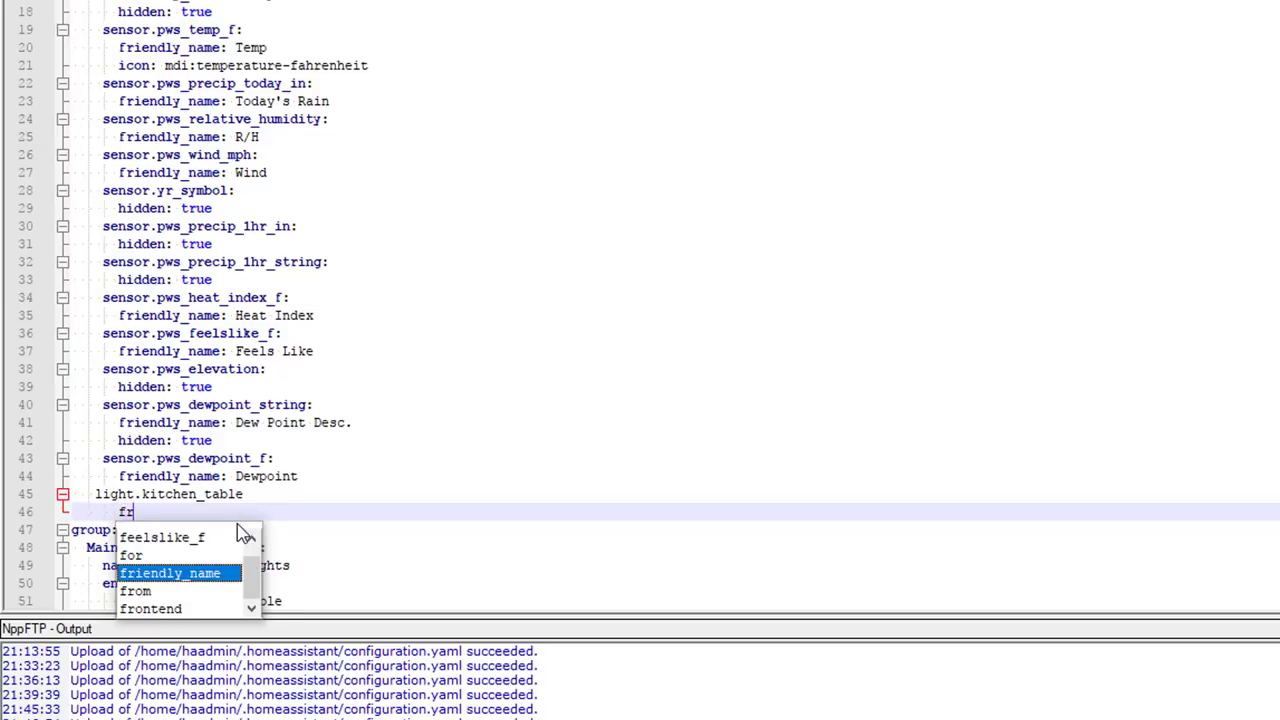
{"action": "key", "text": "Return"}
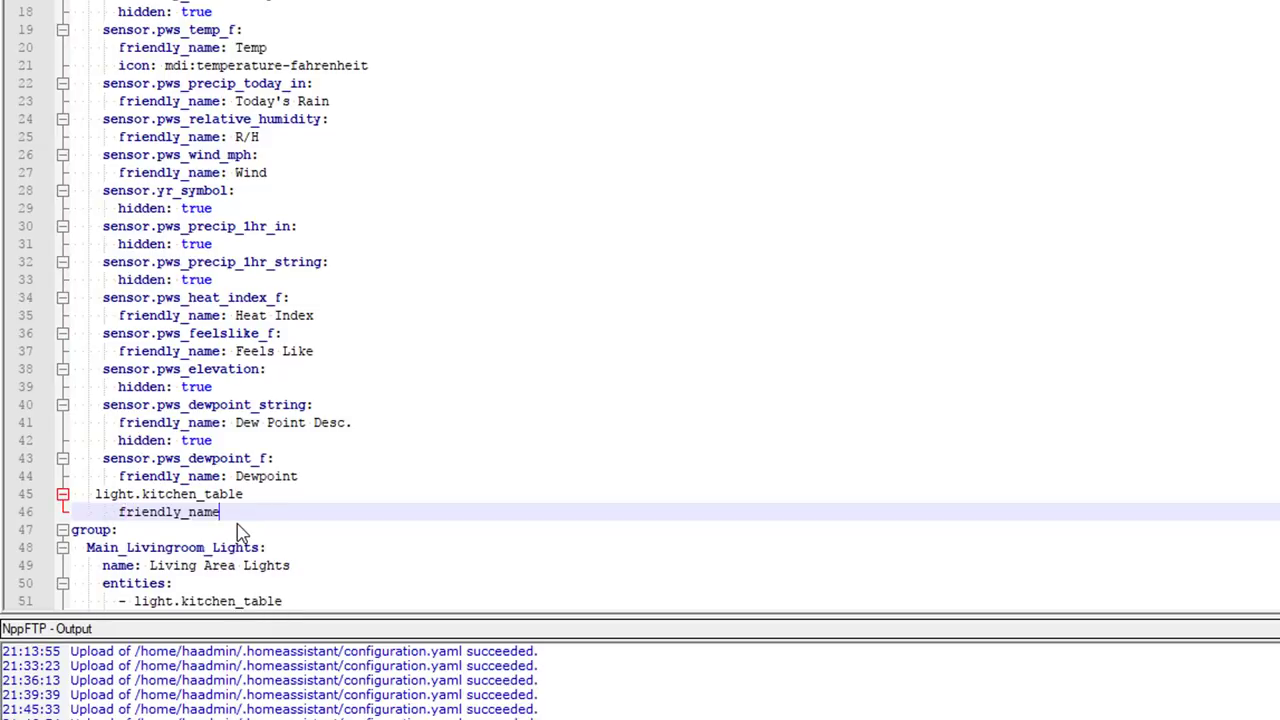
{"action": "type", "text": ": Kitchen ligh"}
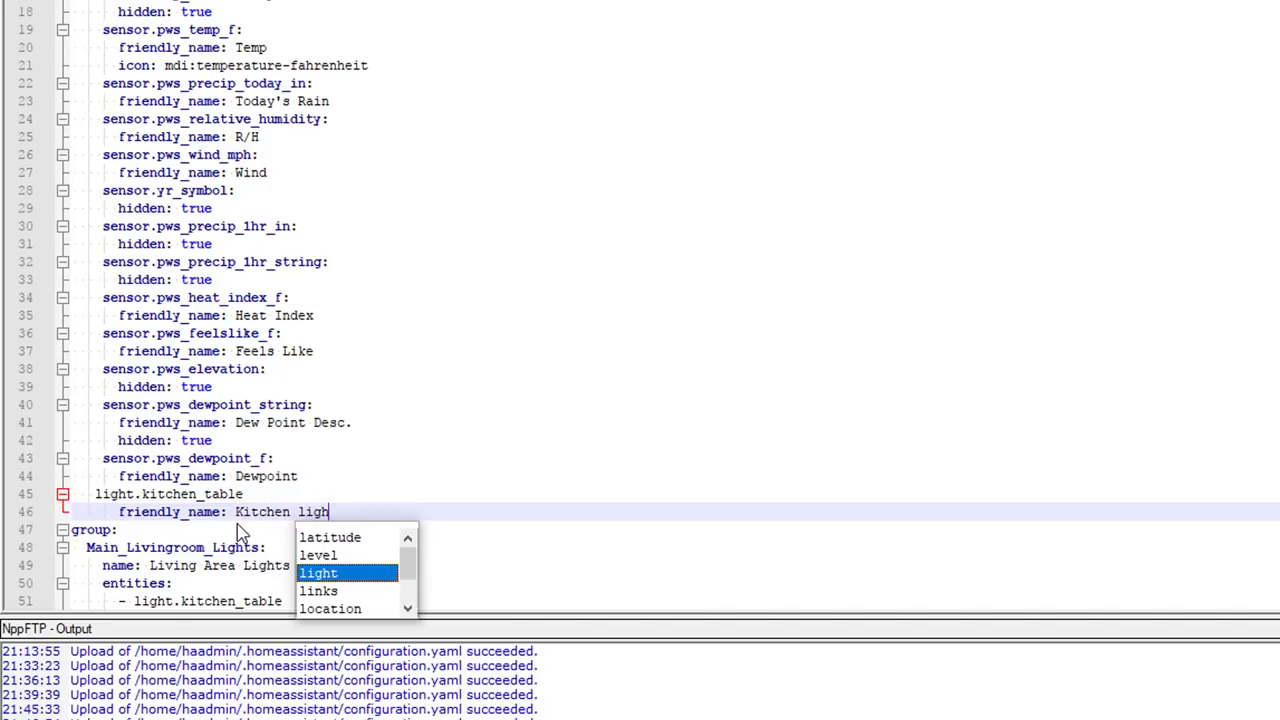
{"action": "key", "text": "BackSpace"}
{"action": "key", "text": "BackSpace"}
{"action": "key", "text": "BackSpace"}
{"action": "type", "text": "ight"}
{"action": "key", "text": "Return"}
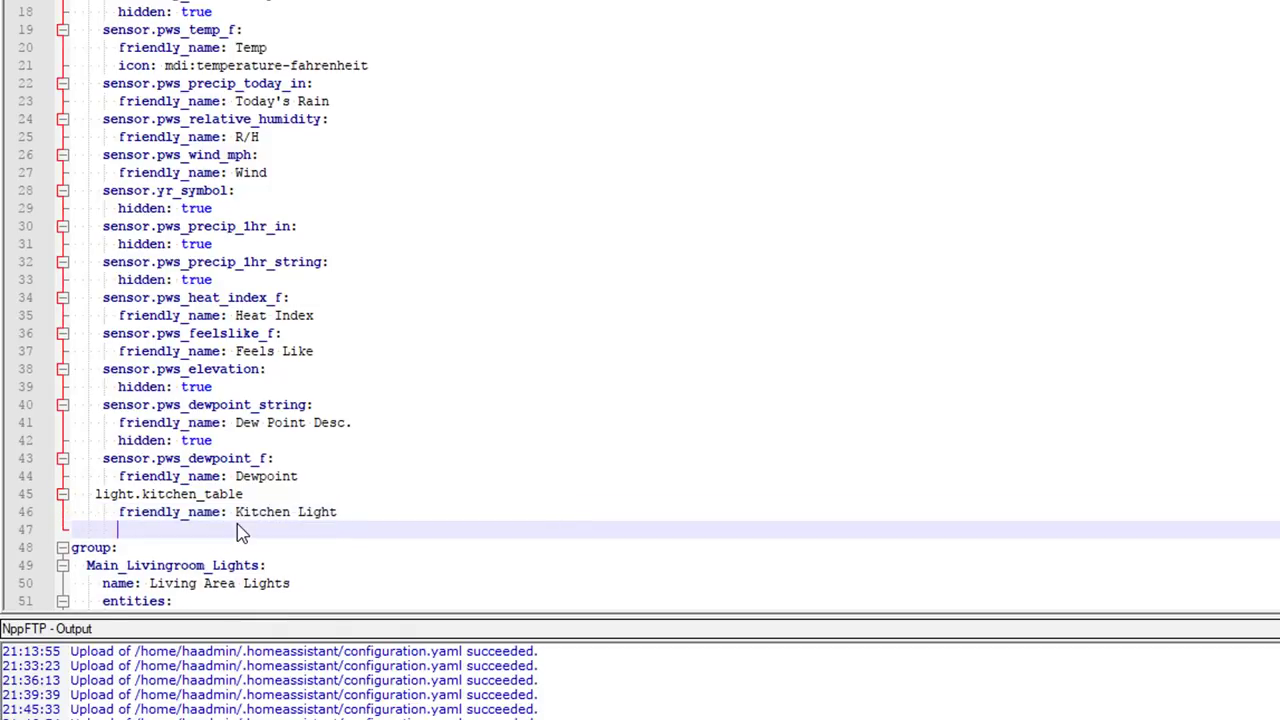
Add icon: mdi:flashlight under the kitchen light and save configuration.yaml to the server
{"action": "type", "text": "icon: "}
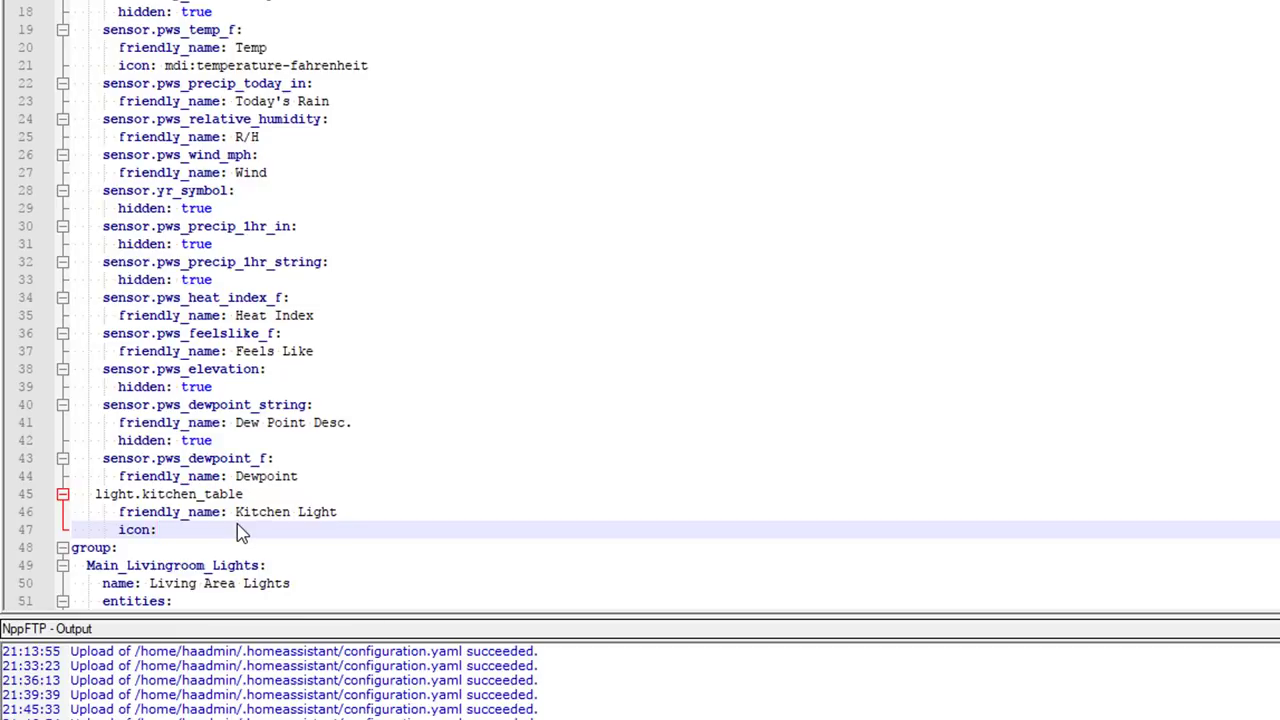
{"action": "type", "text": "mdi:"}
{"action": "key", "text": "ctrl+v"}
{"action": "key", "text": "ctrl+s"}
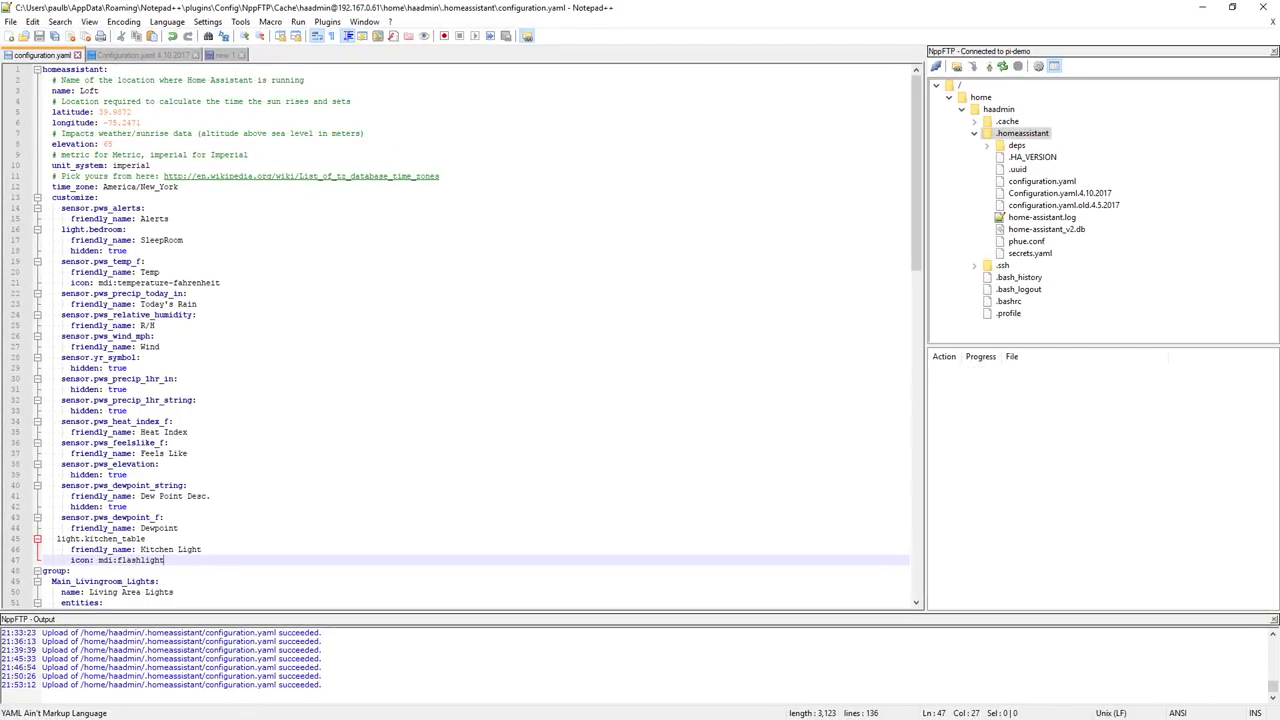
{"action": "key", "text": "alt+Tab"}
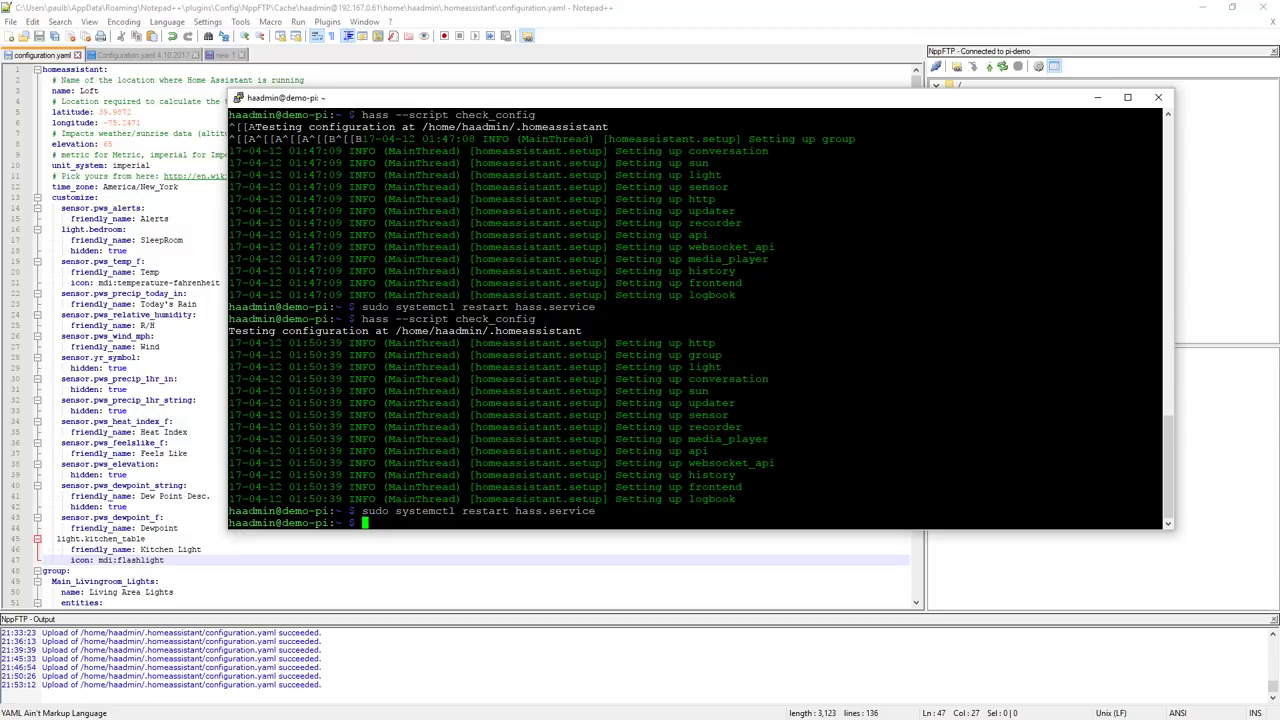
Rerun hass --script check_config in PuTTY, which reports an error around line 45
{"action": "key", "text": "Up"}
{"action": "key", "text": "Up"}
{"action": "key", "text": "Return"}
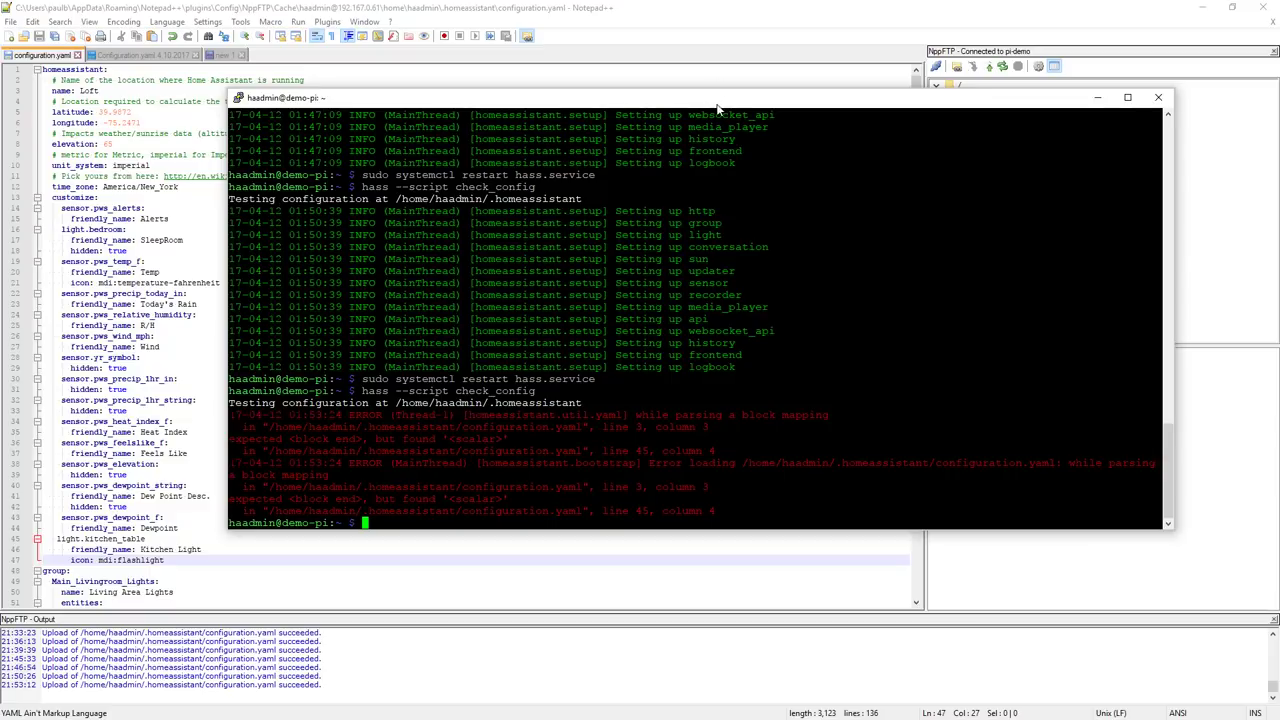
{"action": "left_click_drag", "start_coordinate": [722, 100], "coordinate": [0, 113]}
{"action": "key", "text": "alt+Tab"}
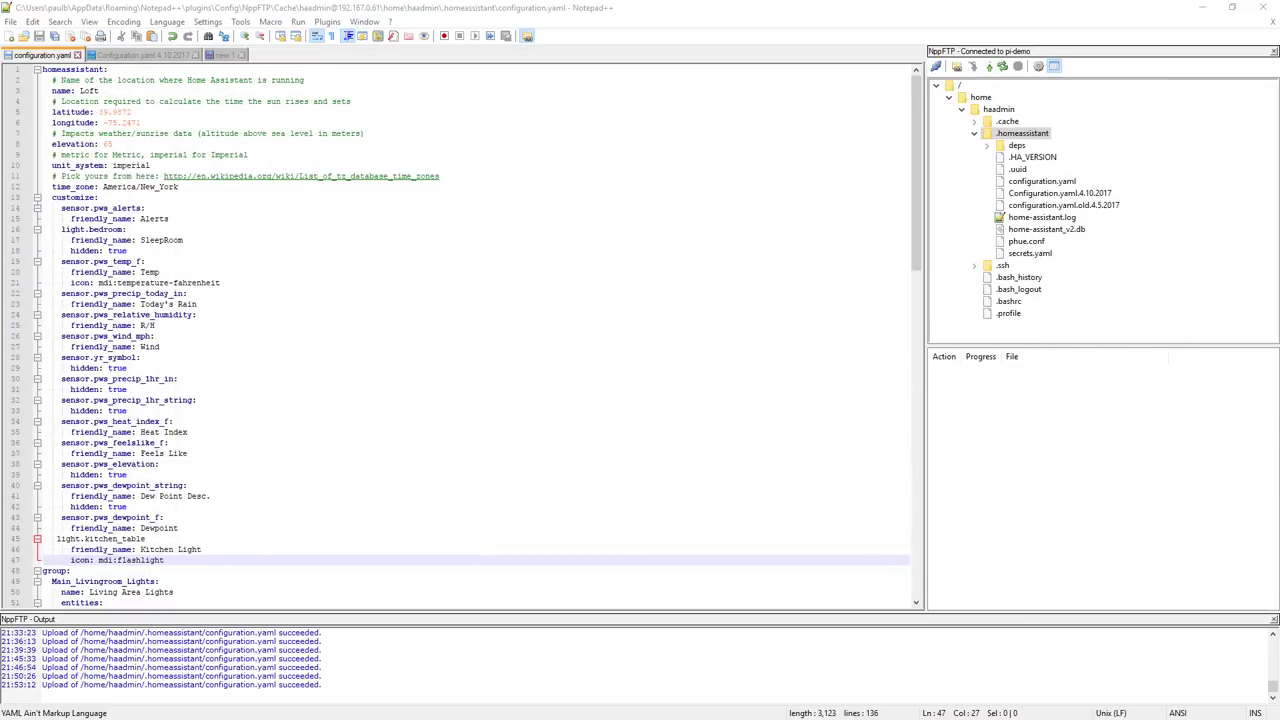
Resave configuration.yaml and rerun the check, which still flags a missing ':' at lines 45–46
{"action": "left_click", "coordinate": [58, 541]}
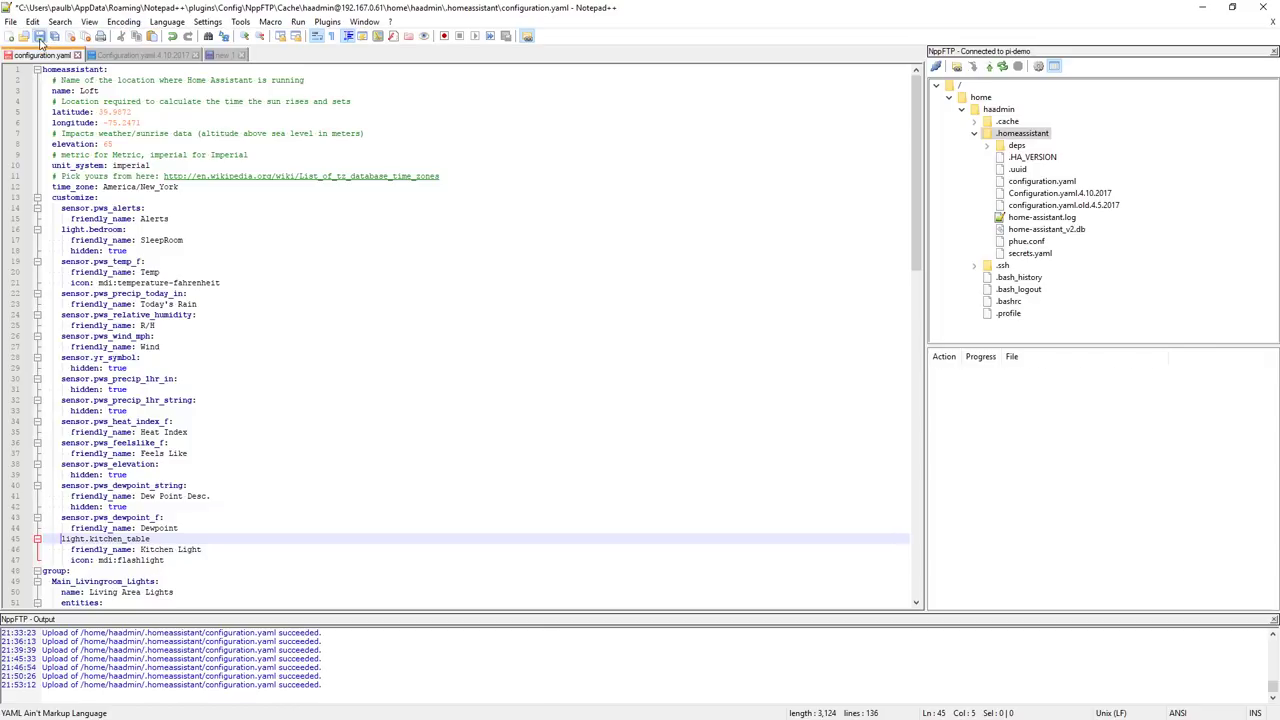
{"action": "key", "text": "ctrl+s"}
{"action": "key", "text": "alt+Tab"}
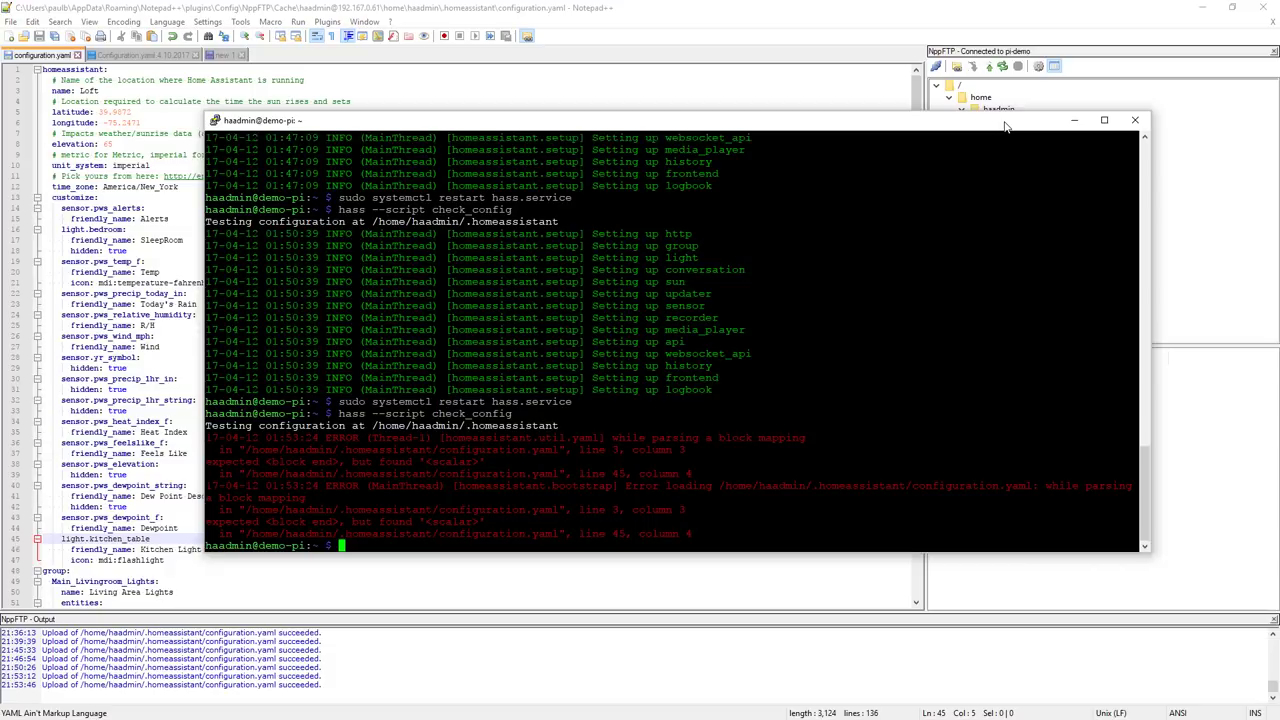
{"action": "key", "text": "Up"}
{"action": "key", "text": "Return"}
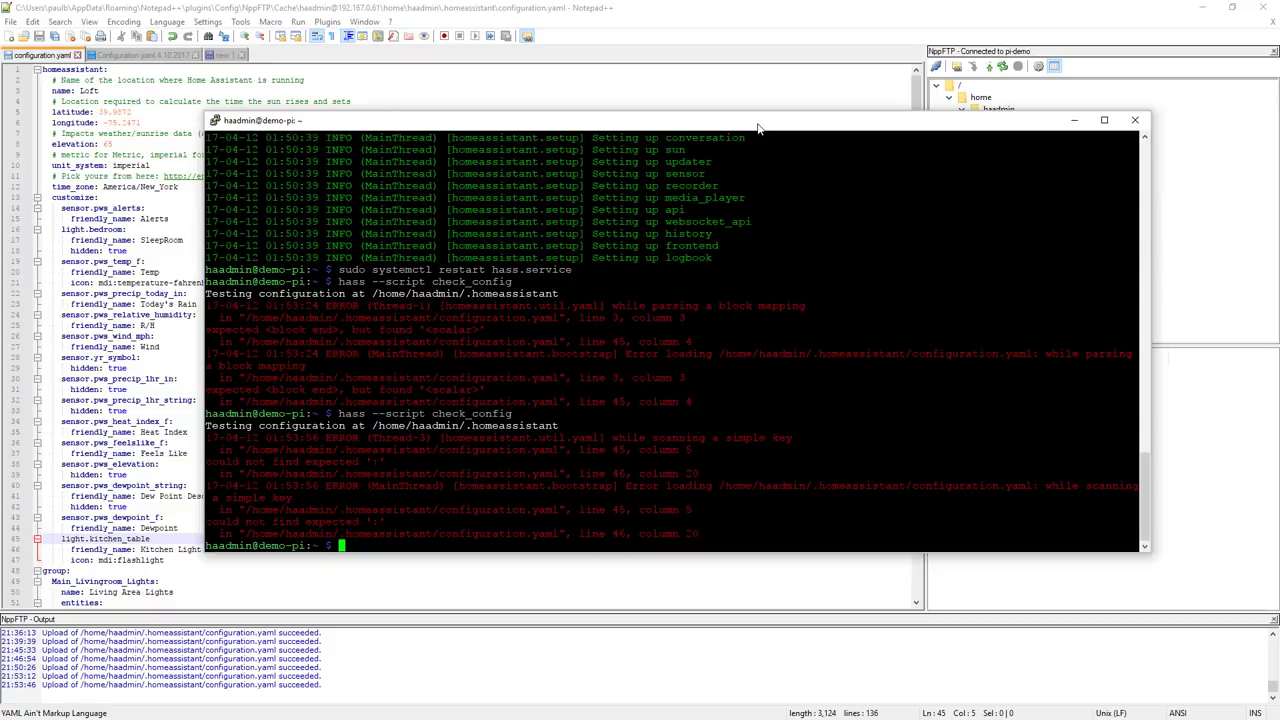
{"action": "key", "text": "super+Down"}
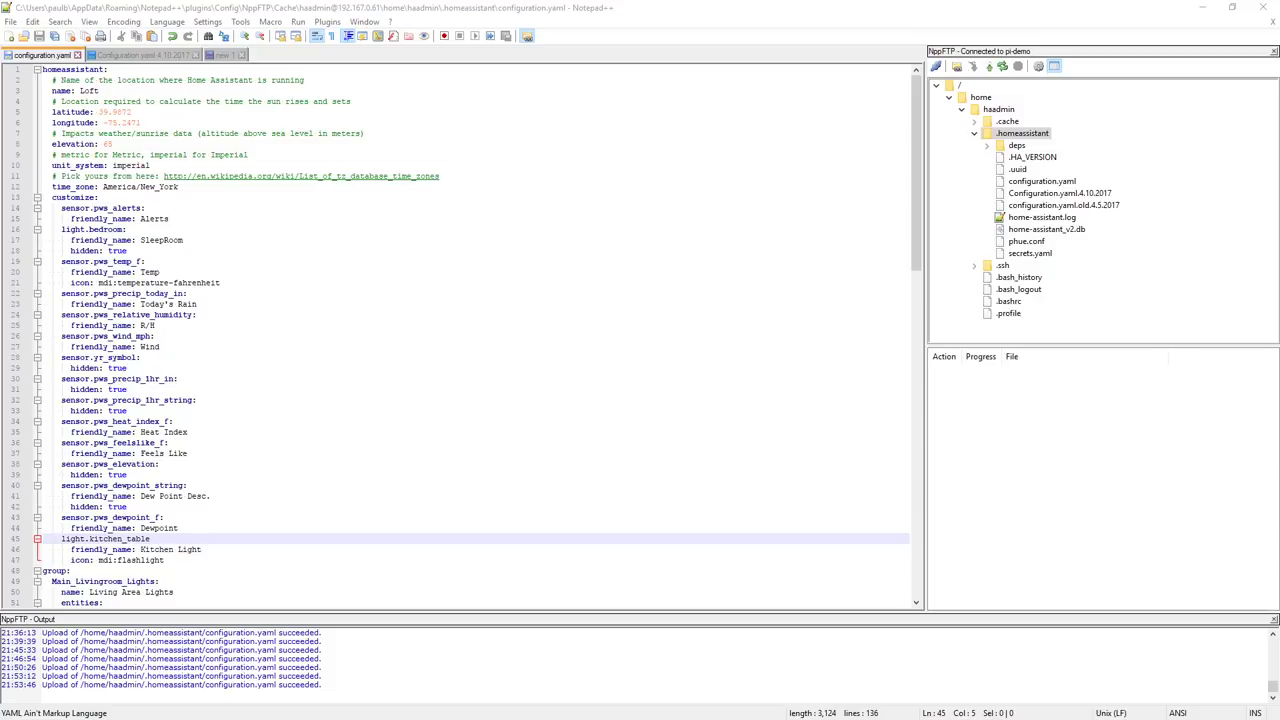
Add the missing colon after light.kitchen_table and save the file
{"action": "left_click", "coordinate": [194, 540]}
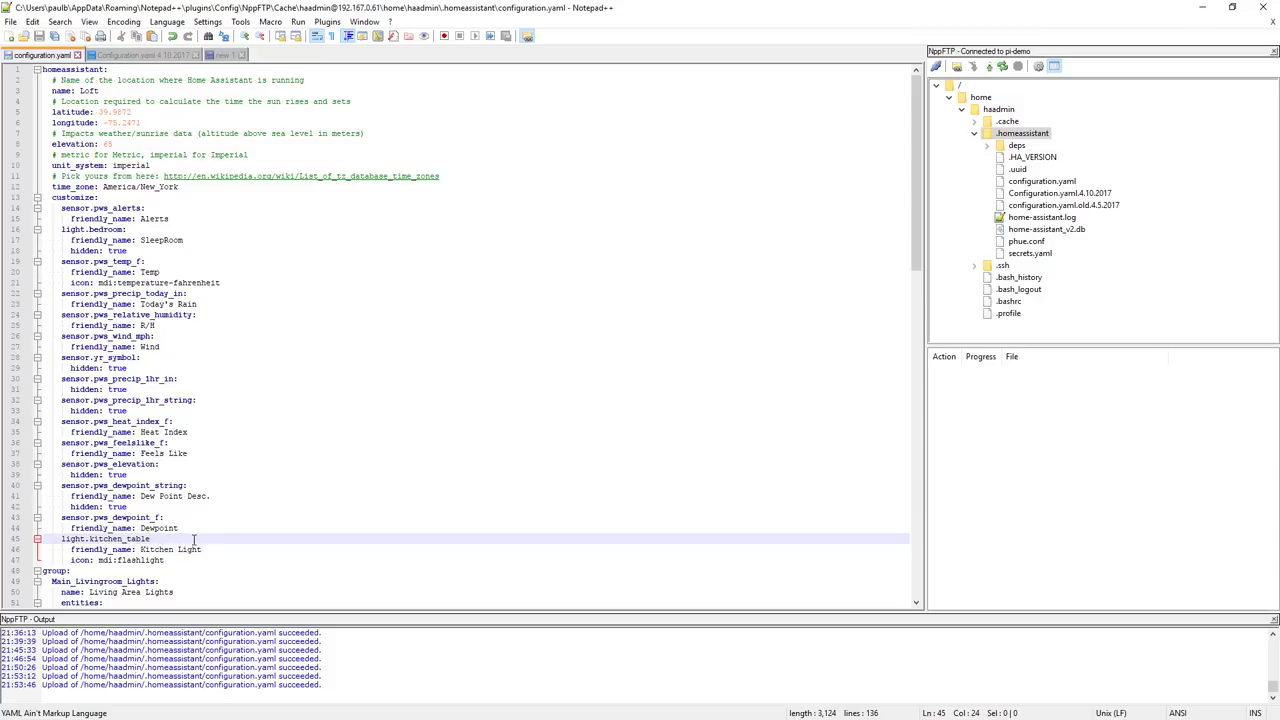
{"action": "type", "text": ":"}
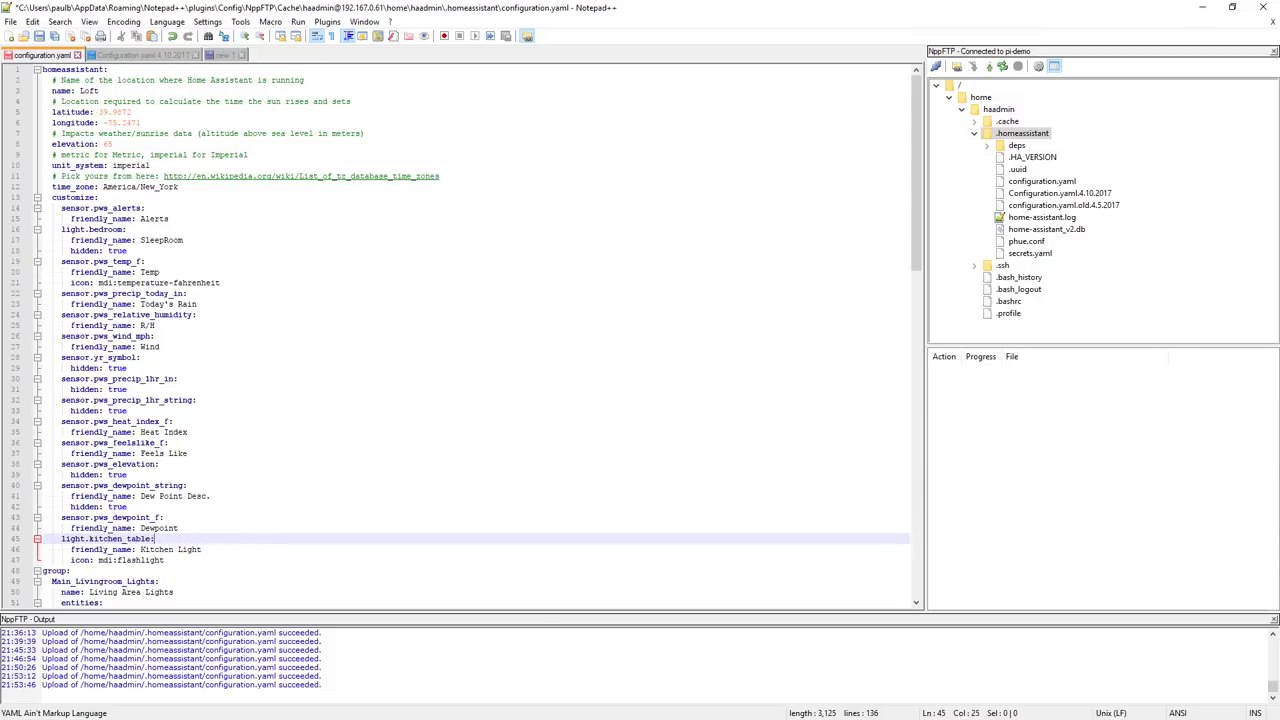
{"action": "left_click", "coordinate": [40, 38]}
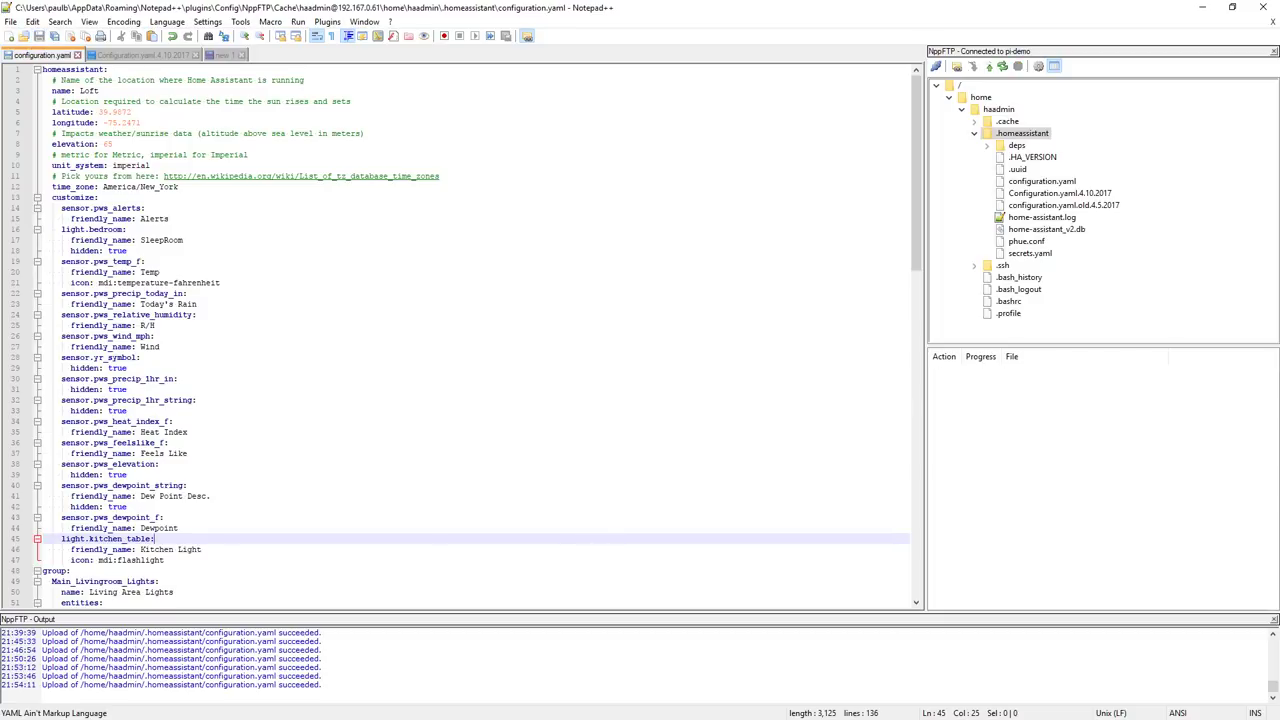
Rerun hass --script check_config in PuTTY, which now passes
{"action": "key", "text": "alt+Tab"}
{"action": "left_click_drag", "start_coordinate": [735, 88], "coordinate": [773, 91]}
{"action": "key", "text": "Up"}
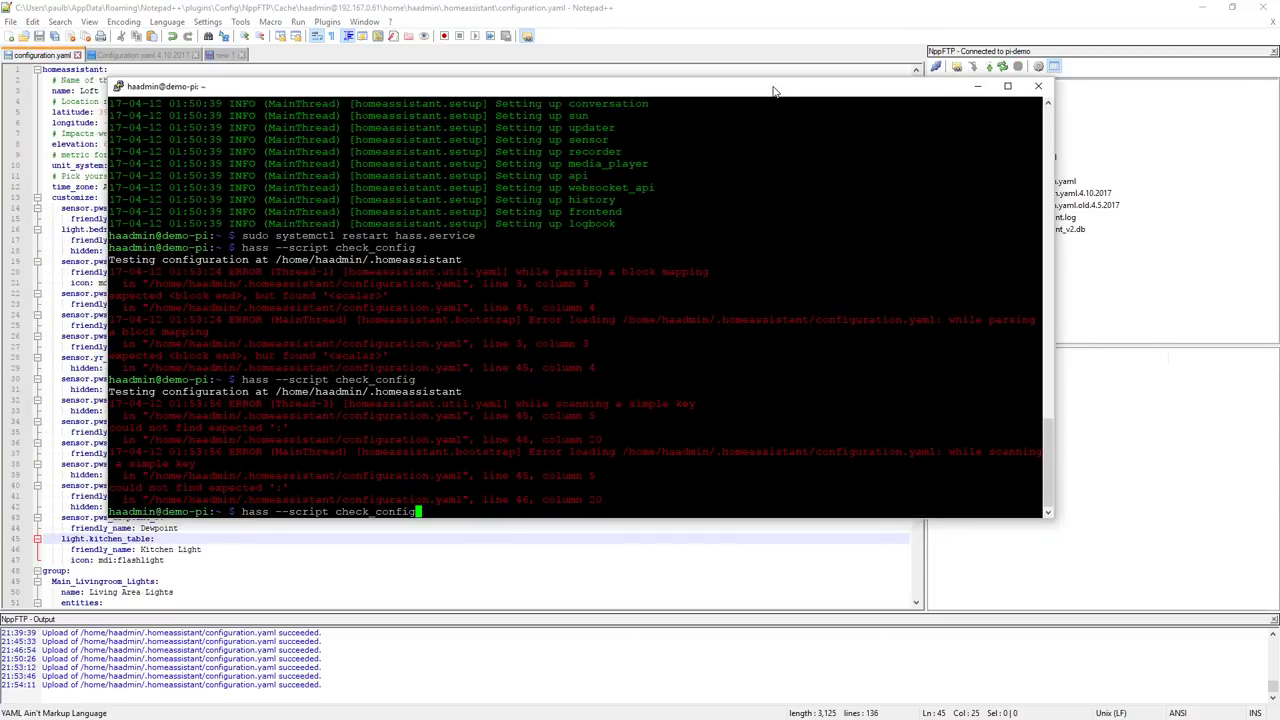
{"action": "key", "text": "Return"}
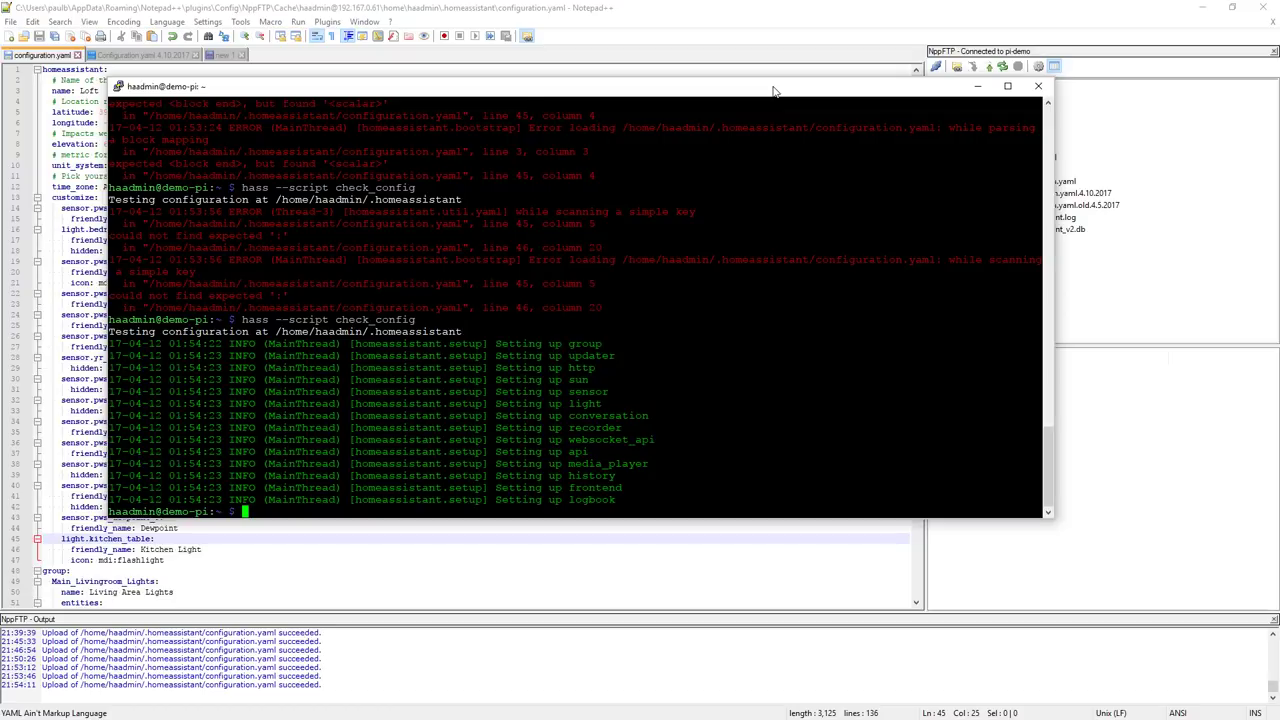
Restart Home Assistant with sudo systemctl restart hass.service
{"action": "key", "text": "Up"}
{"action": "key", "text": "Up"}
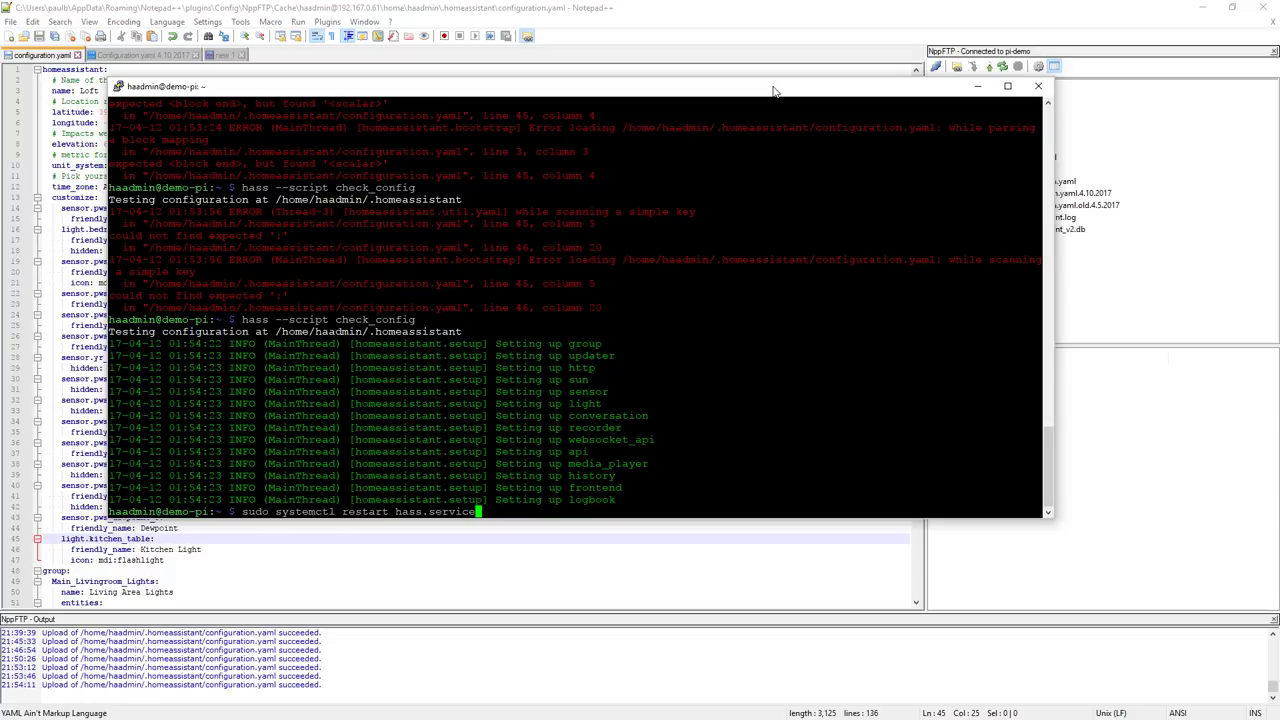
{"action": "key", "text": "Return"}
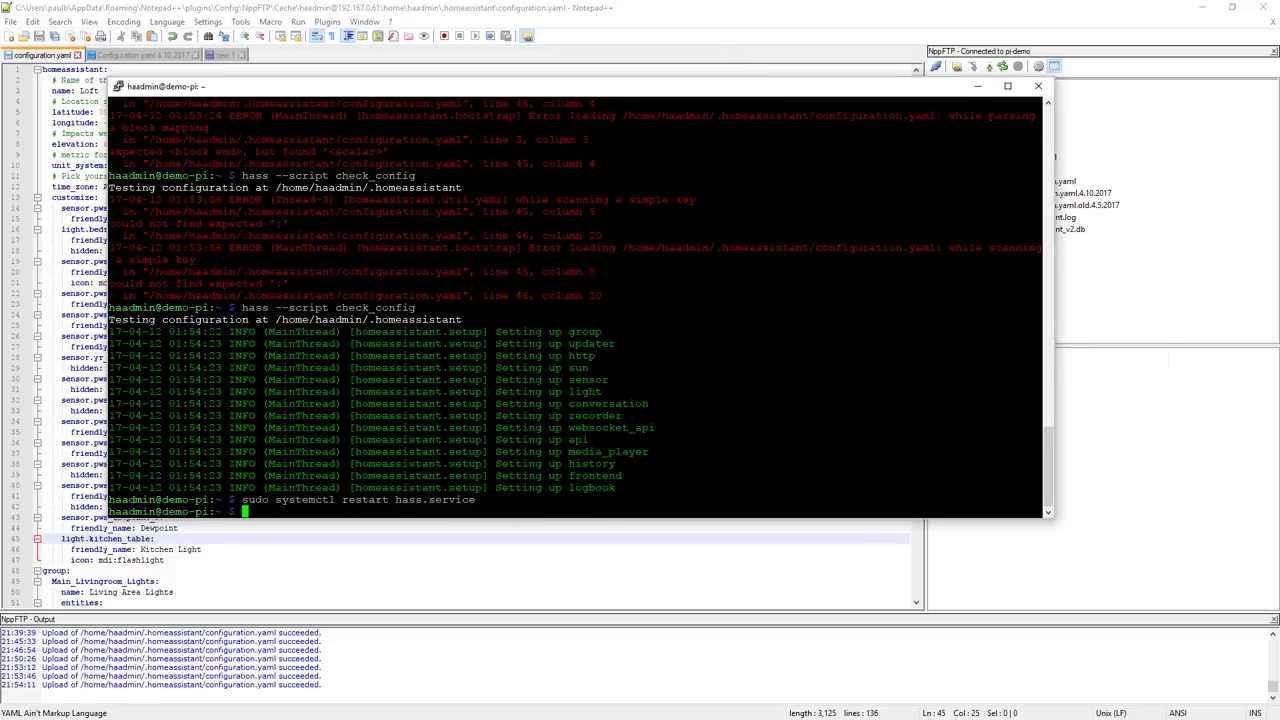
{"action": "key", "text": "alt+Tab"}
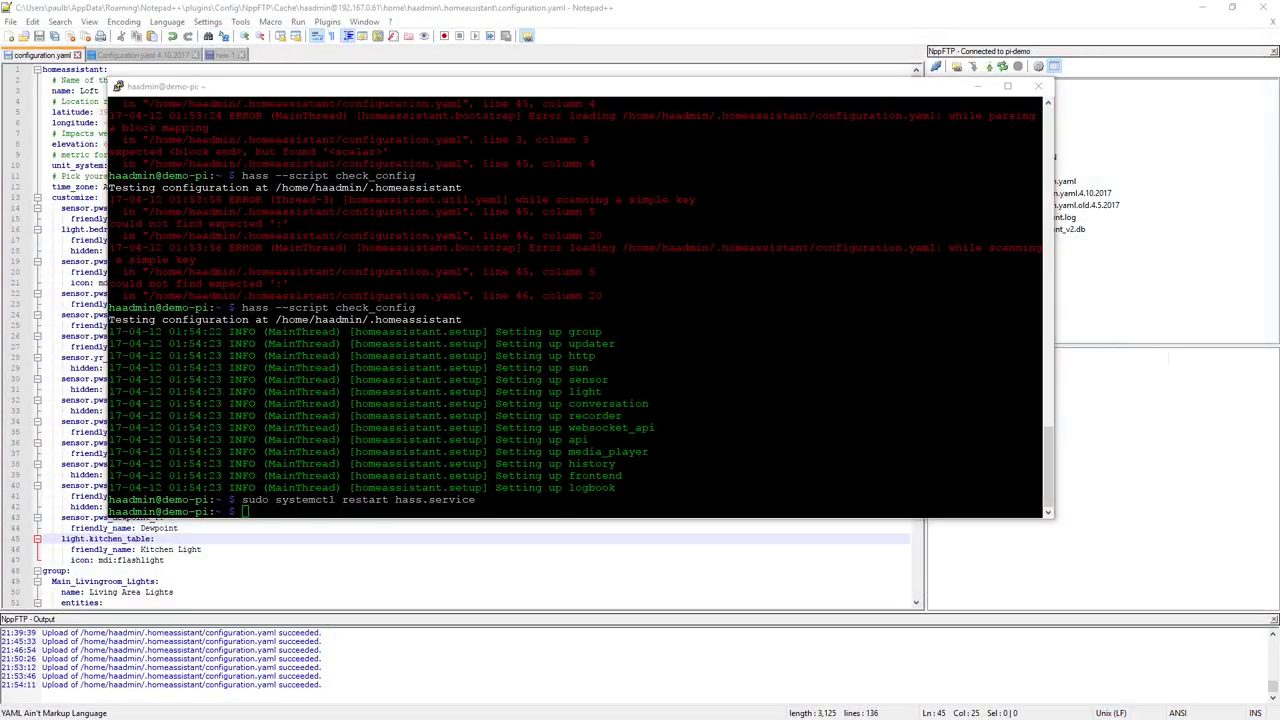
{"action": "key", "text": "alt+Tab"}
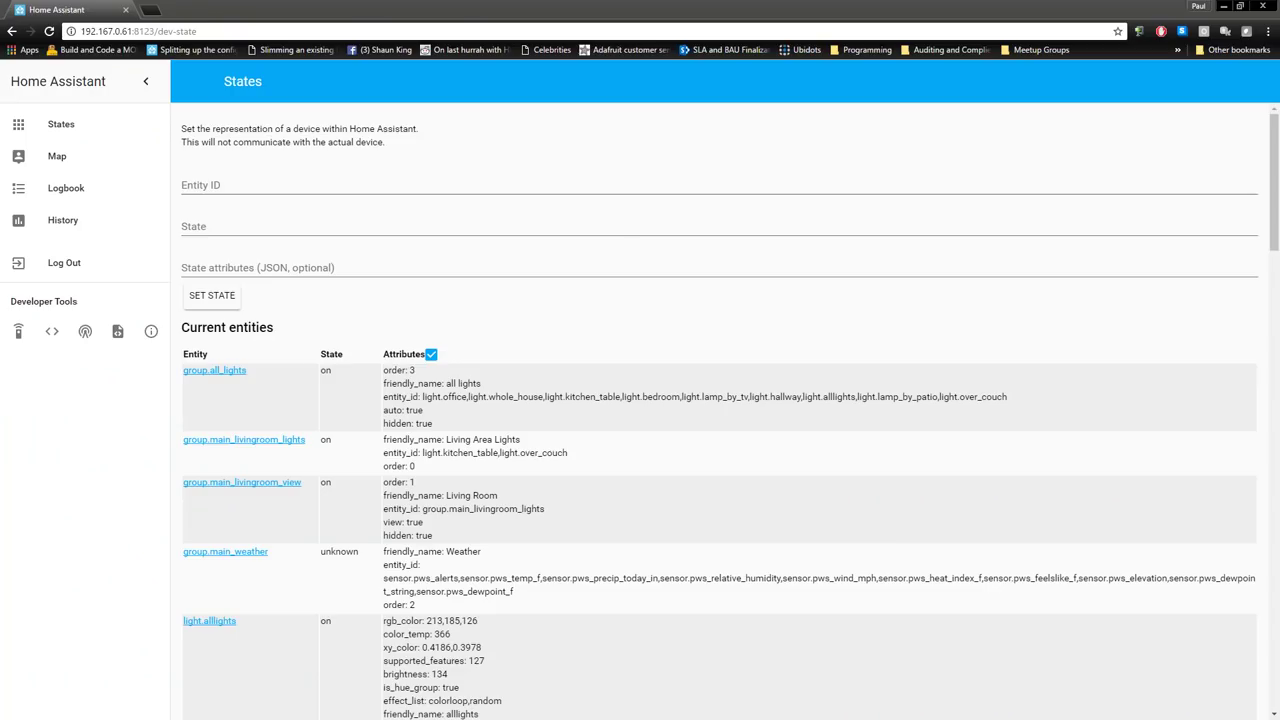
Check that the Living Area Lights card shows Kitchen Light with a flashlight icon on the States dashboard
{"action": "left_click", "coordinate": [57, 125]}
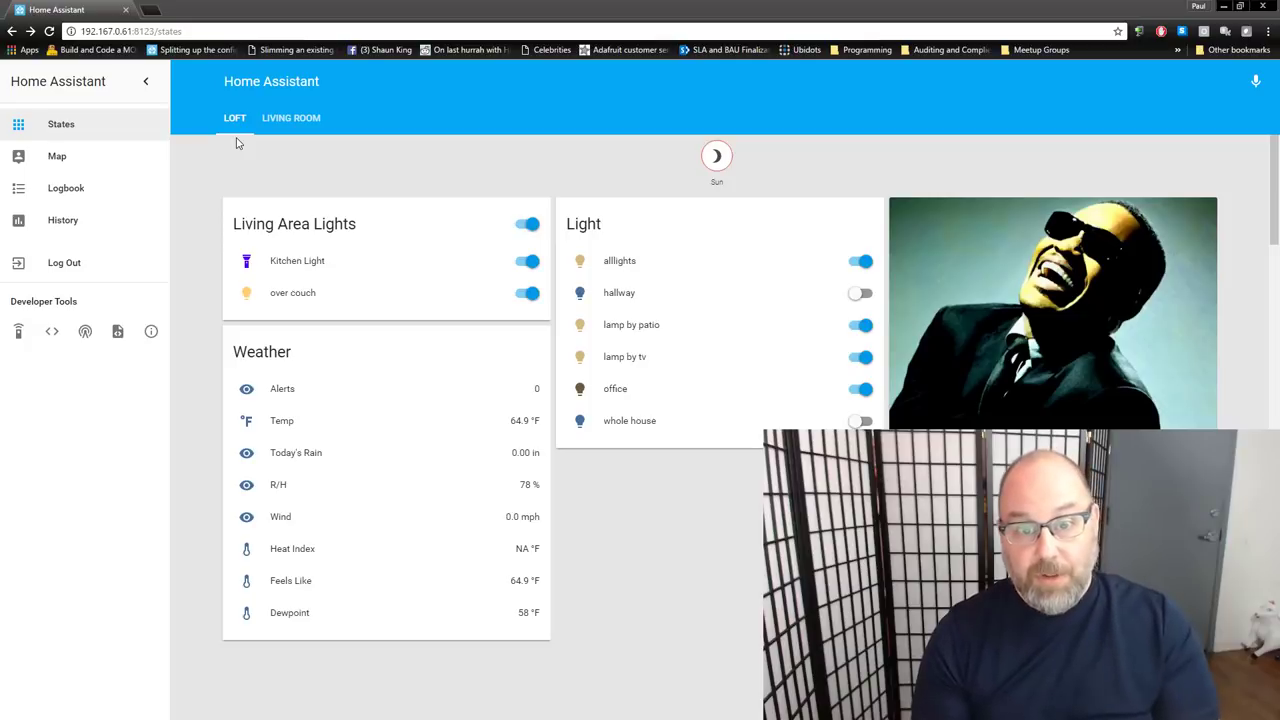
{"action": "left_click", "coordinate": [82, 127]}
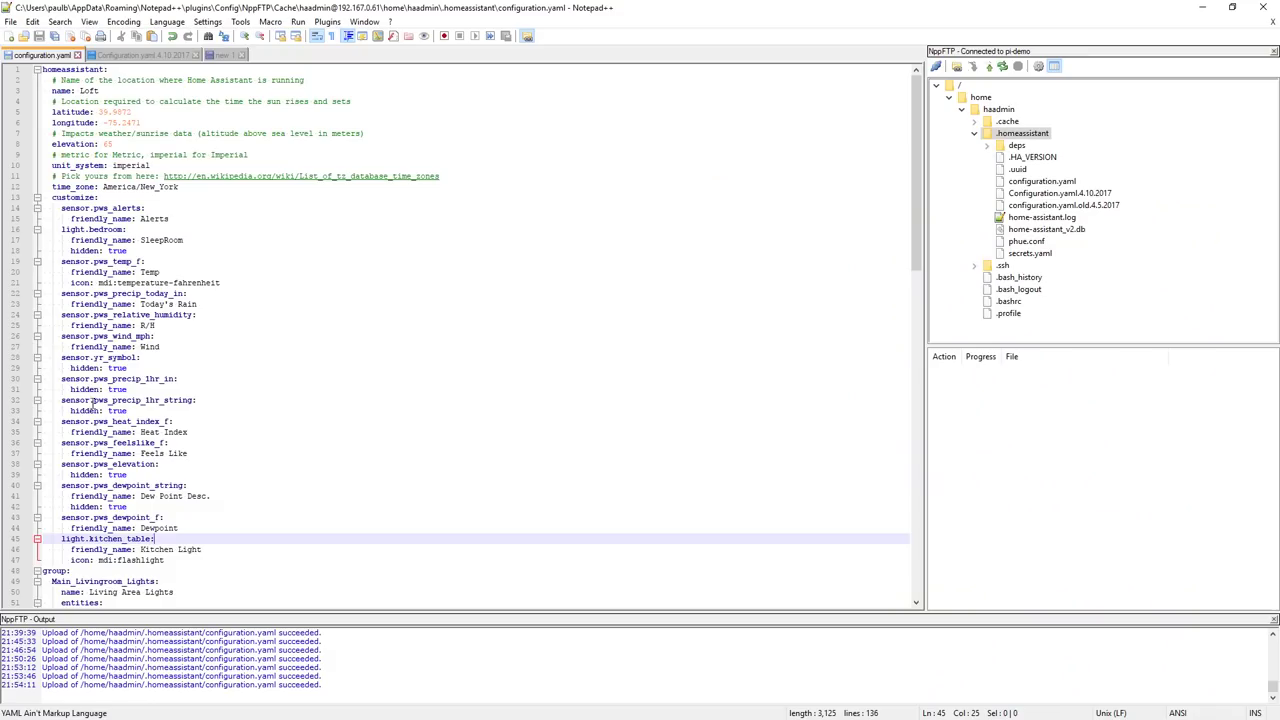
Change the Main_Weather group name on line 59 to default_view and save the file to the server
{"action": "scroll", "coordinate": [455, 429], "scroll_direction": "down", "scroll_amount": 8}
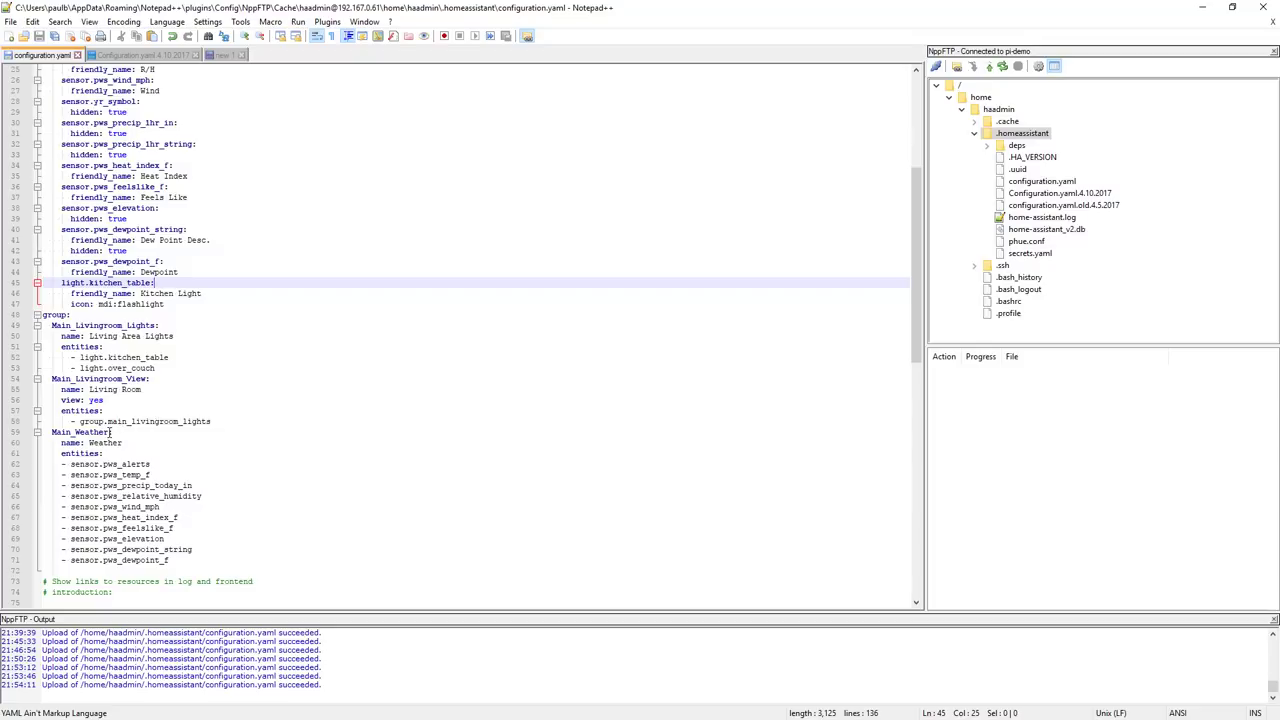
{"action": "left_click_drag", "start_coordinate": [107, 432], "coordinate": [53, 432]}
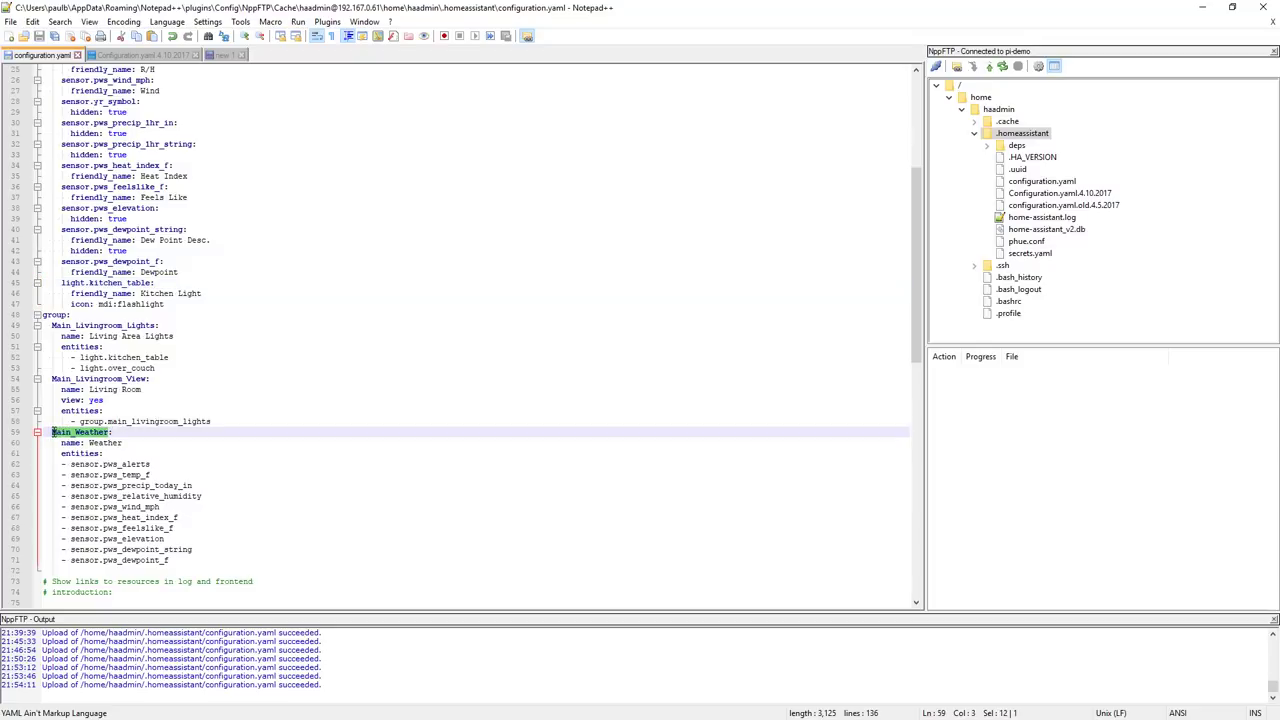
{"action": "type", "text": "def"}
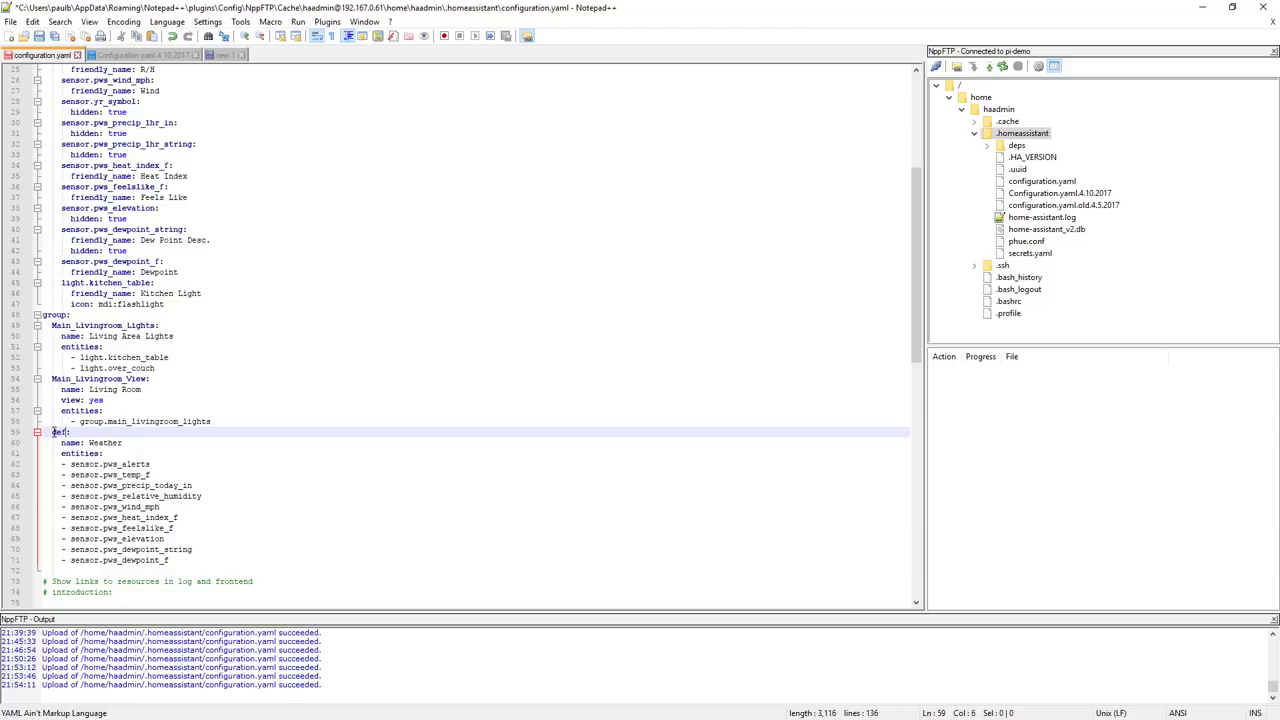
{"action": "type", "text": "ault "}
{"action": "type", "text": "view"}
{"action": "left_click", "coordinate": [39, 37]}
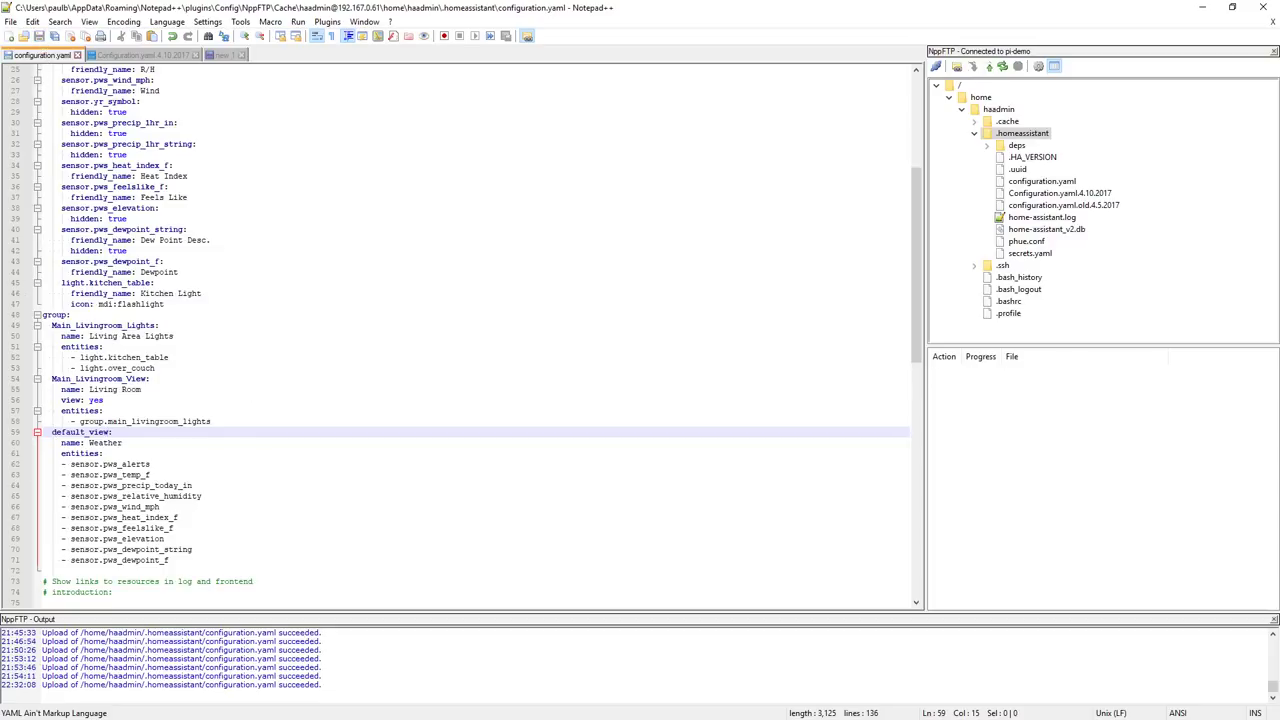
{"action": "key", "text": "alt+Tab"}
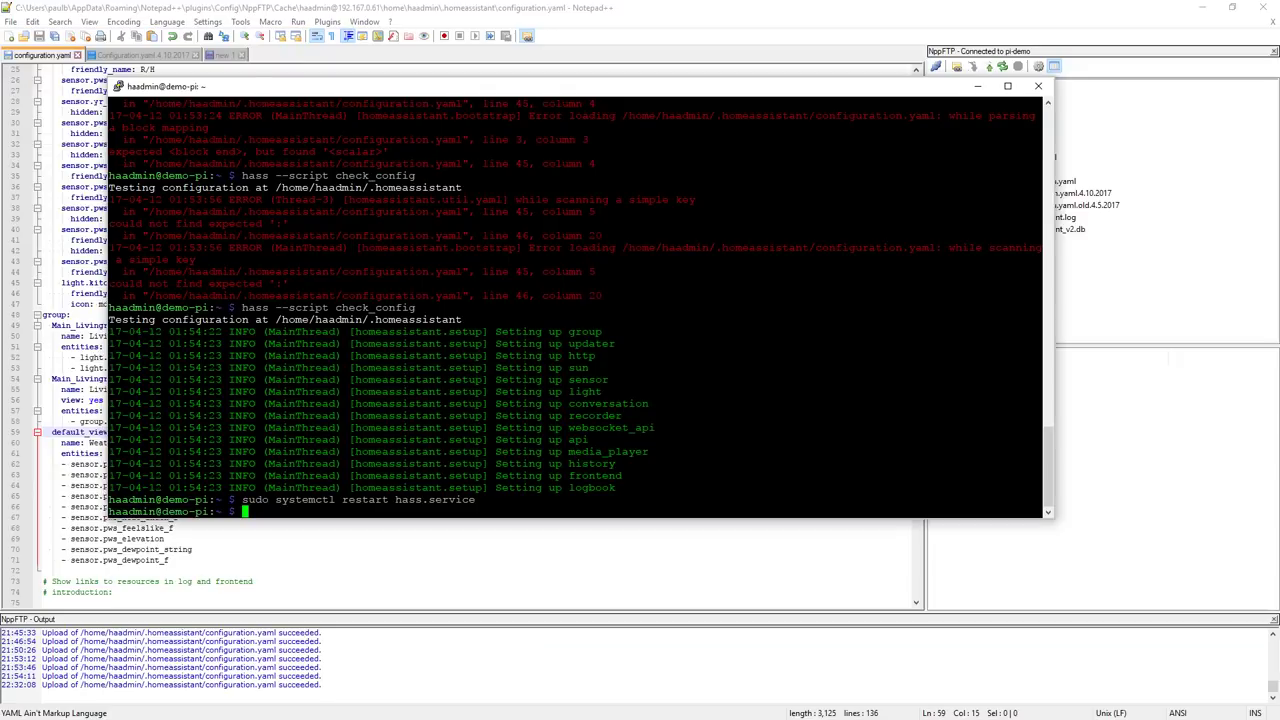
Run hass --script check_config, then sudo systemctl restart hass.service from PuTTY's command history
{"action": "key", "text": "Up"}
{"action": "key", "text": "Up"}
{"action": "key", "text": "Return"}
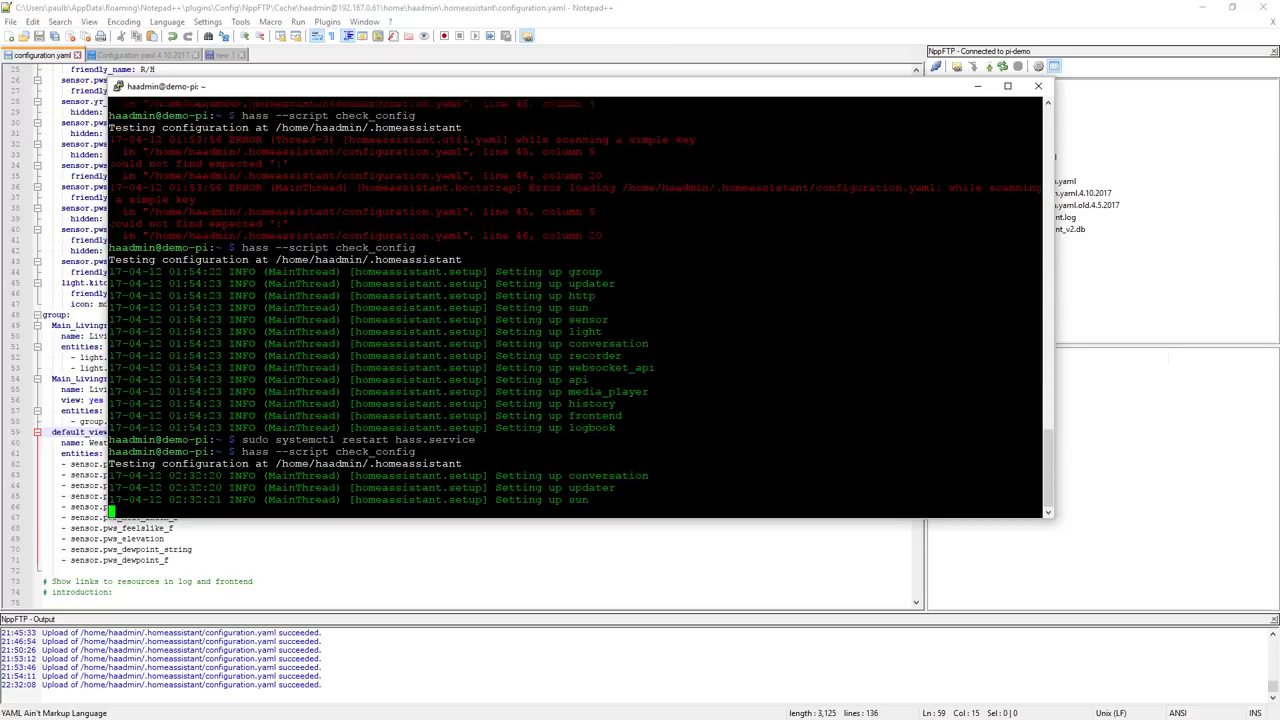
{"action": "key", "text": "Up"}
{"action": "key", "text": "Up"}
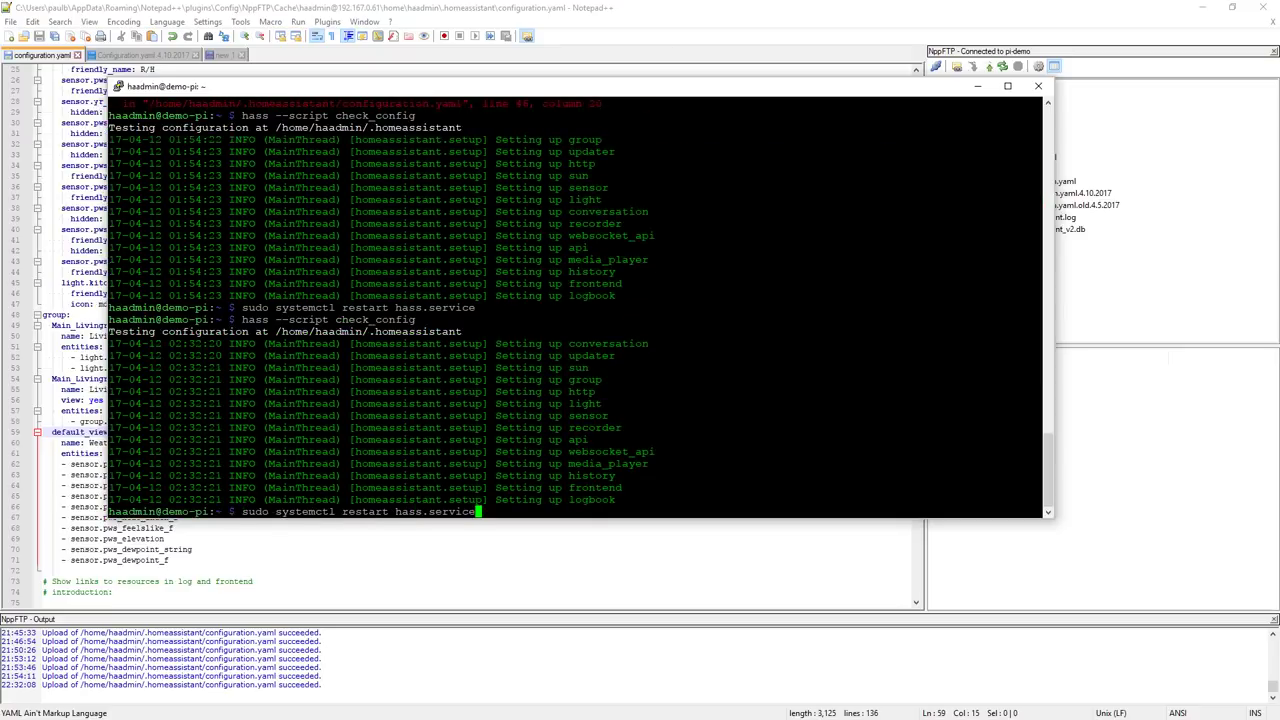
{"action": "key", "text": "Return"}
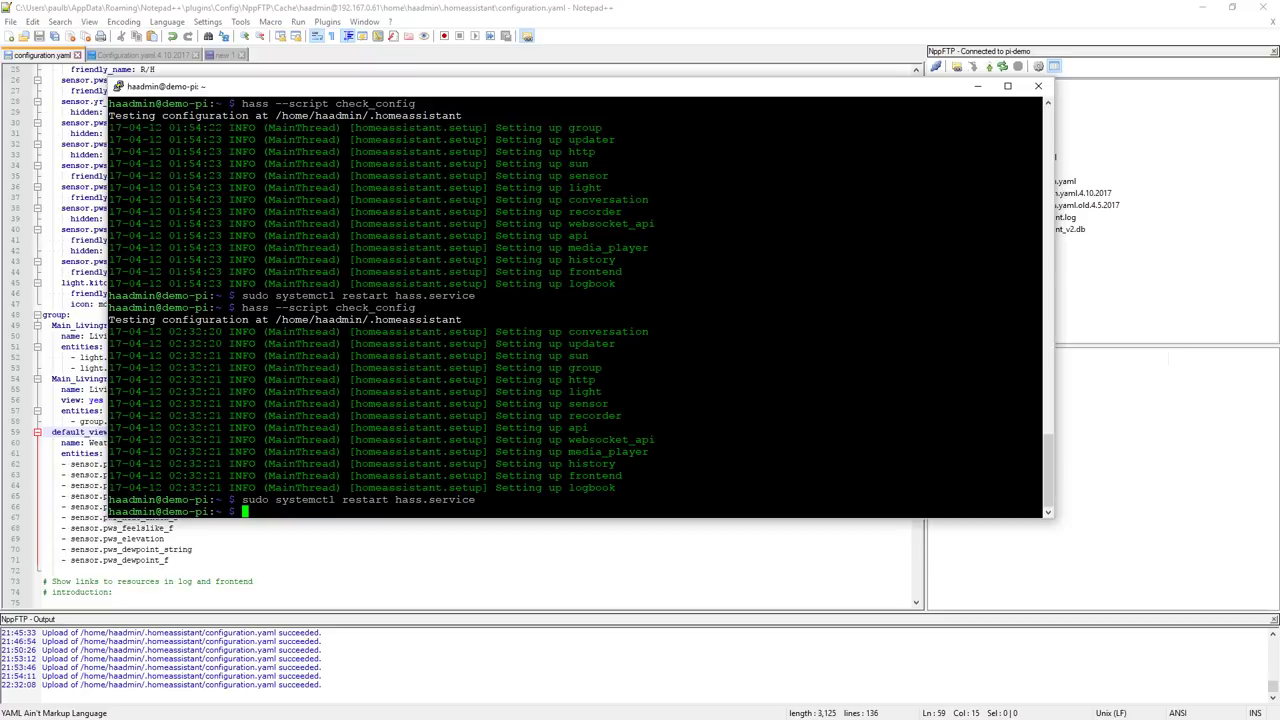
{"action": "key", "text": "alt+Tab"}
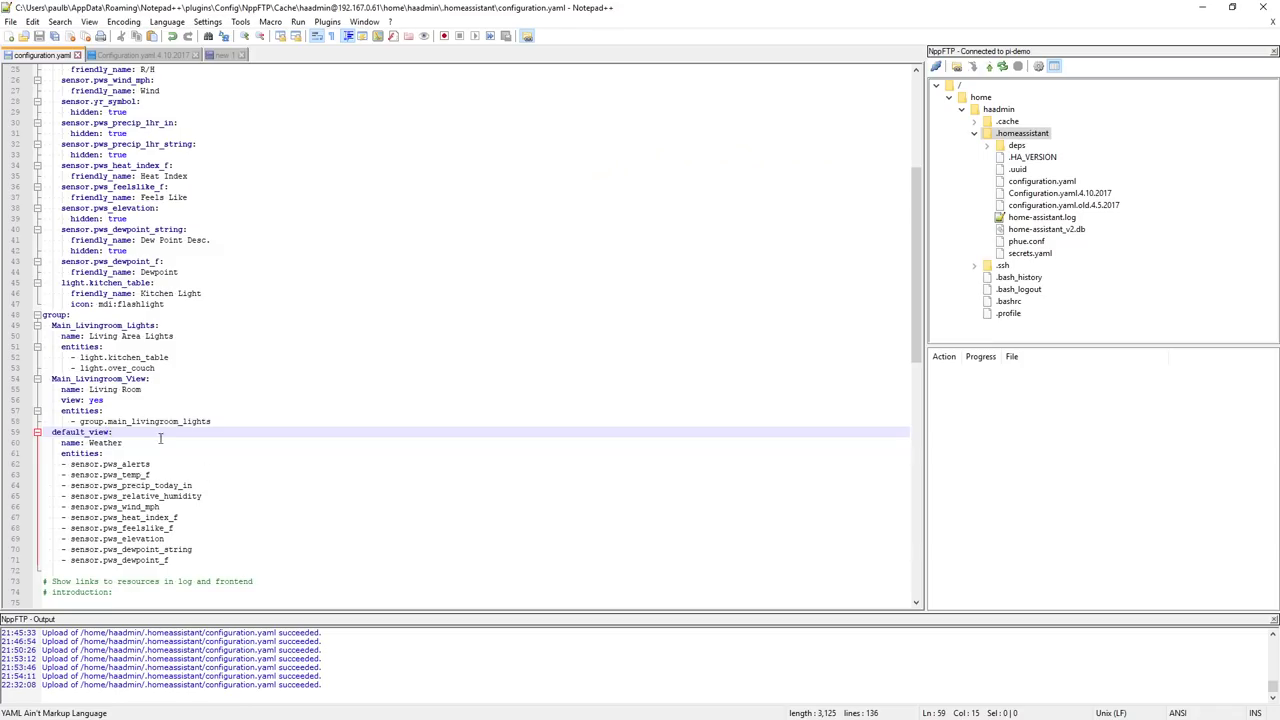
Undo the rename so line 59 reads Main_Weather again, and save the file to the server
{"action": "key", "text": "ctrl+z"}
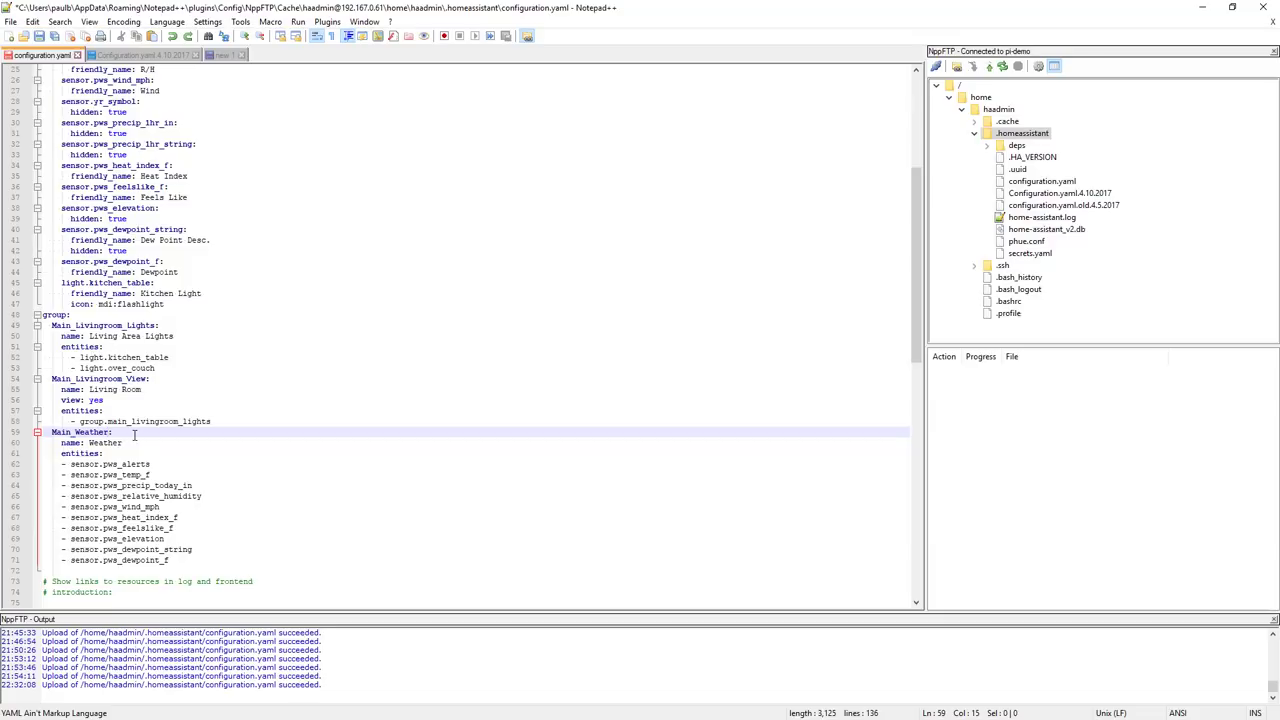
{"action": "left_click", "coordinate": [39, 37]}
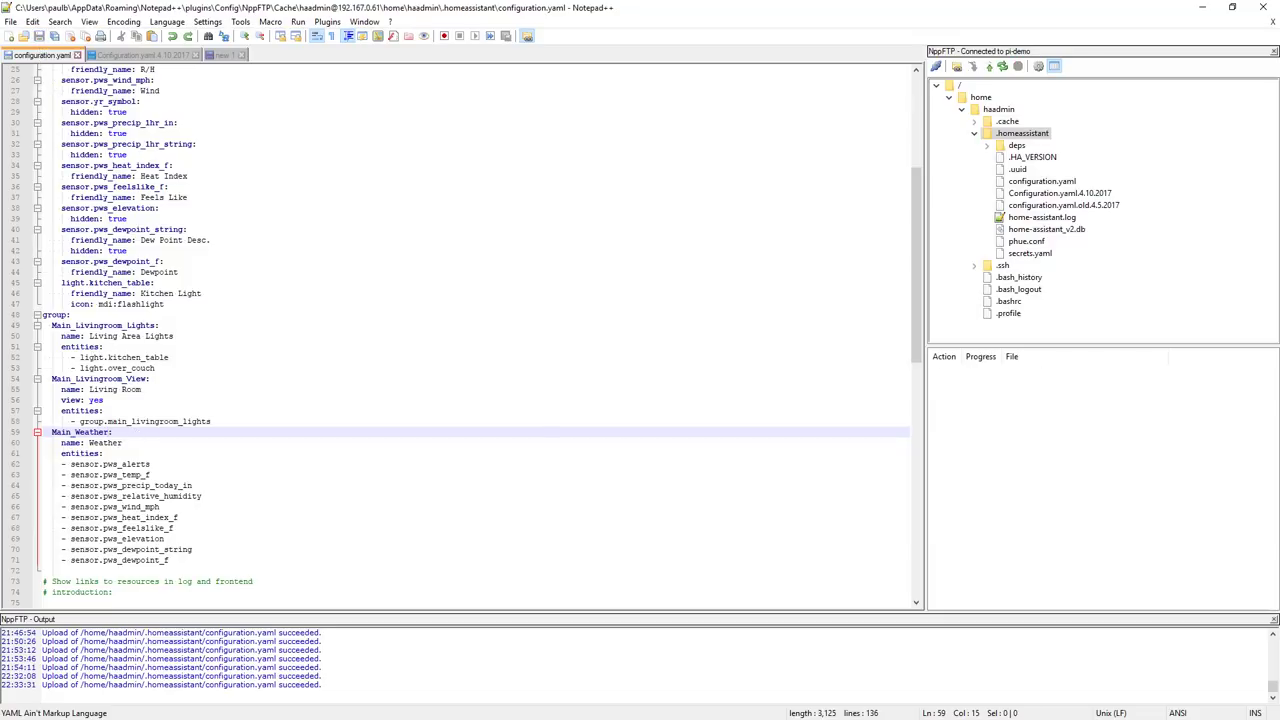
{"action": "key", "text": "alt+Tab"}
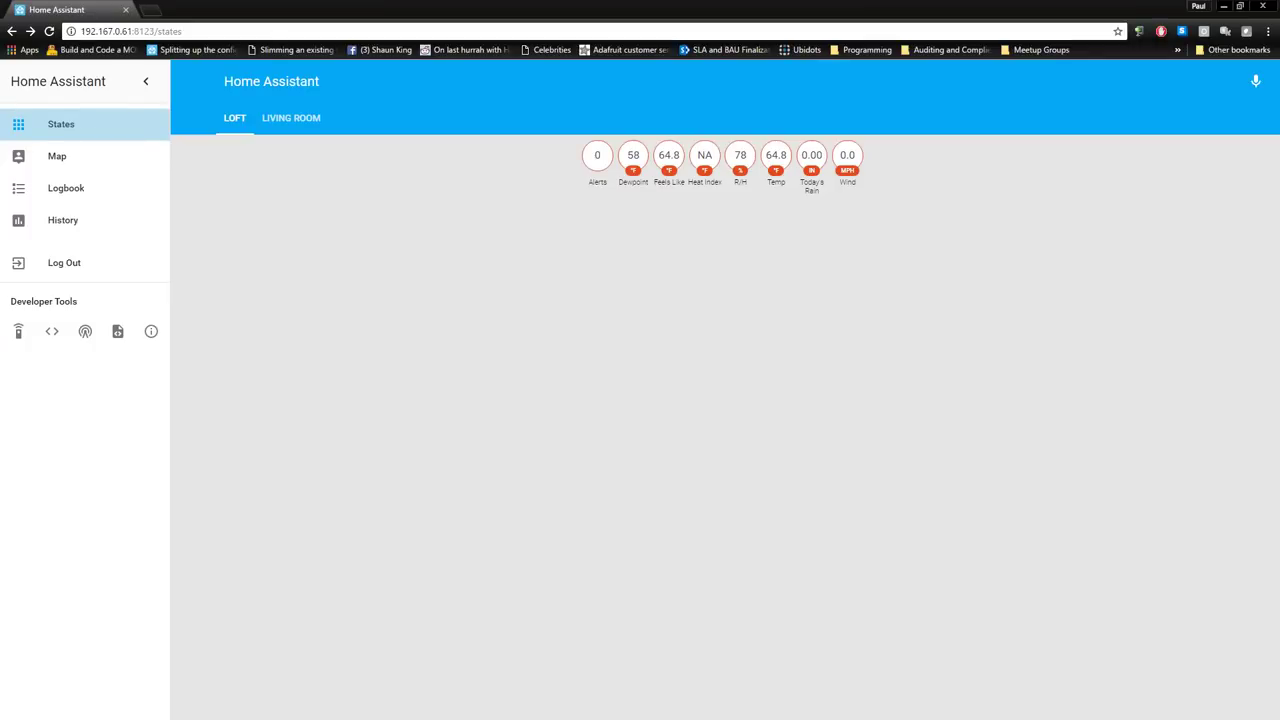
{"action": "key", "text": "alt+Tab"}
Rerun hass --script check_config and restart hass.service in PuTTY
{"action": "key", "text": "Up"}
{"action": "key", "text": "Up"}
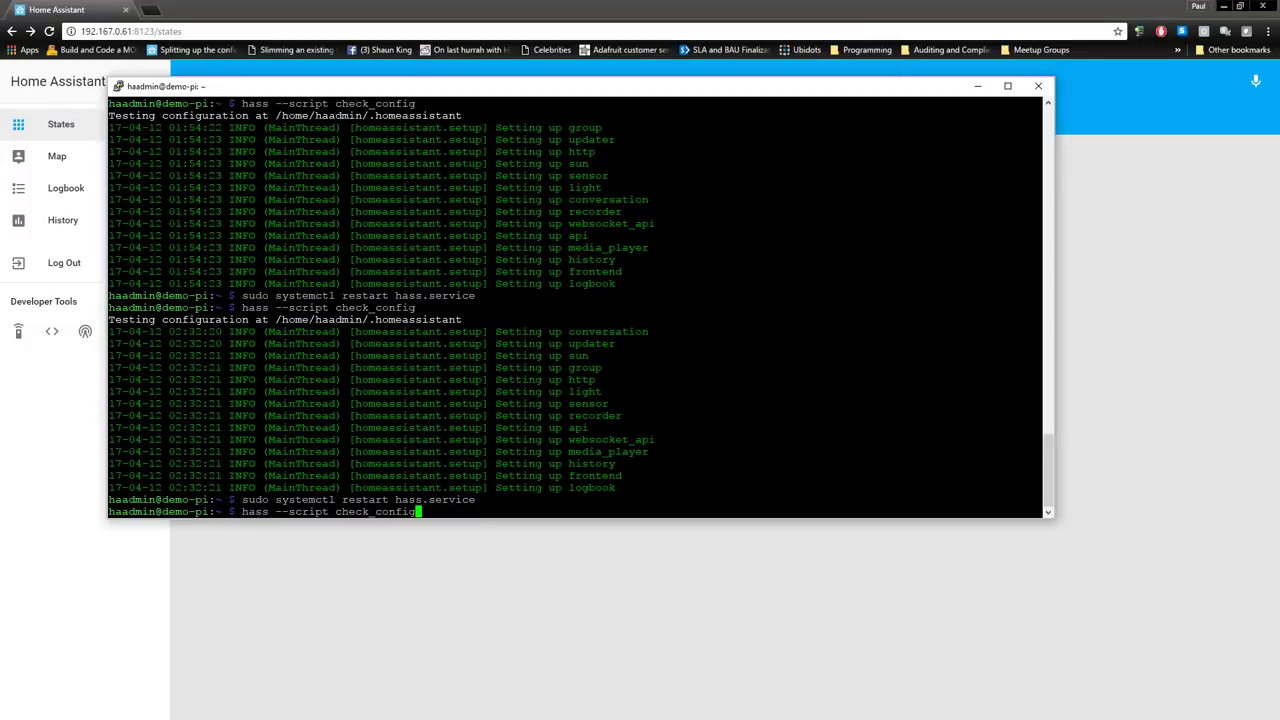
{"action": "key", "text": "Return"}
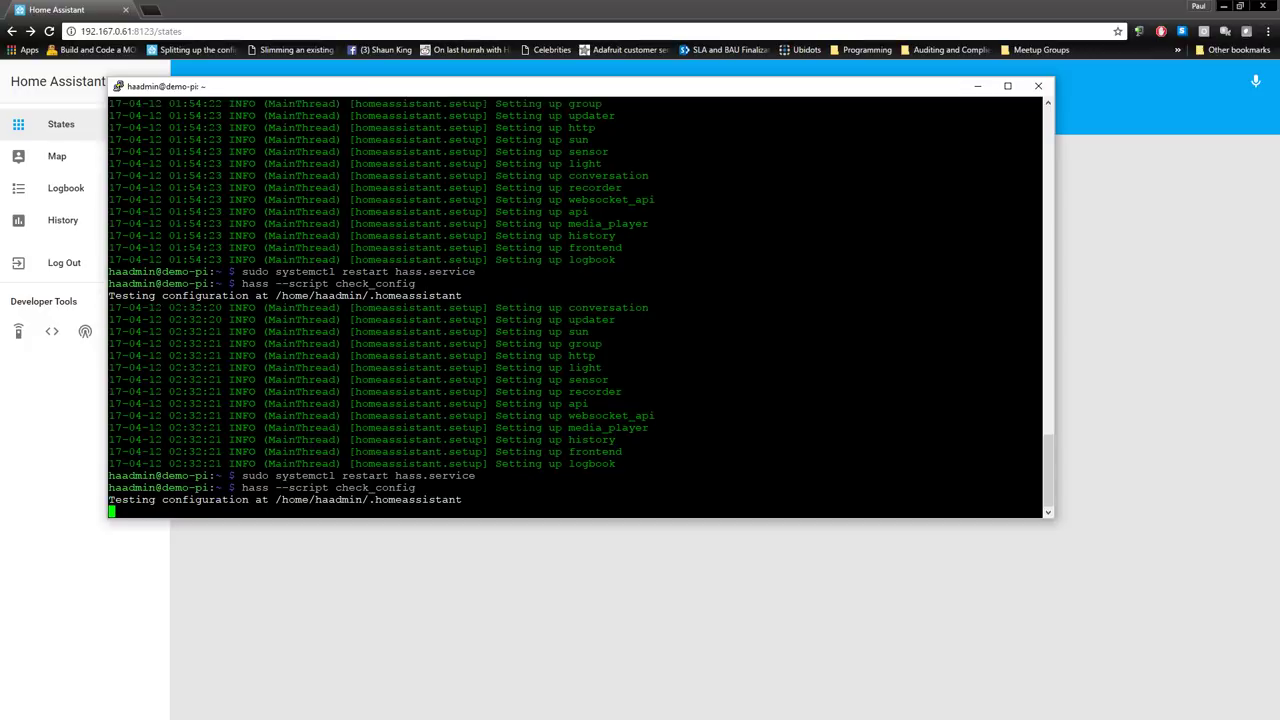
{"action": "key", "text": "Up"}
{"action": "key", "text": "Up"}
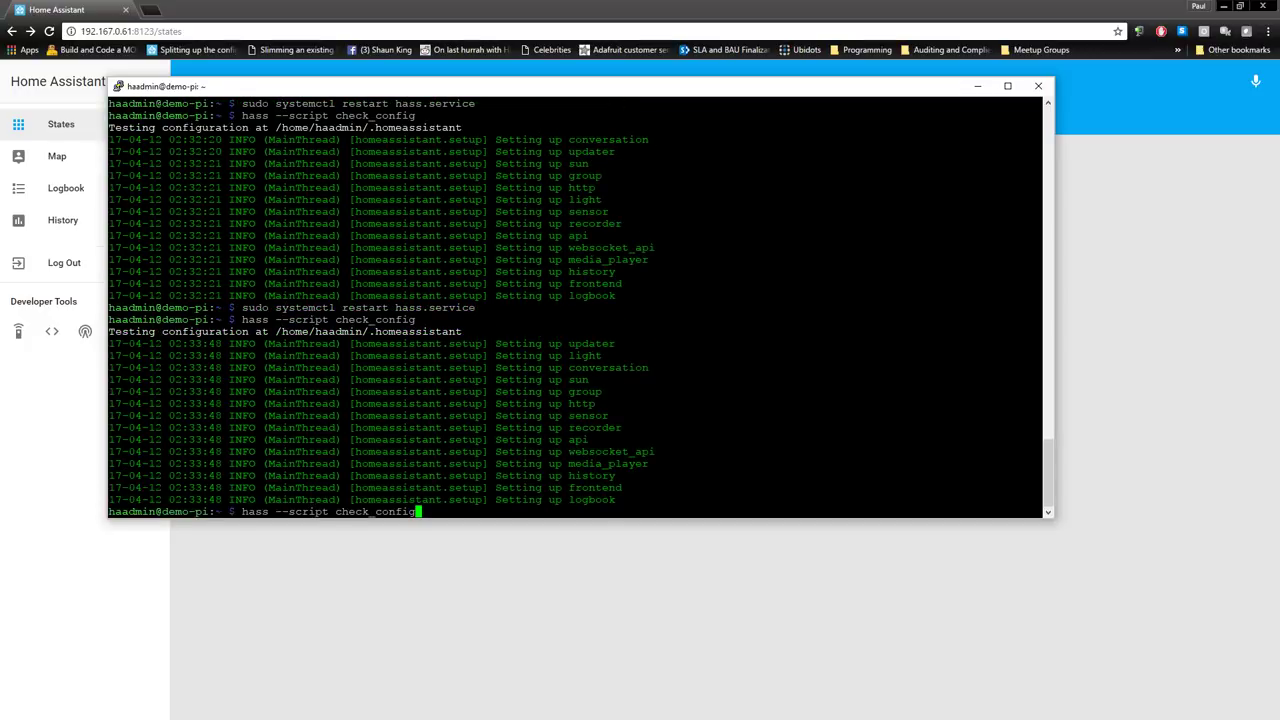
{"action": "key", "text": "Return"}
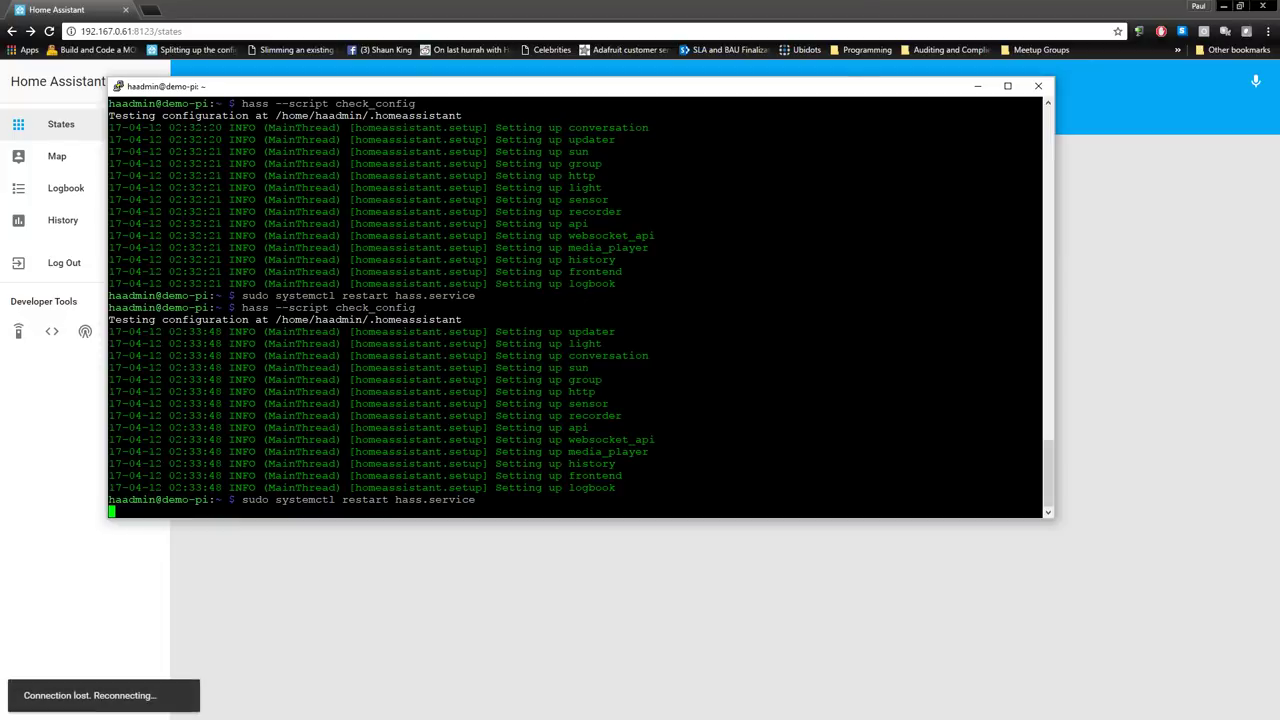
Reload the Home Assistant Loft dashboard in Chrome
{"action": "left_click_drag", "start_coordinate": [567, 90], "coordinate": [30, 175]}
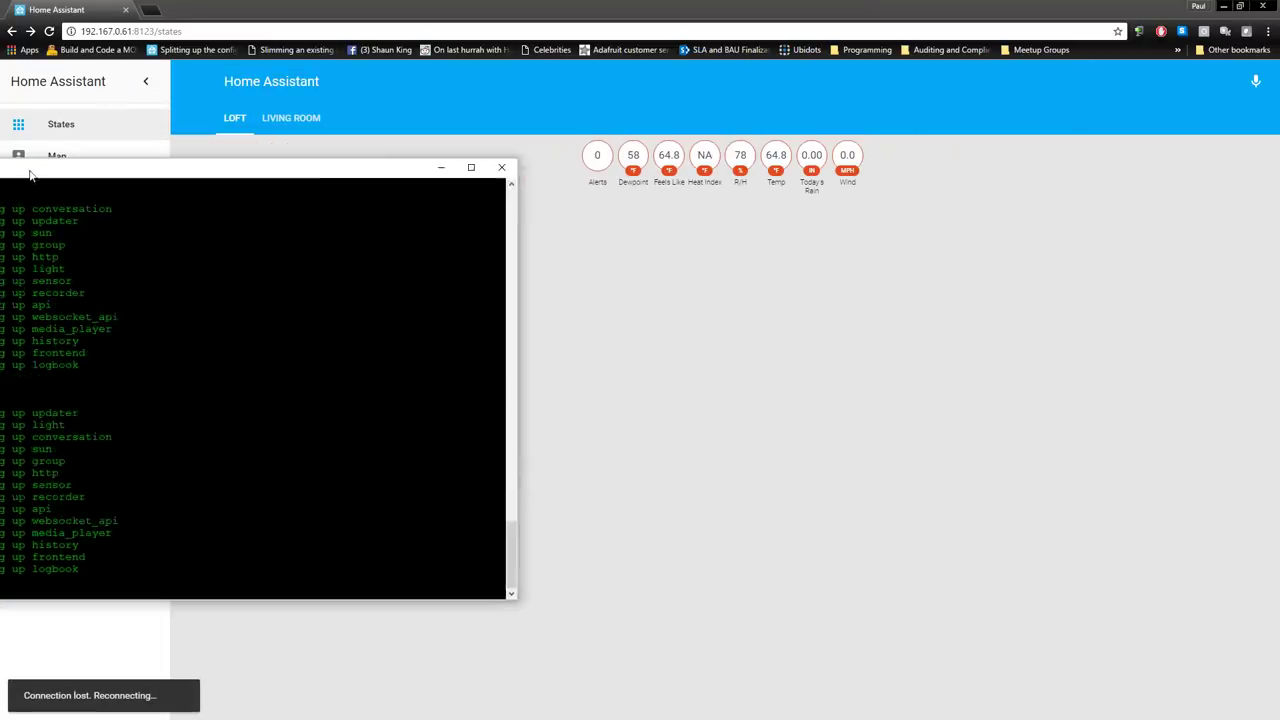
{"action": "left_click", "coordinate": [441, 167]}
{"action": "right_click", "coordinate": [194, 223]}
{"action": "left_click", "coordinate": [215, 266]}
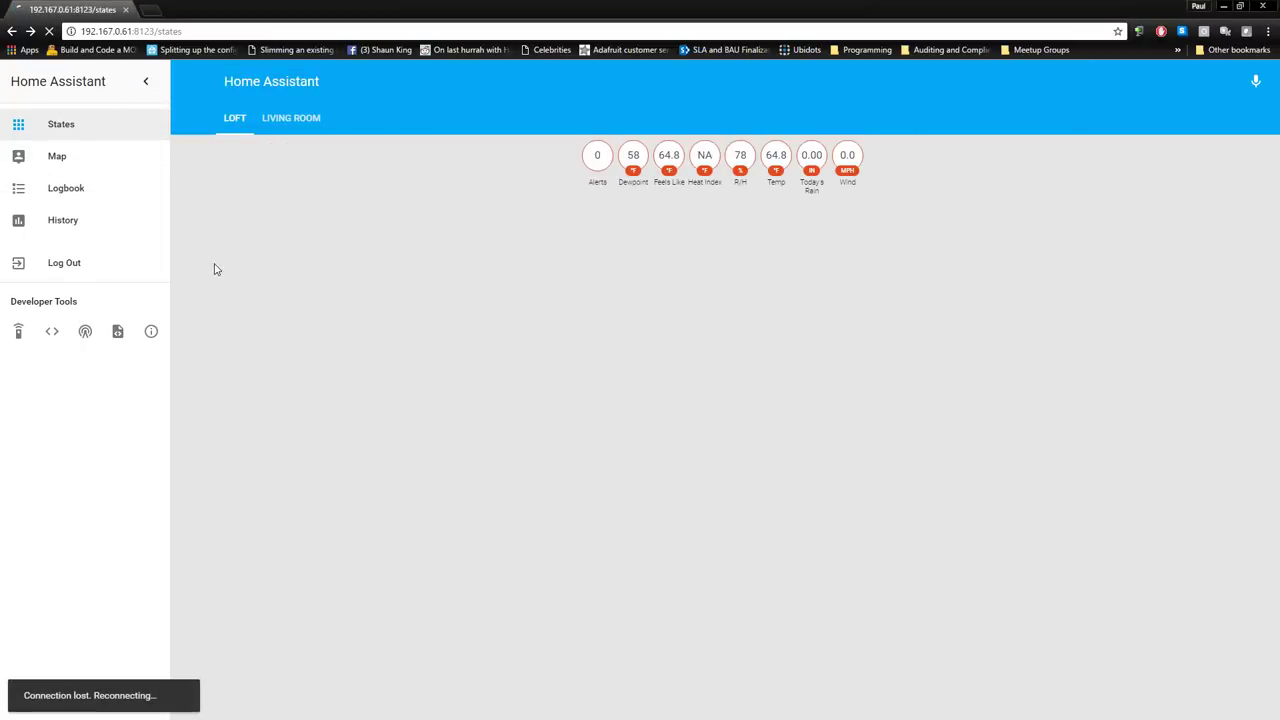